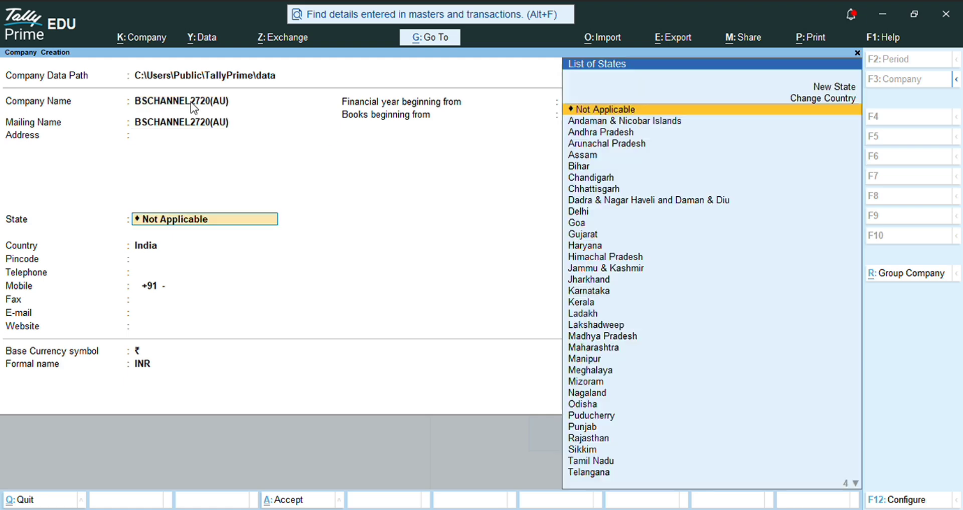
Step: Set the company's state to Tamil Nadu and save the new company
text(TA)
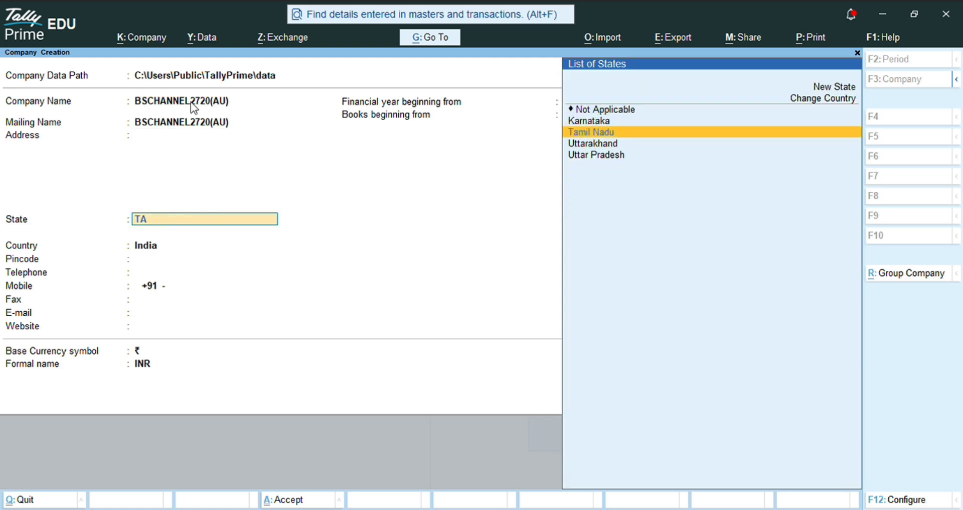
key(Return)
key(Return)
key(ctrl+a)
Step: Disable browser access for reports in the new company's features and accept the feature settings
click(727, 207)
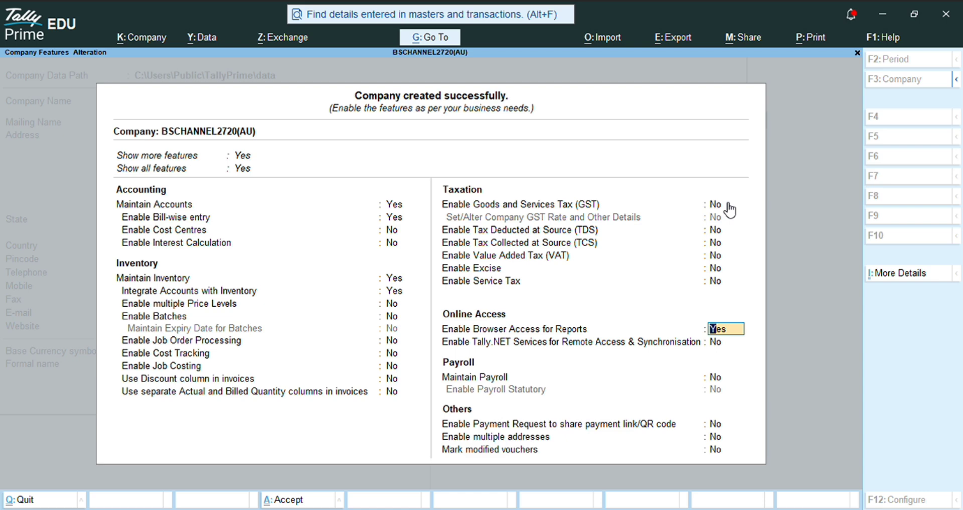
text(n)
key(Return)
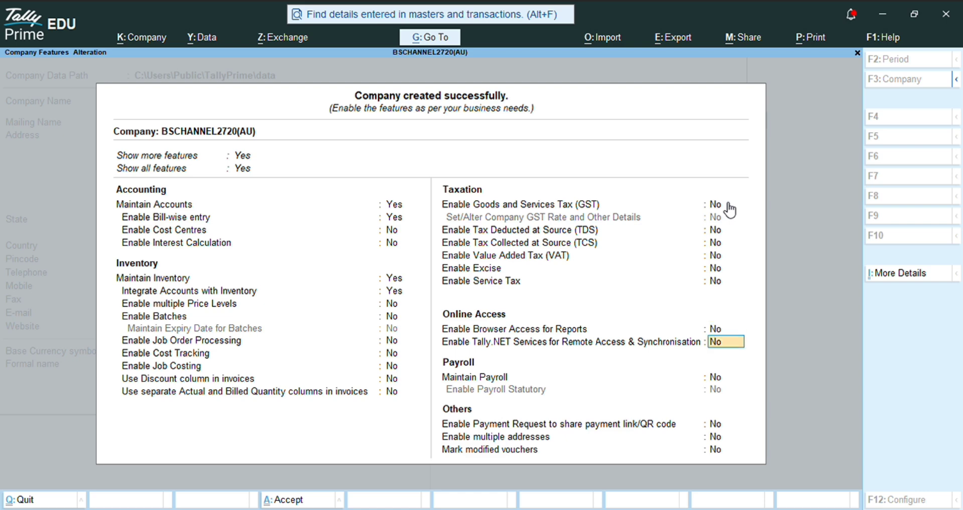
key(ctrl+a)
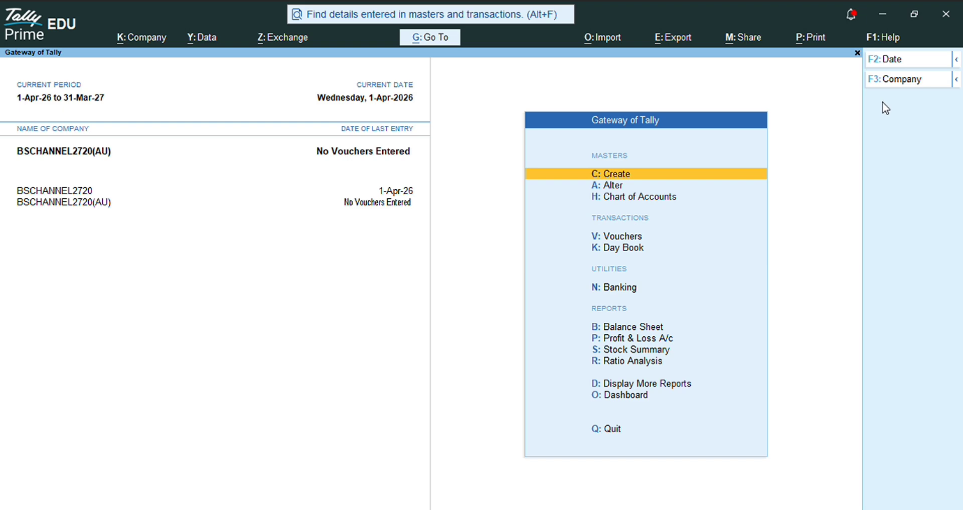
Step: Create a simple unit of measure with the symbol lit and the formal name Litres
key(c)
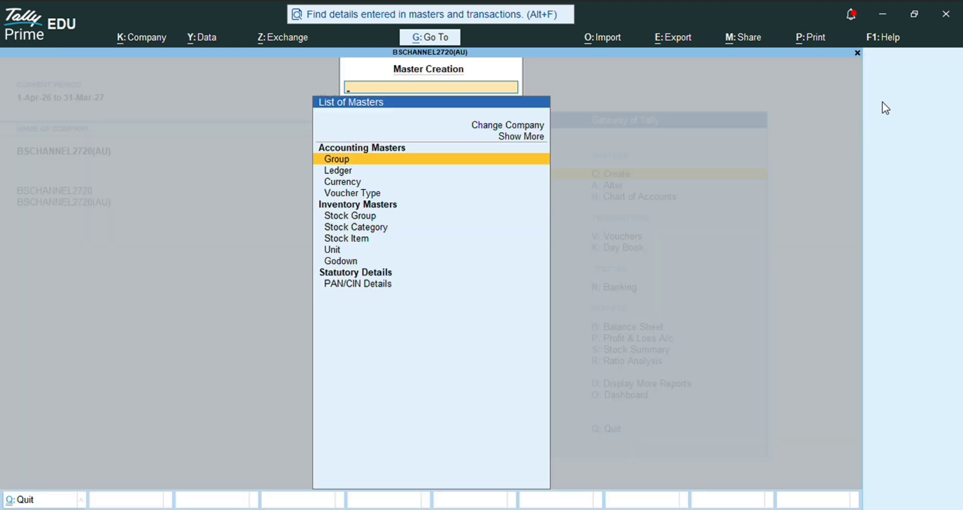
key(Down)
key(Down)
key(Down)
key(Down)
key(Down)
key(Down)
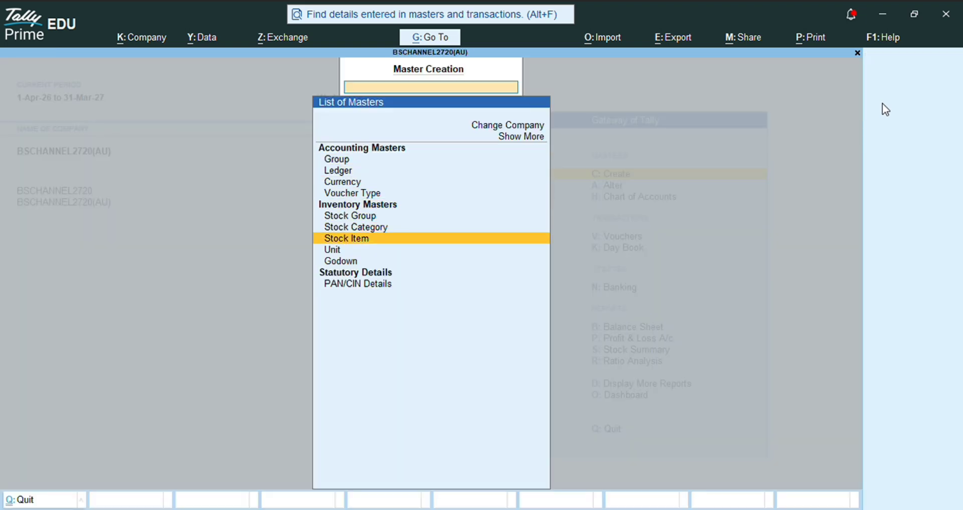
key(Down)
key(Return)
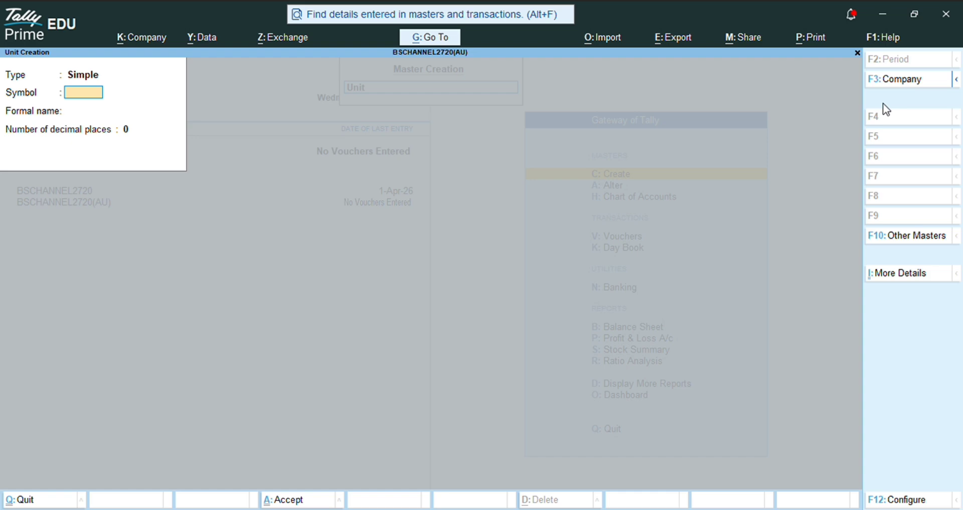
text(lit)
key(Return)
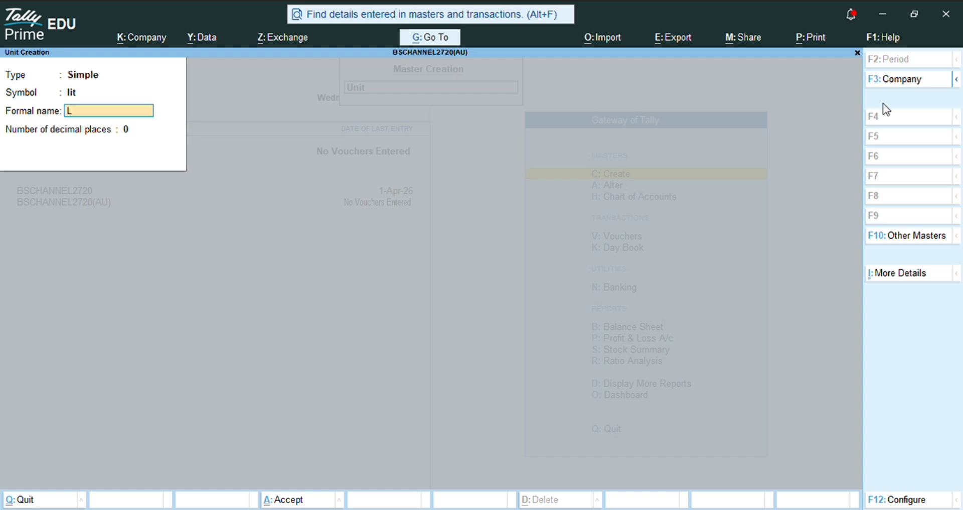
text(Litres)
key(Return)
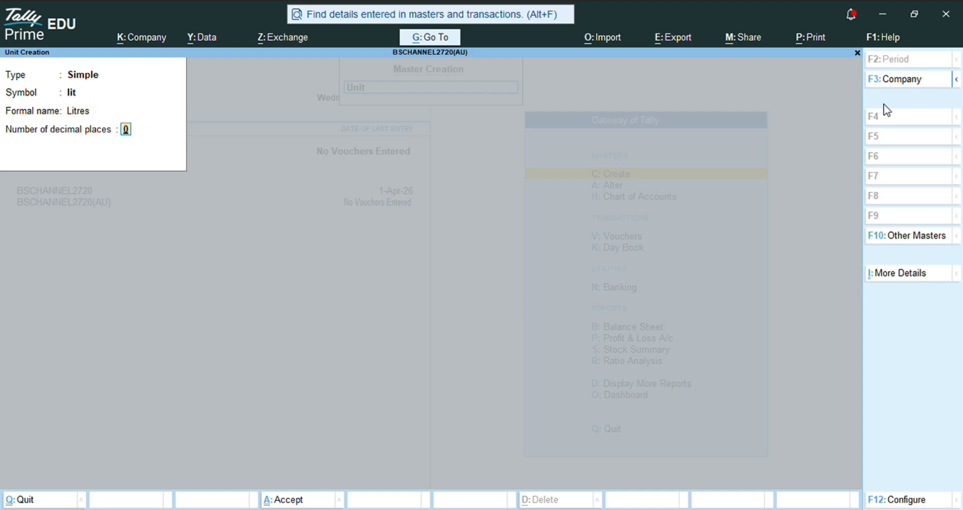
key(ctrl+a)
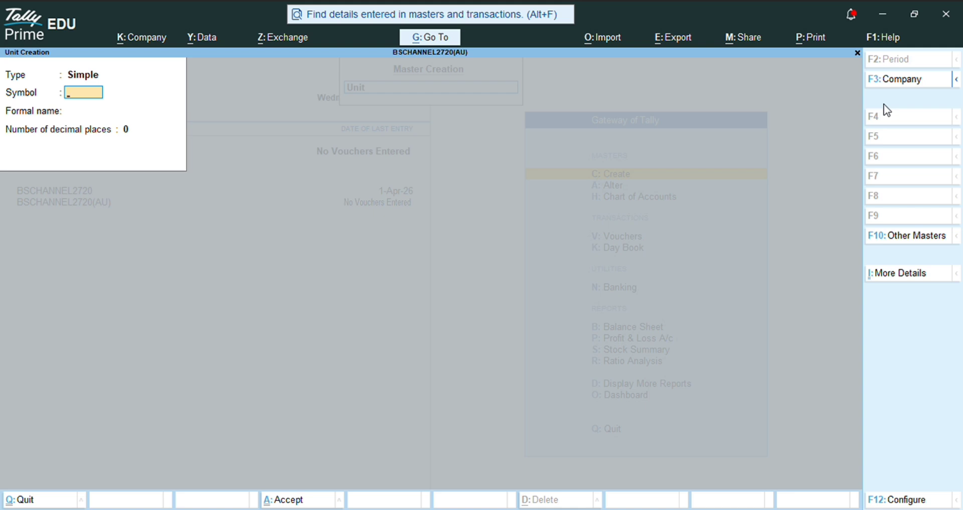
Step: Create a simple unit with the symbol can and the formal name Cans
text(can)
key(Return)
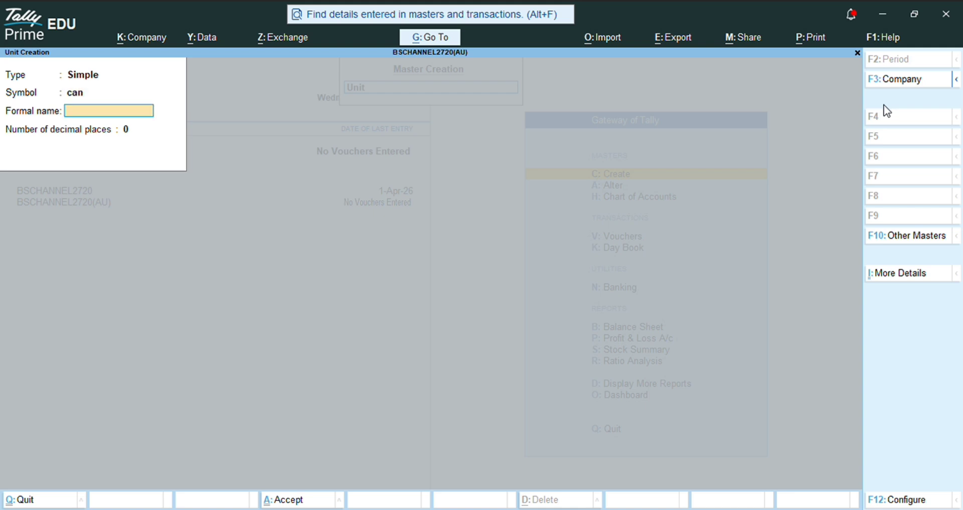
text(Cans)
key(ctrl+a)
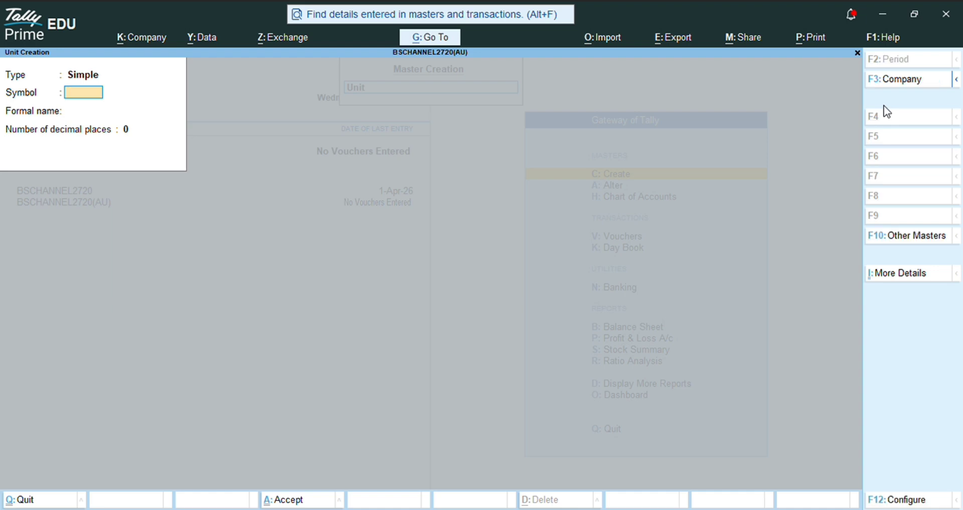
Step: Create a simple unit with the symbol kg and the formal name Kilograms
text(kg)
key(Return)
text(Kilog)
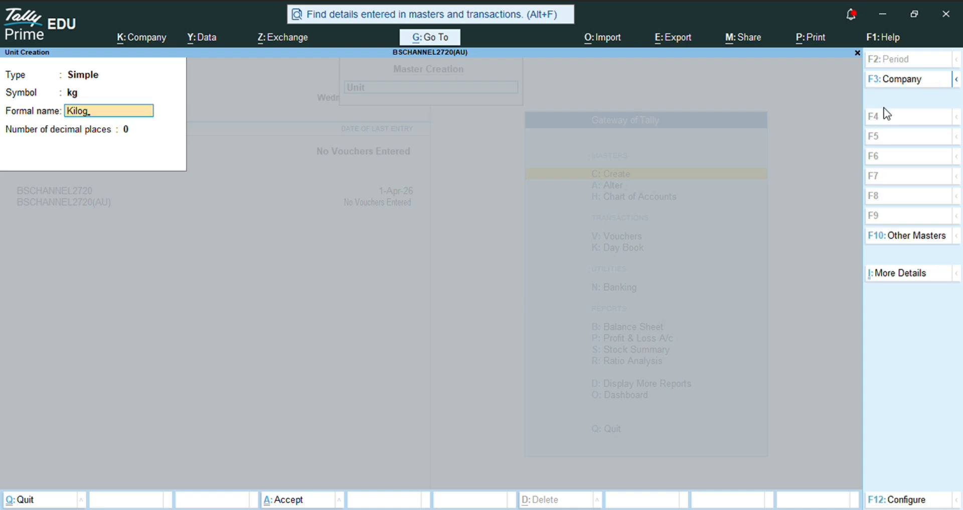
text(rams)
key(Return)
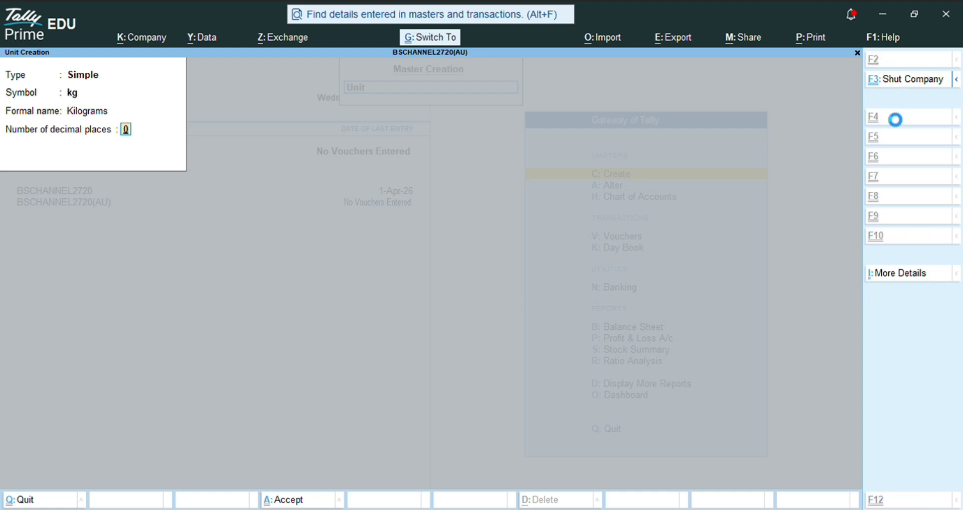
key(Return)
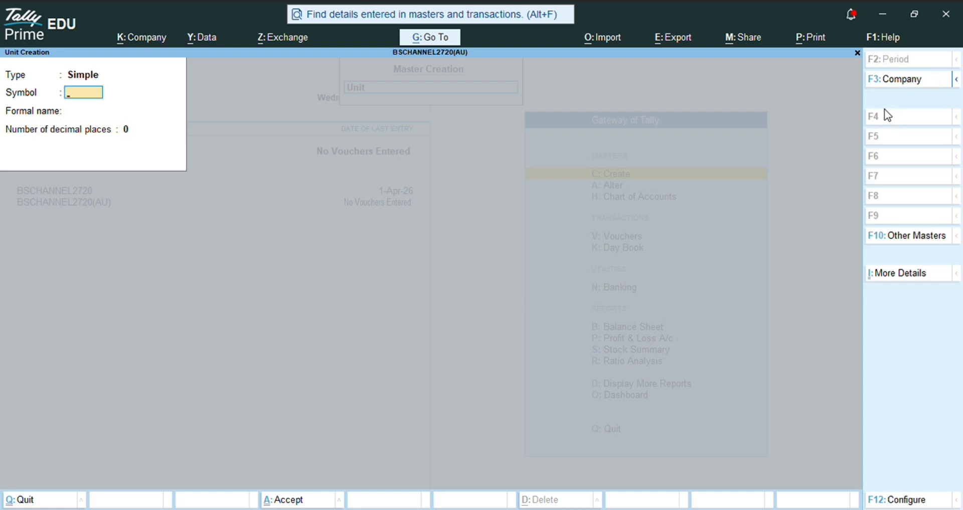
Step: Create a simple unit with the symbol bag and the formal name Bags
text(bag)
key(Return)
text(Bags)
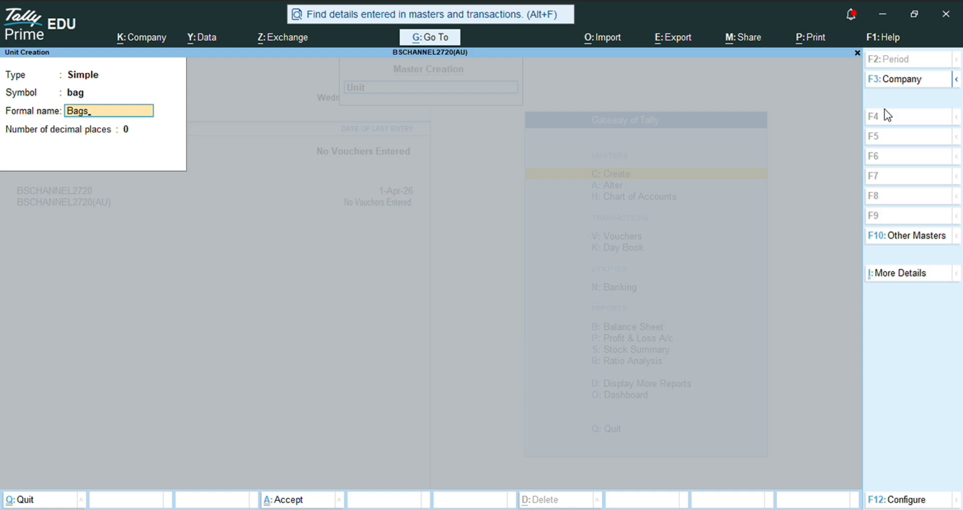
key(Return)
key(Return)
Step: Create a simple unit with the symbol sack and the formal name Sacks
text(sack)
key(Return)
text(Sacks)
key(Return)
key(Return)
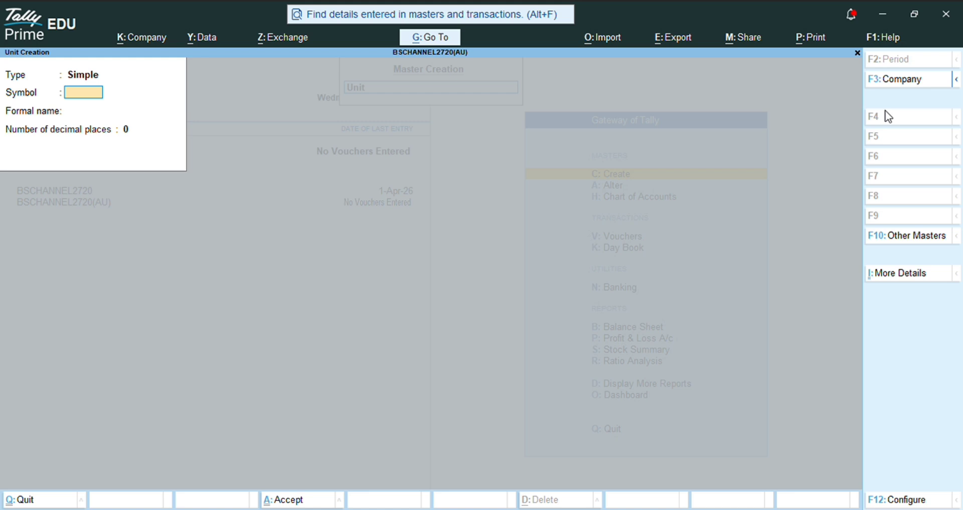
Step: Create a simple unit with the symbol box and the formal name Boxes, and leave unit creation
text(box)
key(Return)
text(Bo)
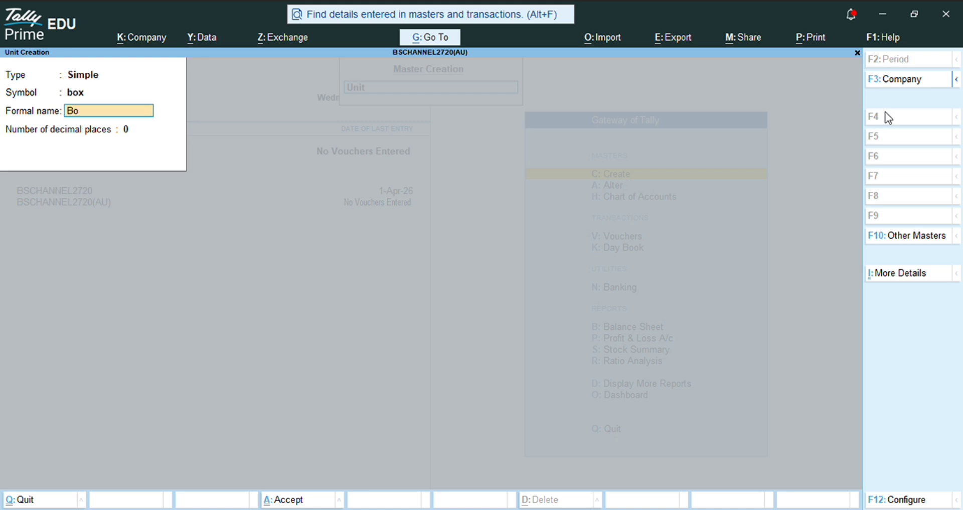
text(xes)
key(Return)
key(Return)
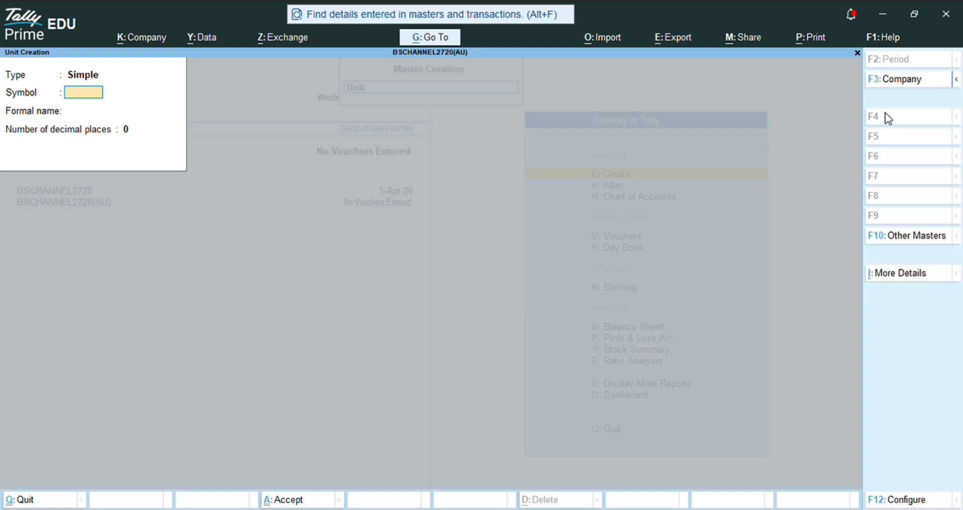
key(Escape)
key(Return)
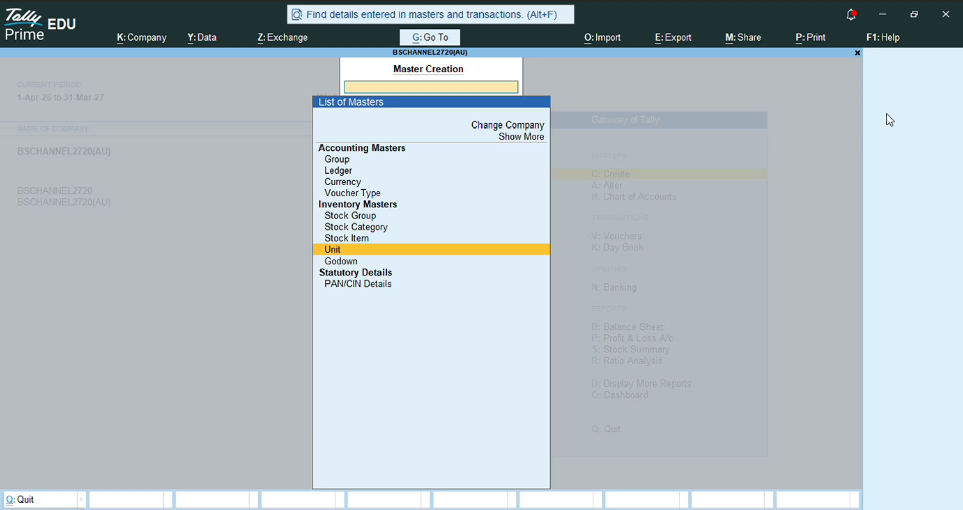
Step: Start creating a stock item and enable the use of alternate units in its configuration
key(Up)
key(Return)
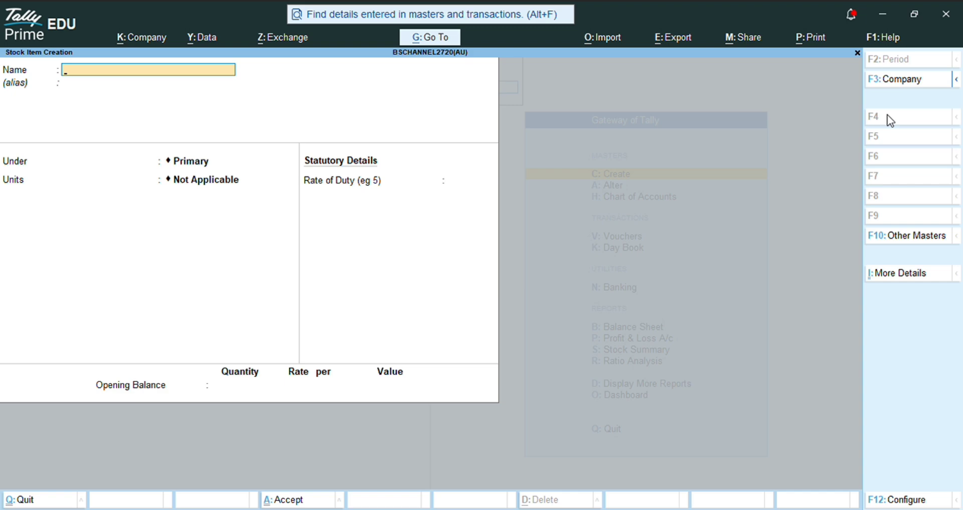
key(F12)
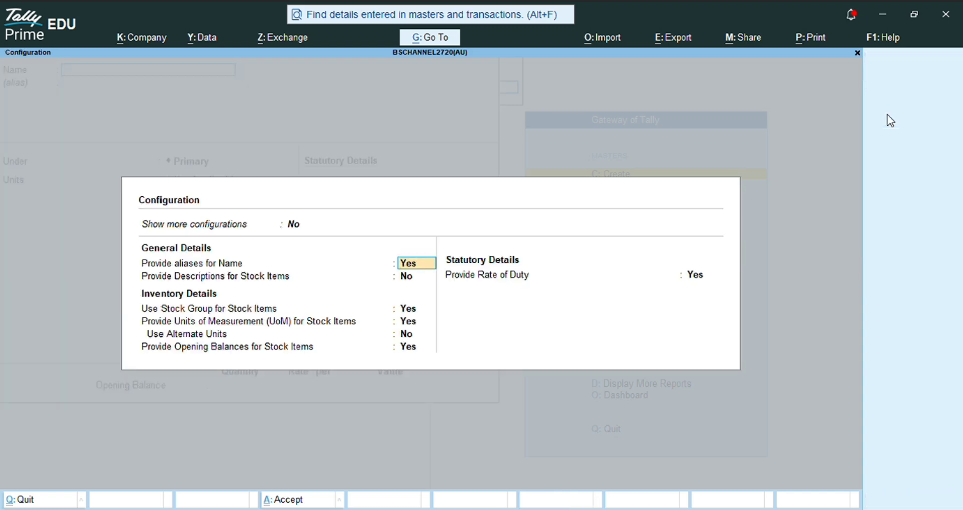
key(Return)
key(Return)
key(Return)
key(Return)
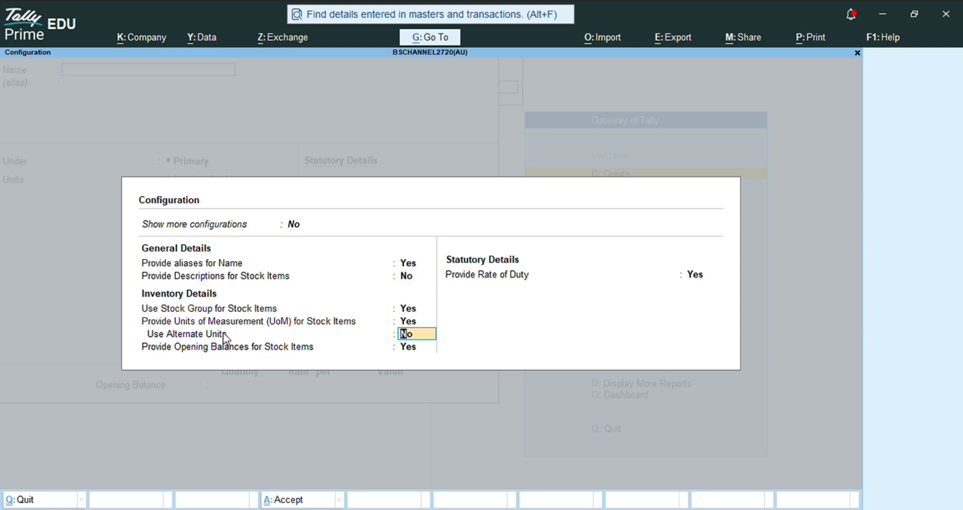
text(y)
key(Return)
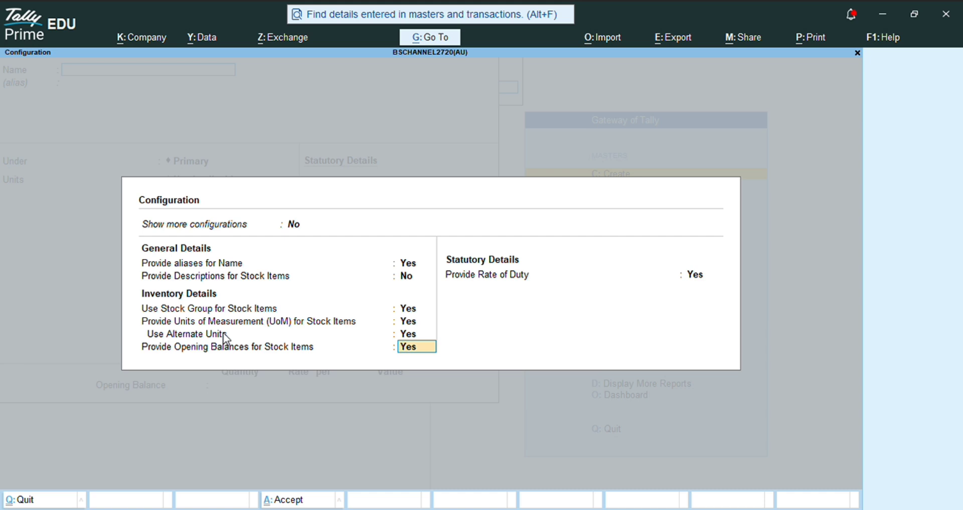
key(Return)
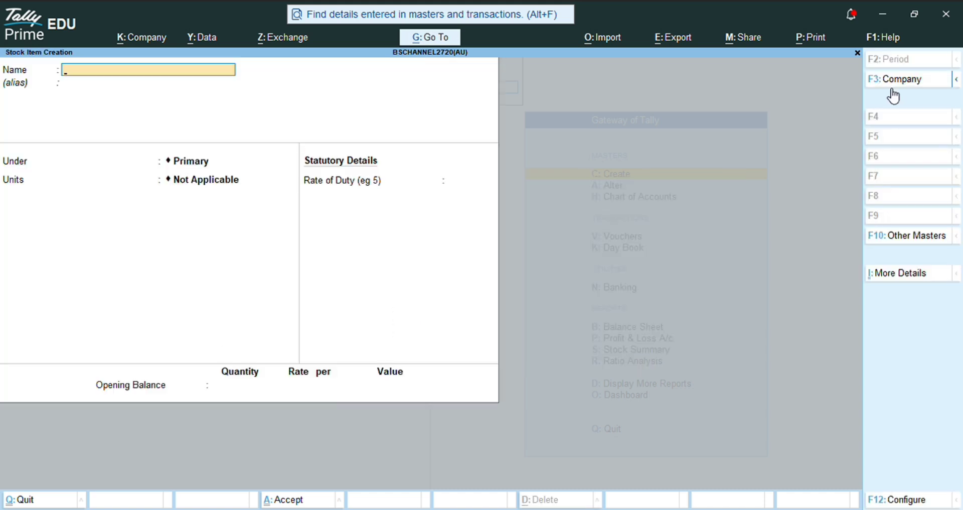
Step: Name the stock item Cooking Oil under Primary, with unit lit and alternate unit can, where 1 can equals 10 lit
text(Cooking Oil)
key(Return)
key(Return)
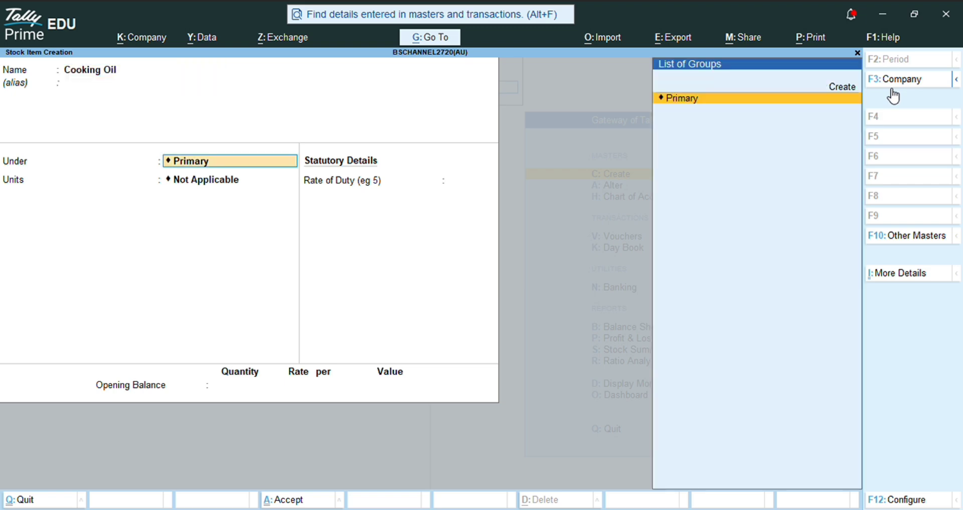
key(Return)
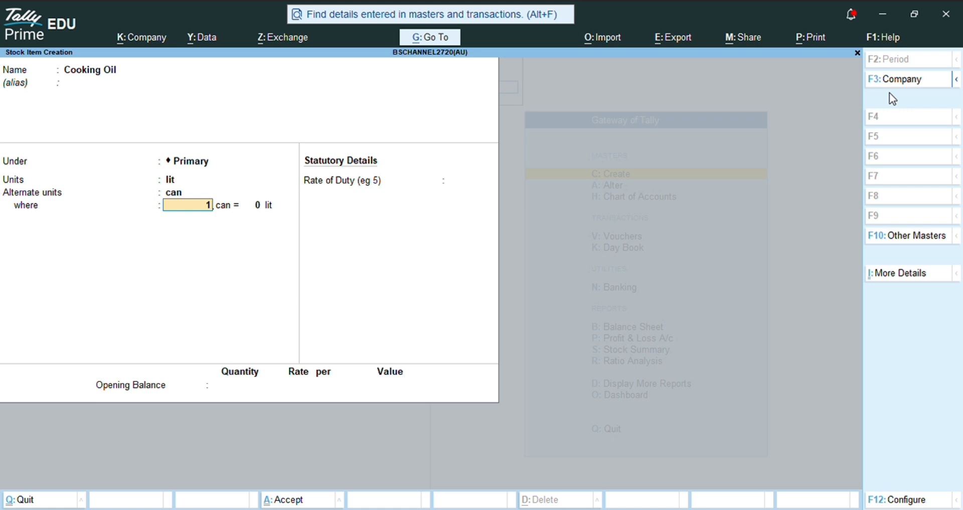
key(Return)
text(10)
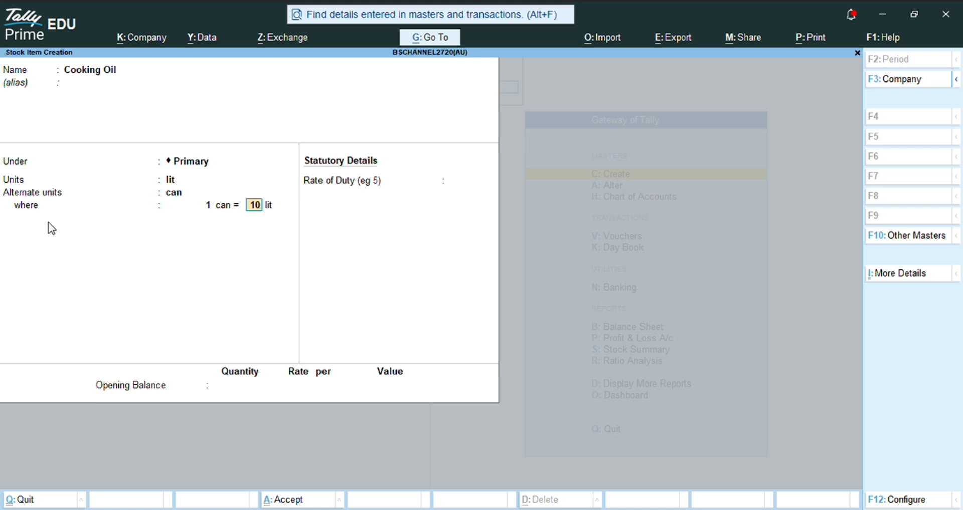
key(Return)
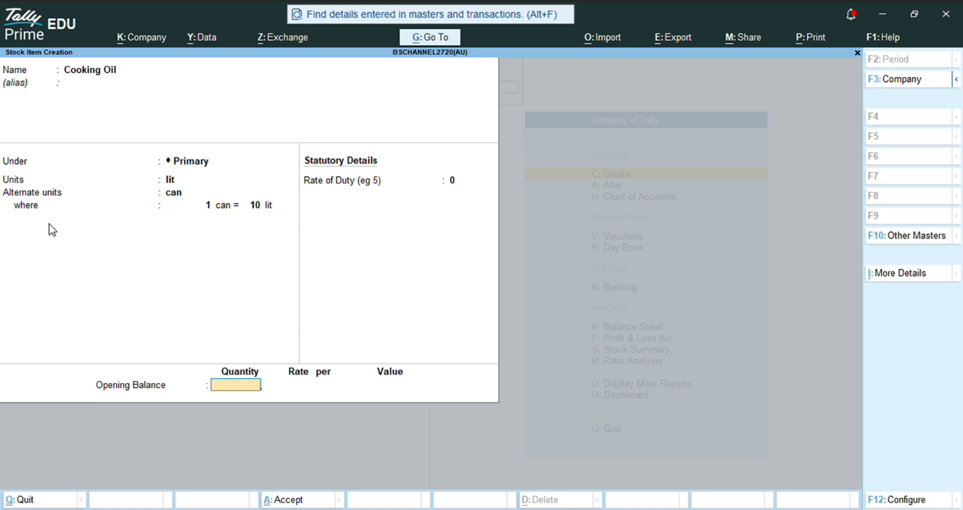
Step: Enter an opening balance of 30 lit at a rate of 180 per lit for Cooking Oil and save the item
text(30)
key(Return)
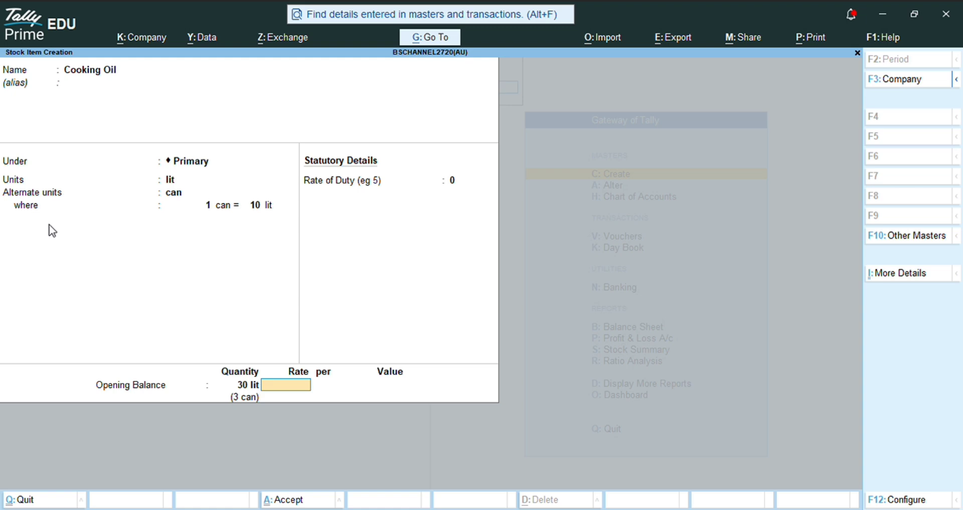
text(180)
key(Return)
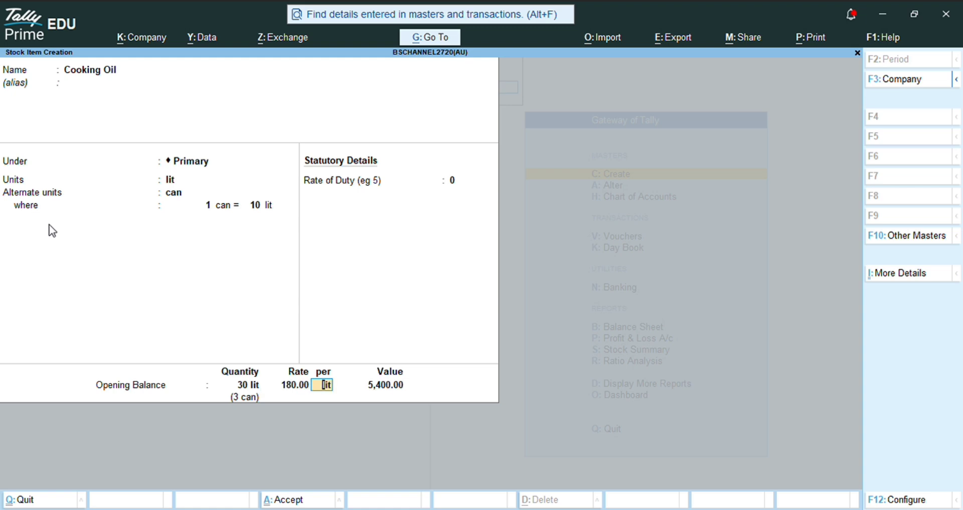
key(Return)
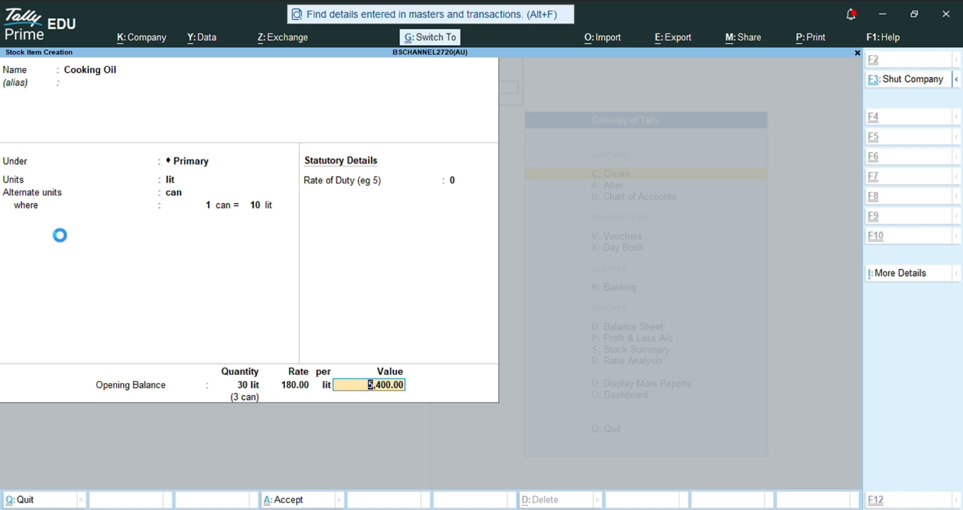
key(ctrl+a)
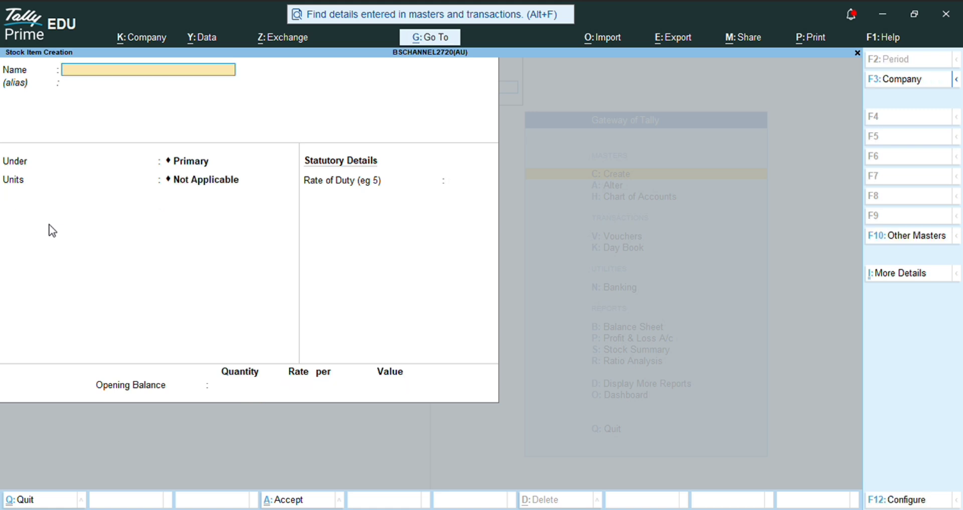
Step: Name the new stock item Toor Dal, keep it under Primary and set its unit to kg
text(Toor Dal)
key(Return)
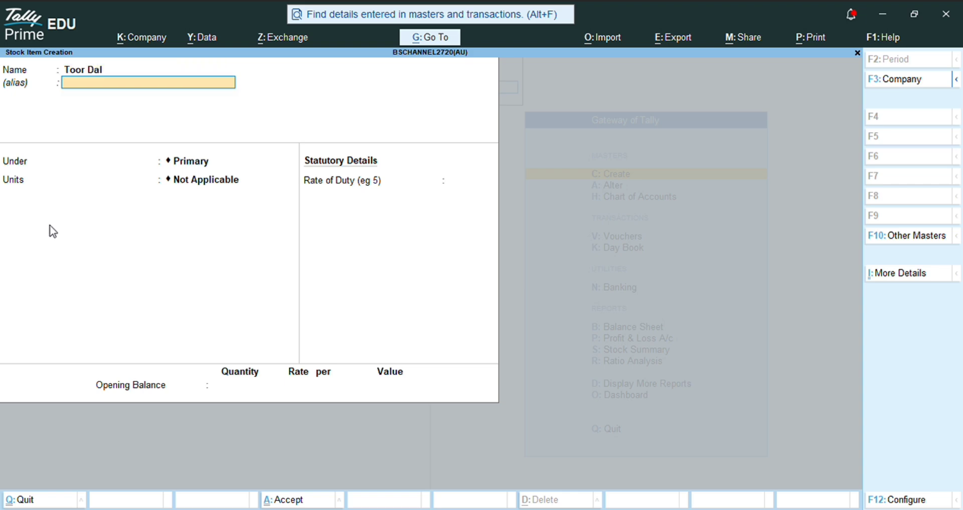
key(Return)
key(Return)
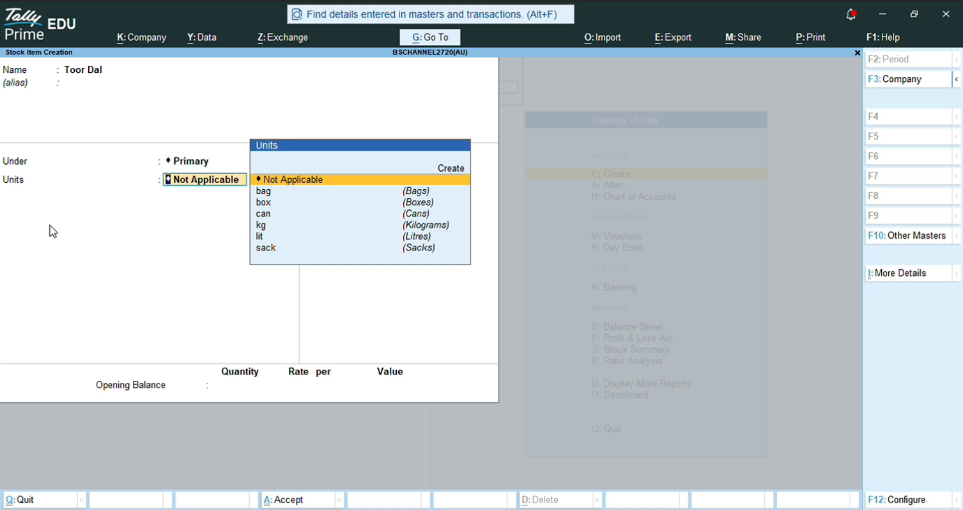
key(Down)
key(Down)
key(Down)
key(Down)
key(Return)
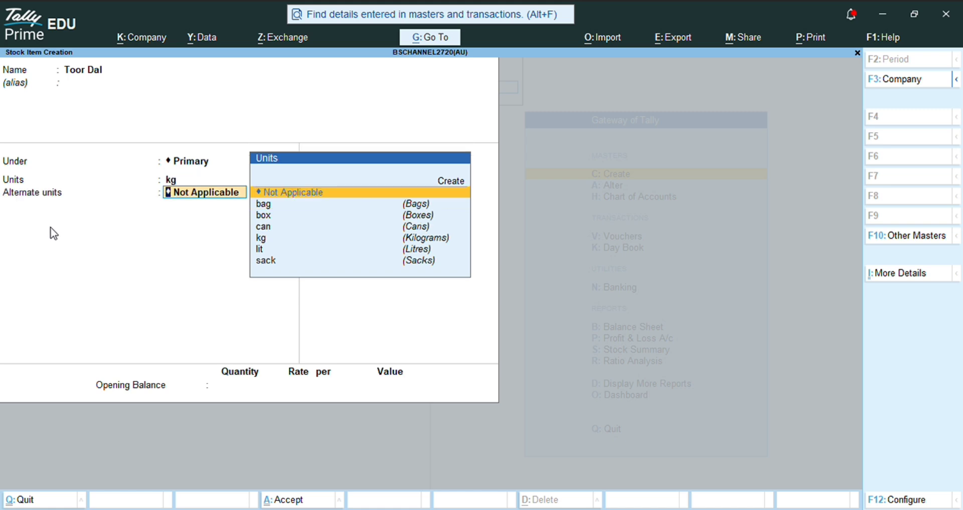
Step: Give Toor Dal the alternate unit bag, where 1 bag equals 25 kg
key(Down)
key(Return)
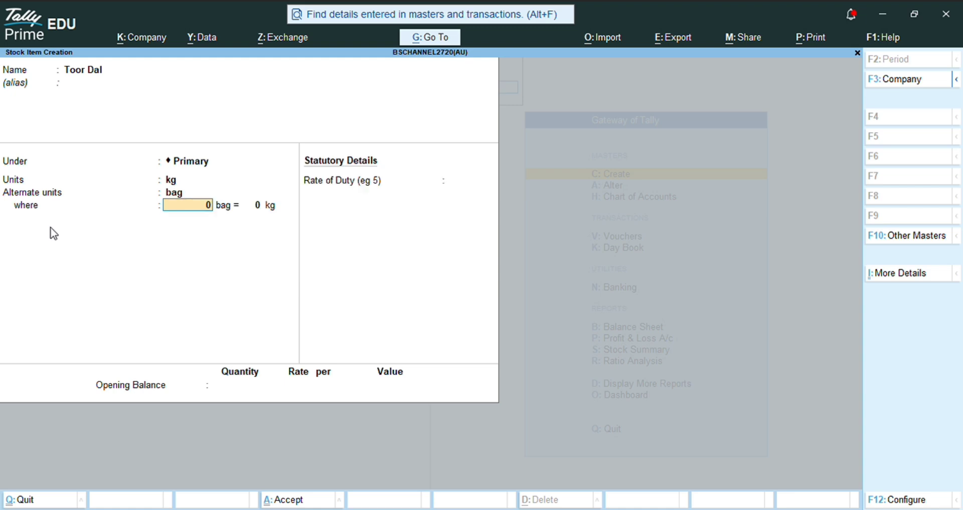
key(Return)
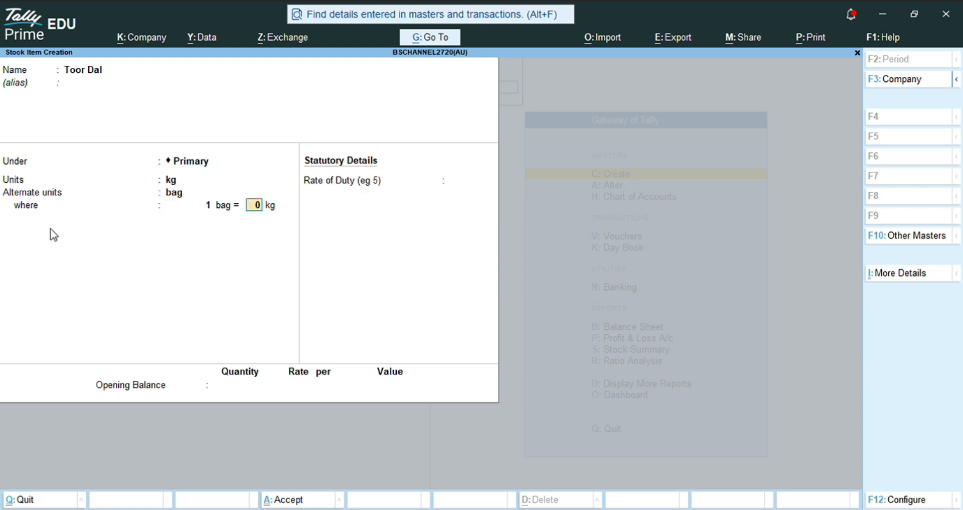
text(25)
key(Return)
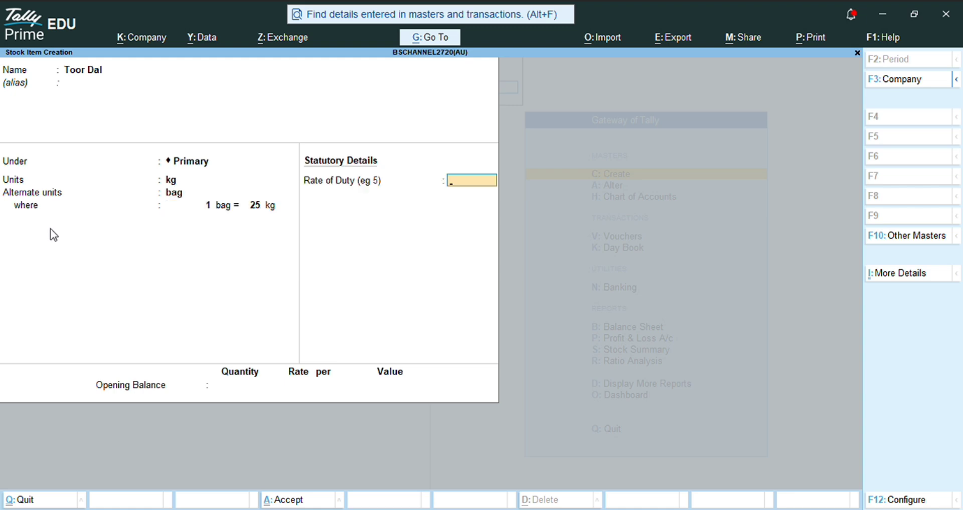
Step: Enter an opening balance of 100 kg at a rate of 120 per kg for Toor Dal and save the item
key(Return)
text(100)
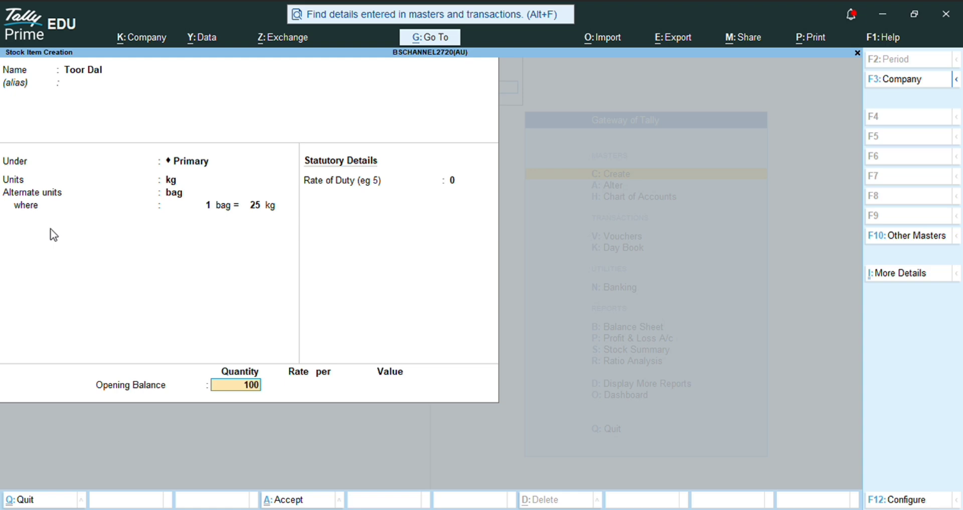
key(Return)
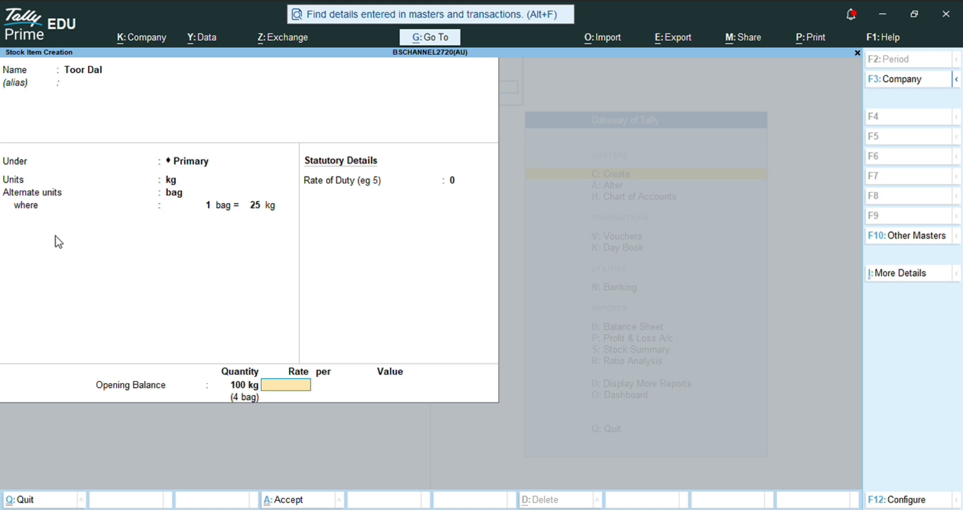
text(120)
key(Return)
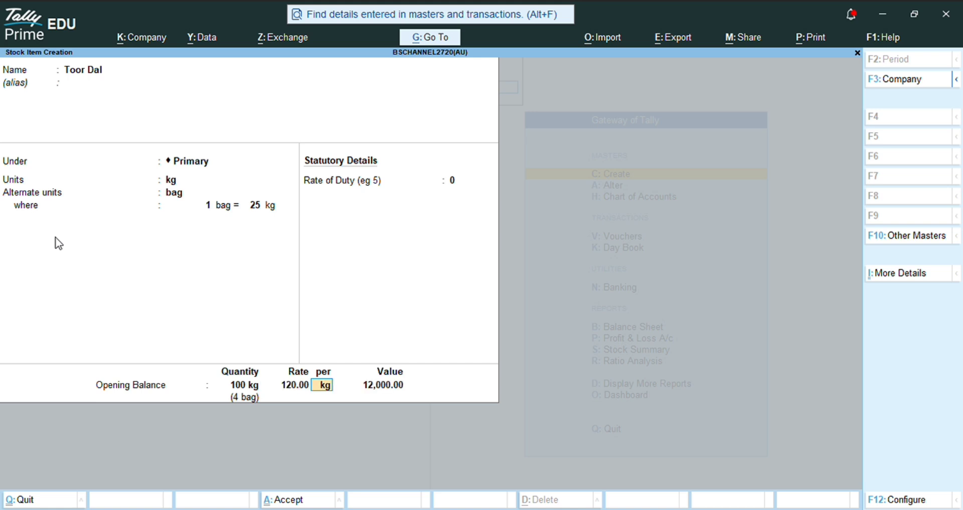
key(Return)
key(Return)
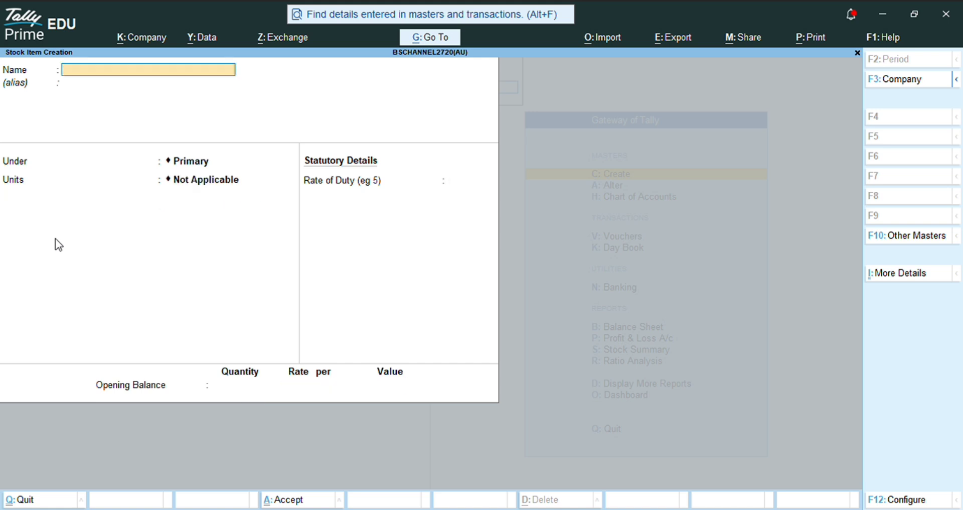
Step: Name the next stock item Salt, keep it under Primary and set its unit to kg
text(Salt)
key(Return)
key(Return)
key(Return)
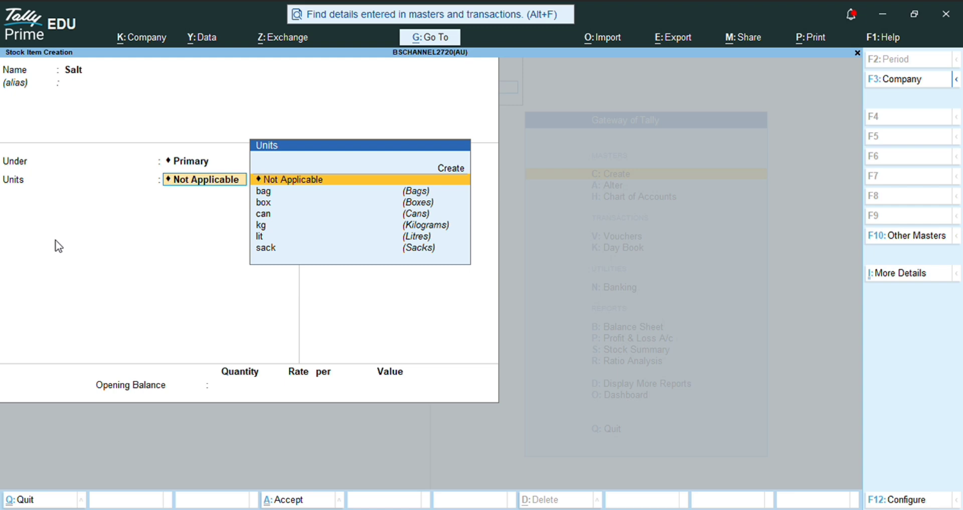
key(Down)
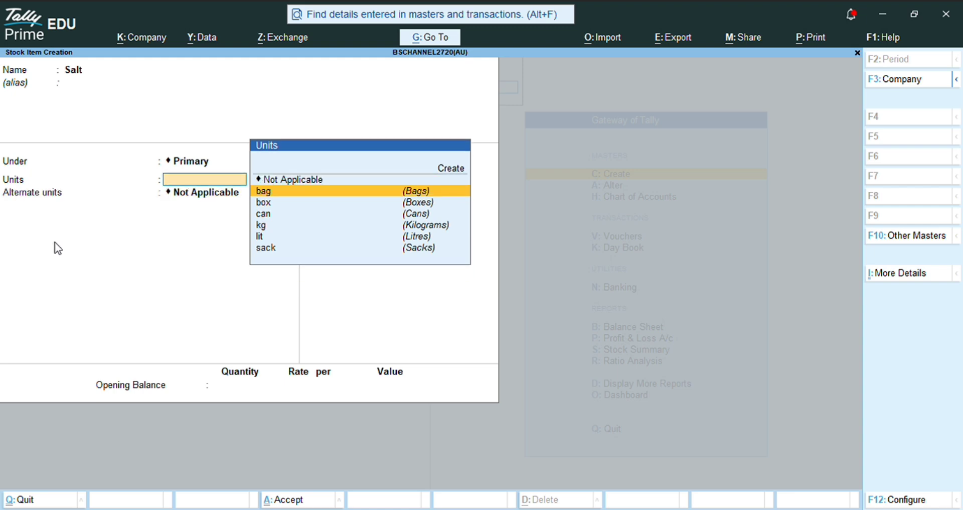
text(k)
key(Return)
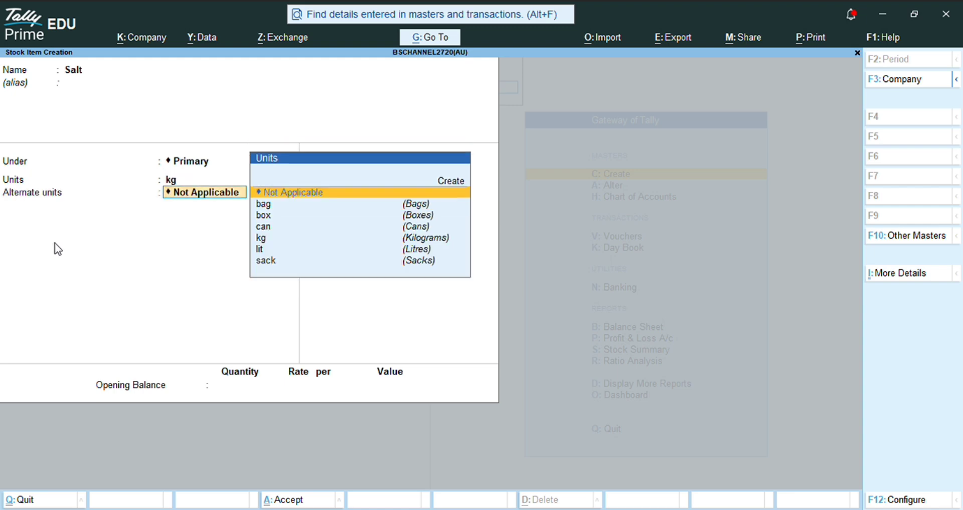
Step: Give Salt the alternate unit sack, where 1 sack equals 25 kg
text(sa)
key(Return)
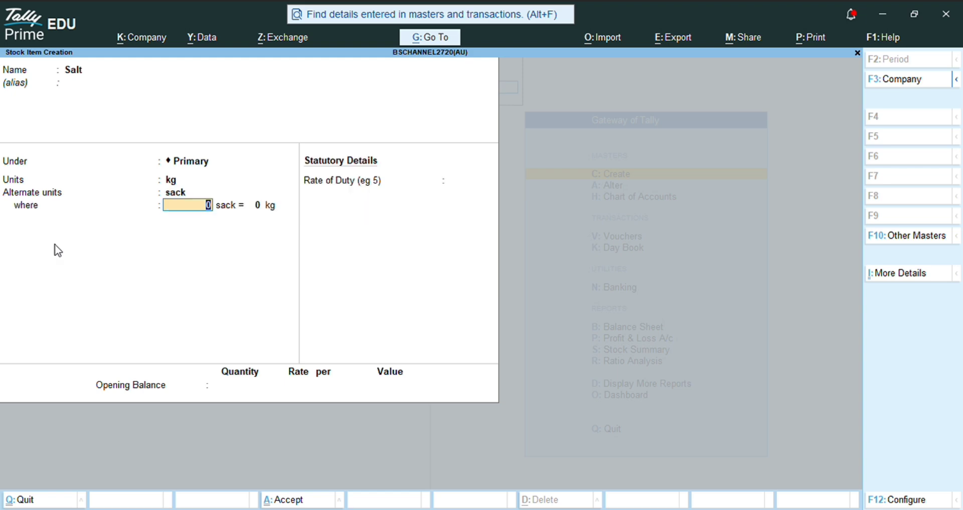
text(1)
key(Return)
text(25)
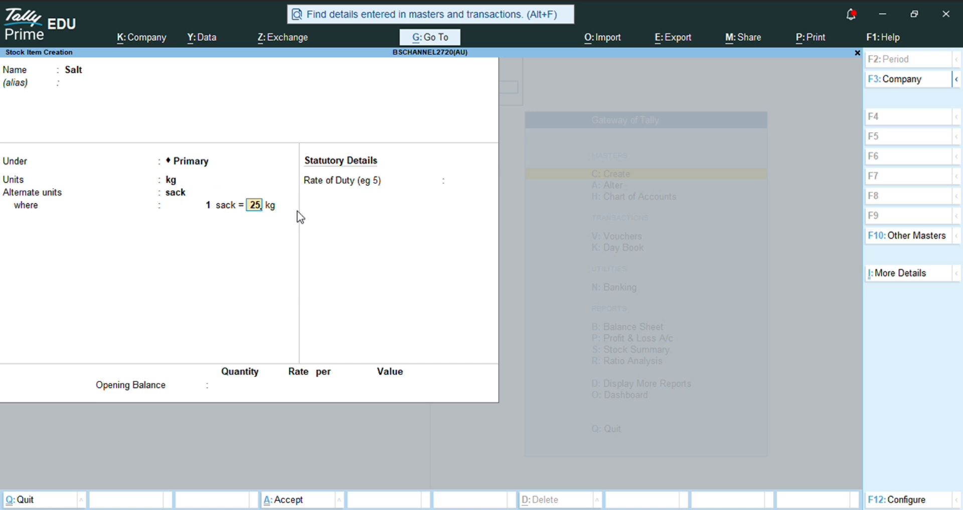
key(Return)
Step: Enter an opening balance of 50 kg at a rate of 25 per kg for Salt and save the item
key(Return)
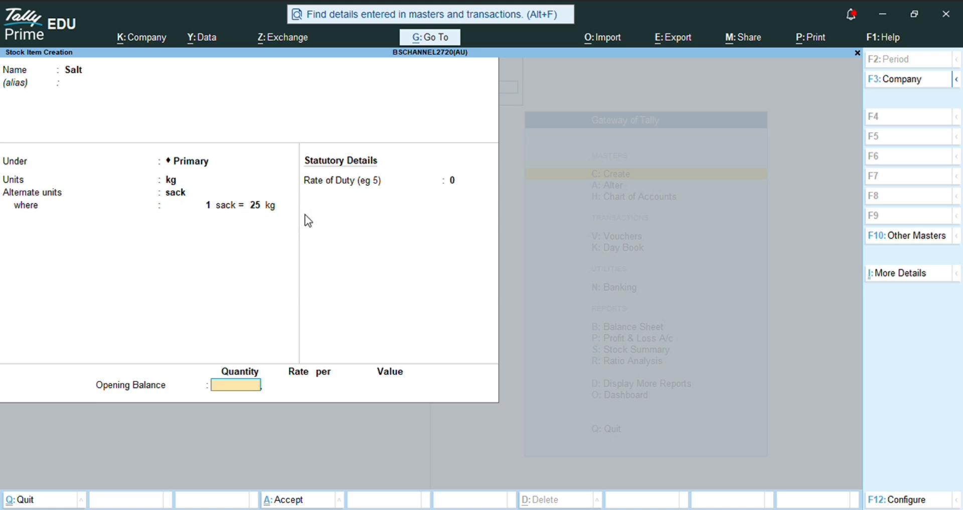
text(50)
key(Return)
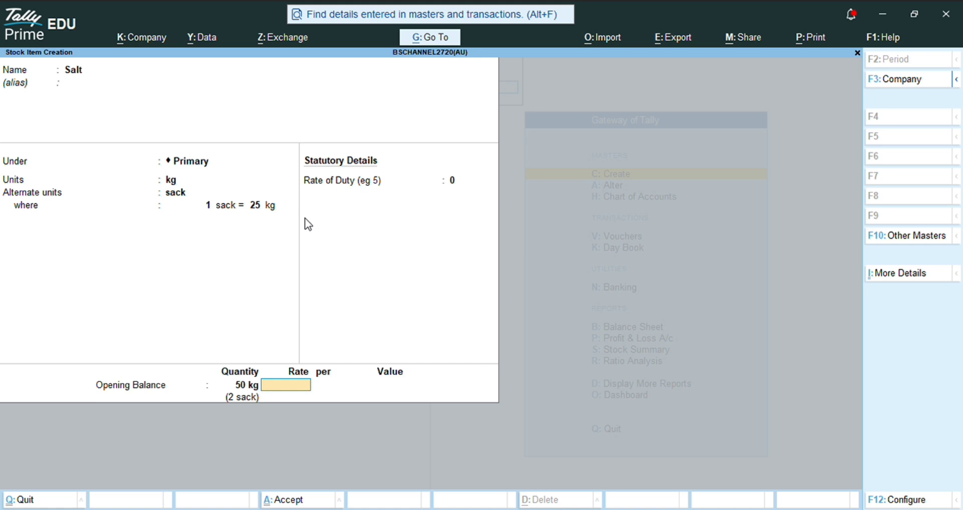
text(25)
key(Return)
key(Return)
key(Return)
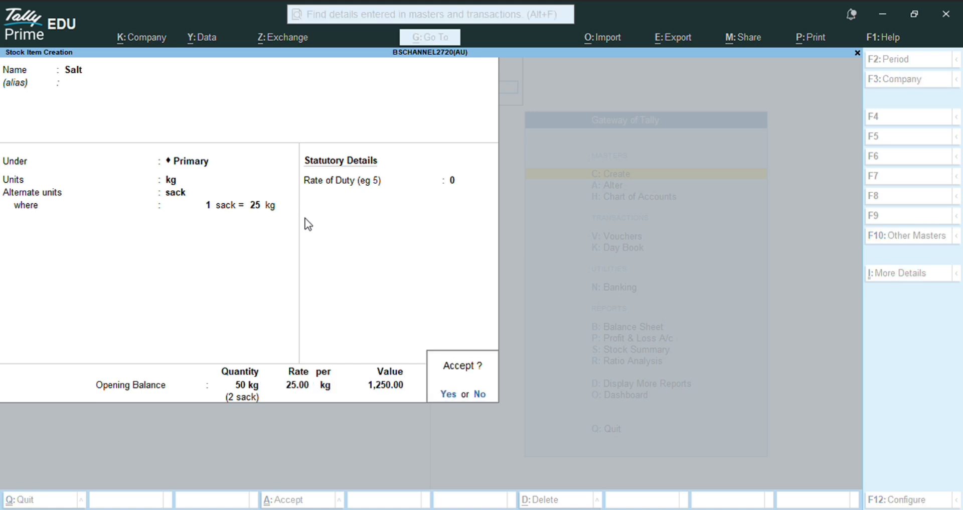
key(Return)
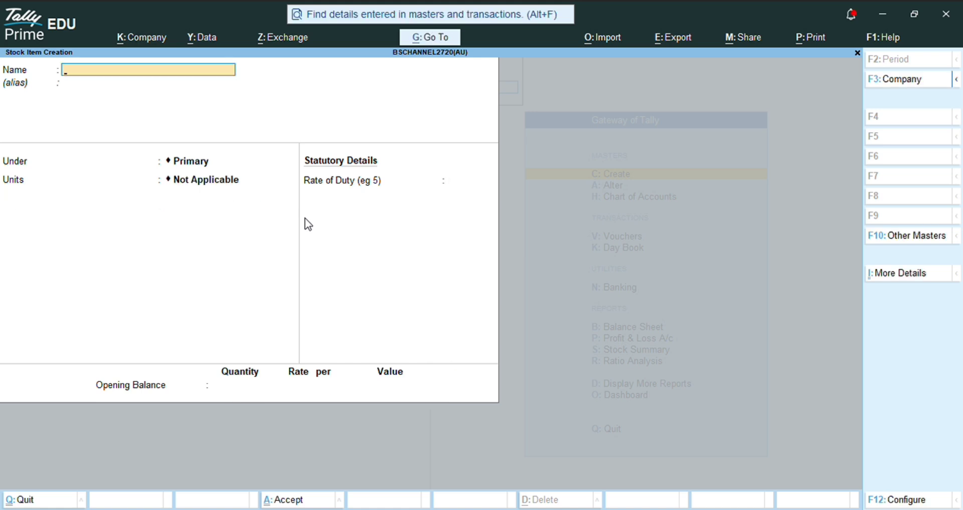
Step: Name the next stock item Tea Power, keep it under Primary and set its unit to kg
text(Tea Po)
text(wer)
key(Return)
key(Return)
key(Return)
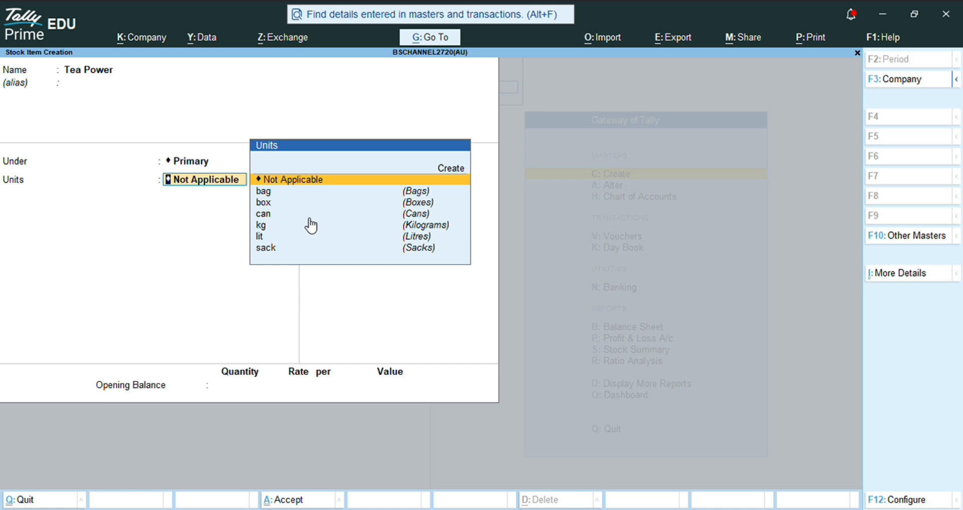
click(311, 225)
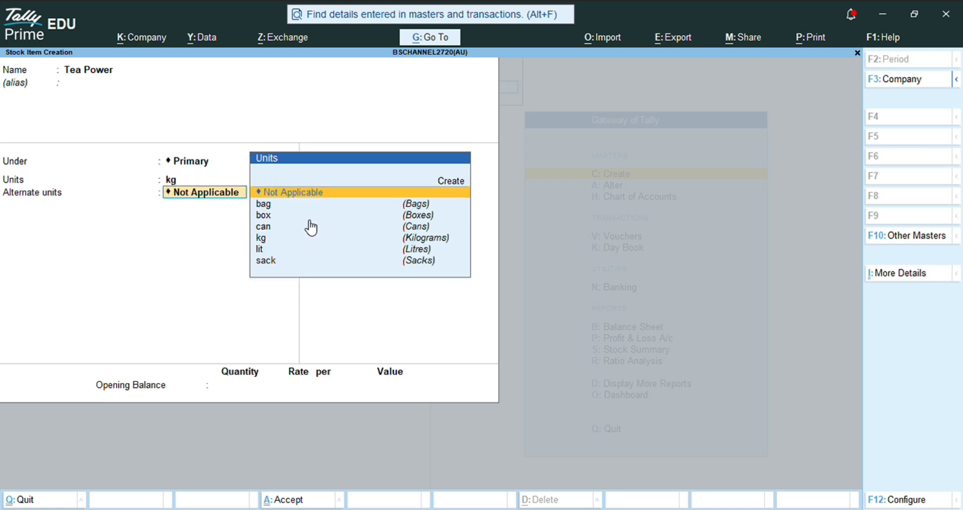
Step: Give Tea Power the alternate unit box, where 1 box equals 10 kg
text(bo)
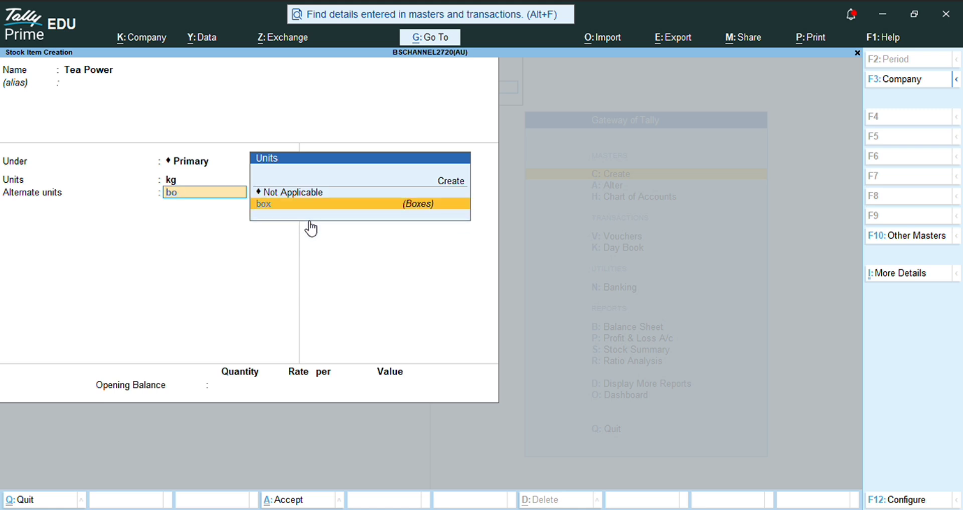
key(Return)
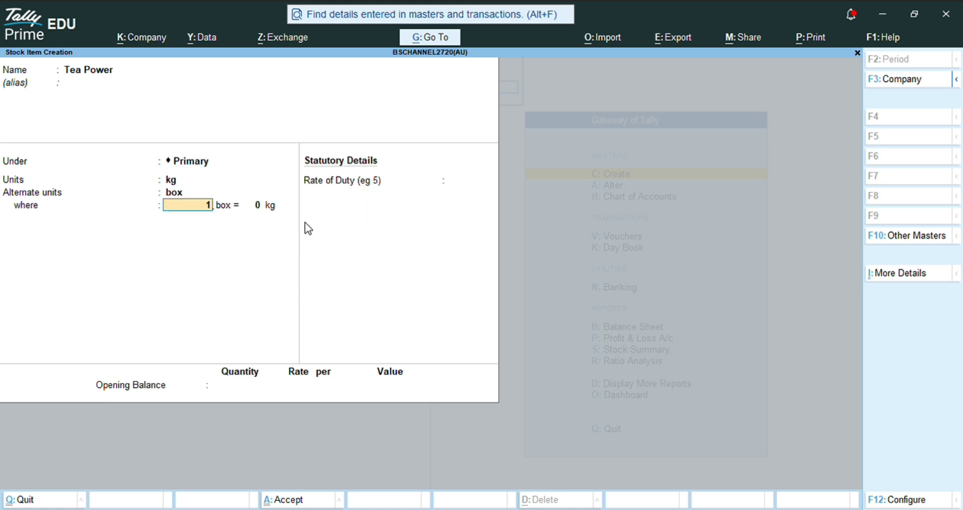
key(Return)
text(10)
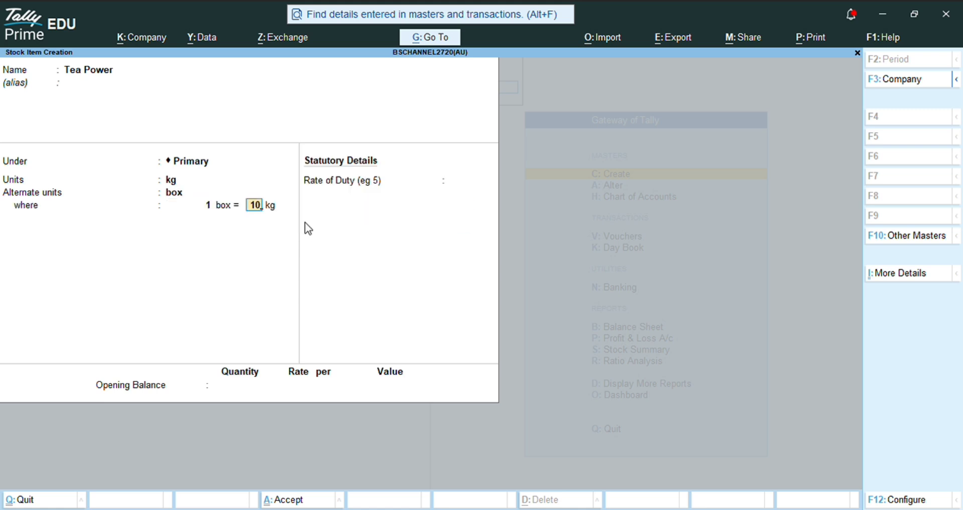
key(Return)
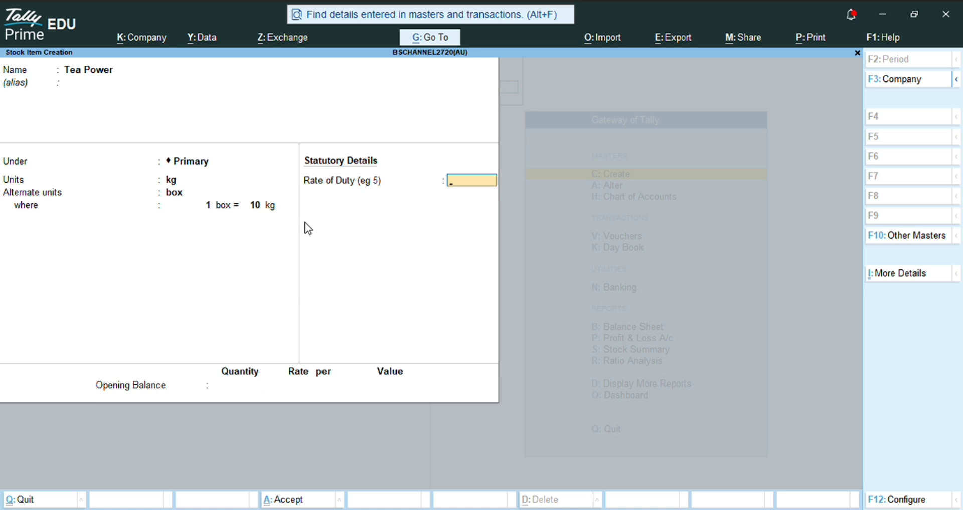
Step: Enter an opening balance of 20 kg at a rate of 450 per kg for Tea Power and save the item
key(Return)
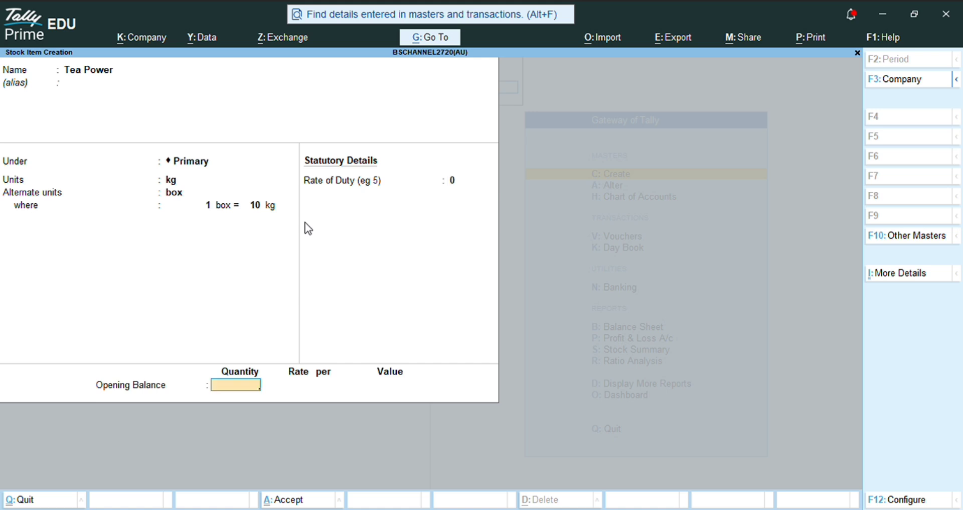
text(20)
key(Return)
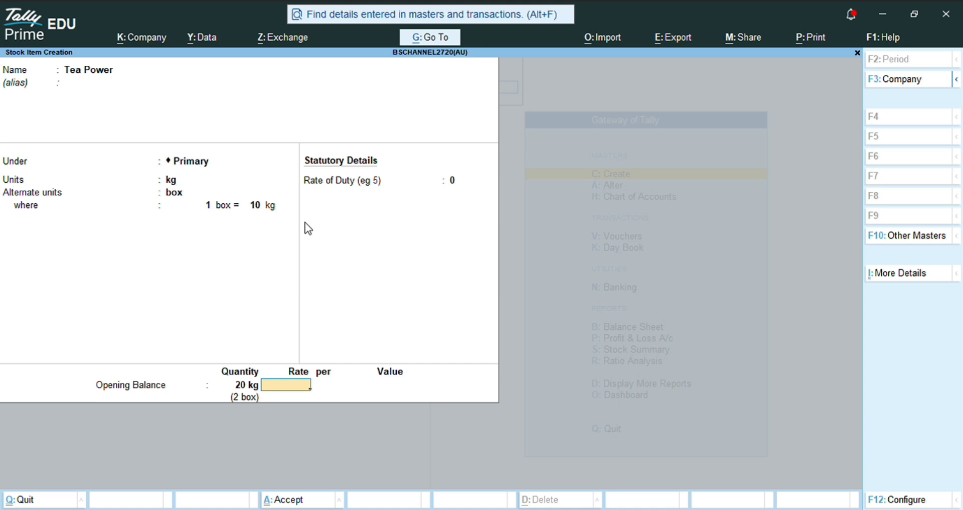
text(450)
key(Return)
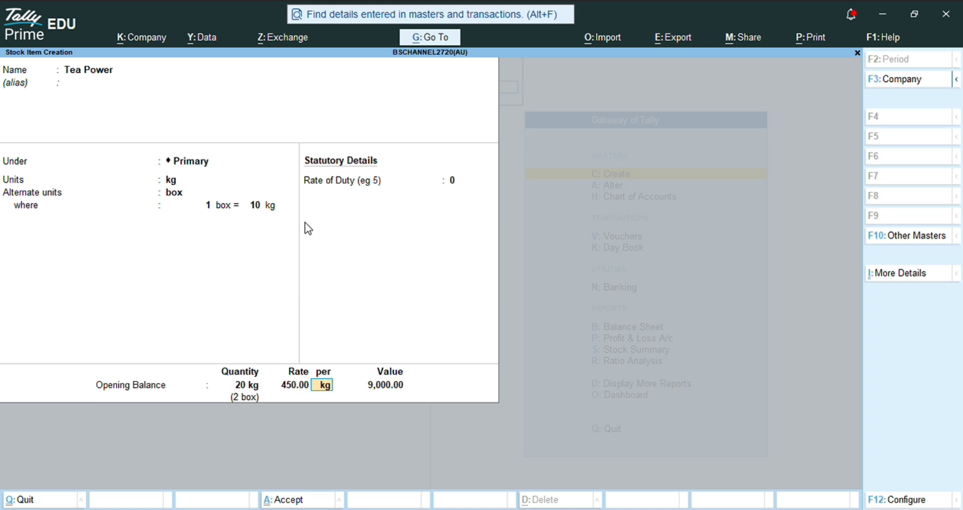
key(Return)
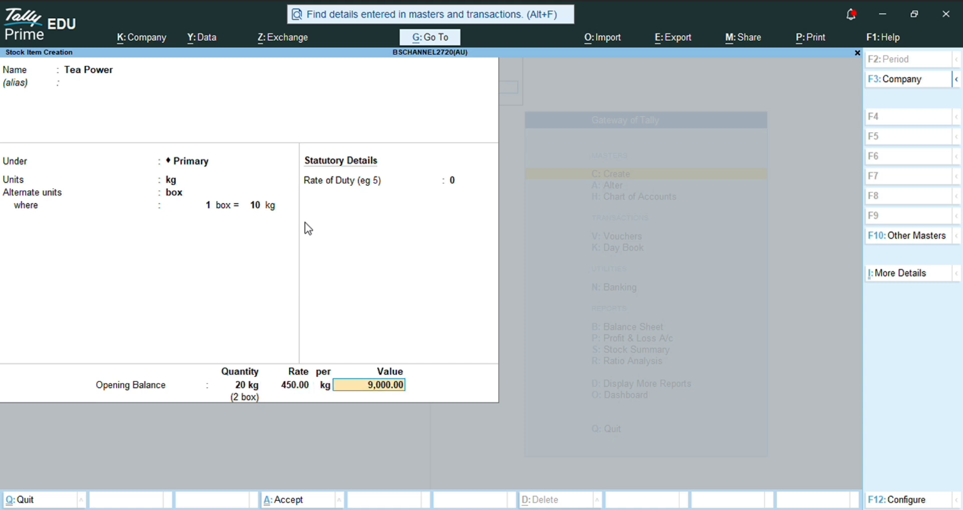
key(Return)
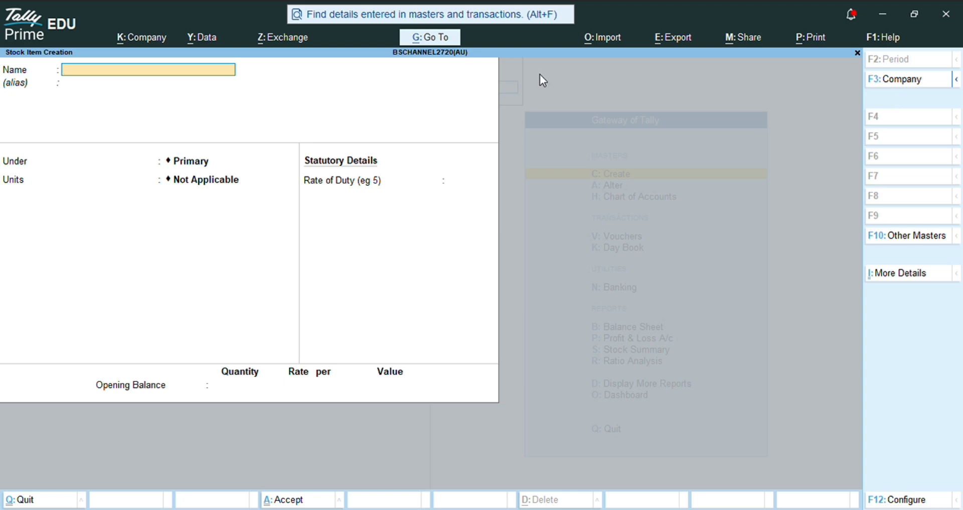
Step: Leave stock item creation and start creating a ledger
key(Escape)
key(y)
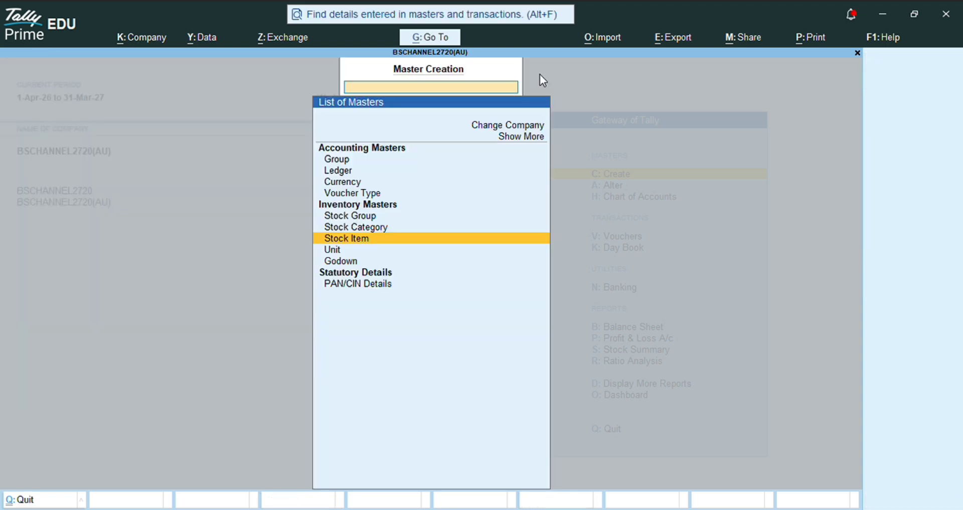
key(Up)
key(Up)
key(Up)
key(Up)
key(Up)
key(Return)
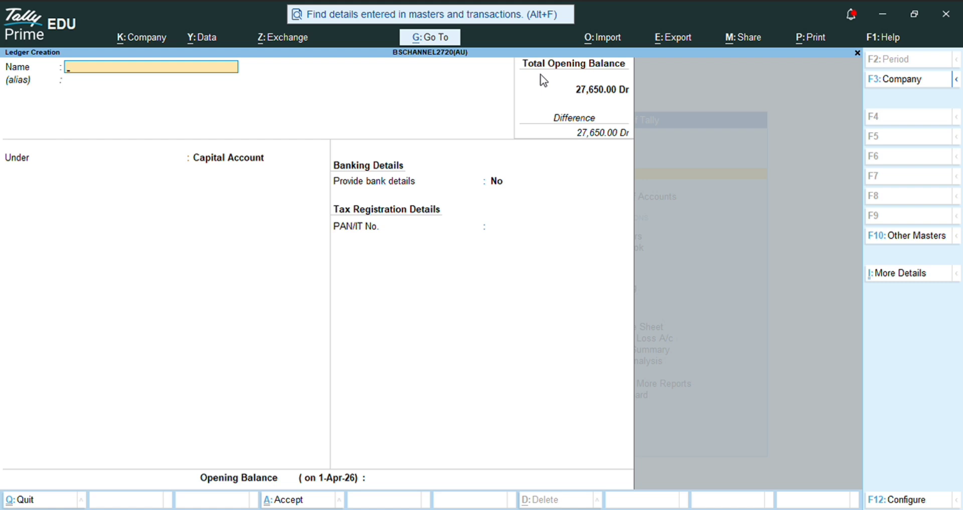
Step: Name the ledger Sri Murugan Stores and place it under Sundry Creditors
text(Sri Murugan Stores)
key(Return)
text(S)
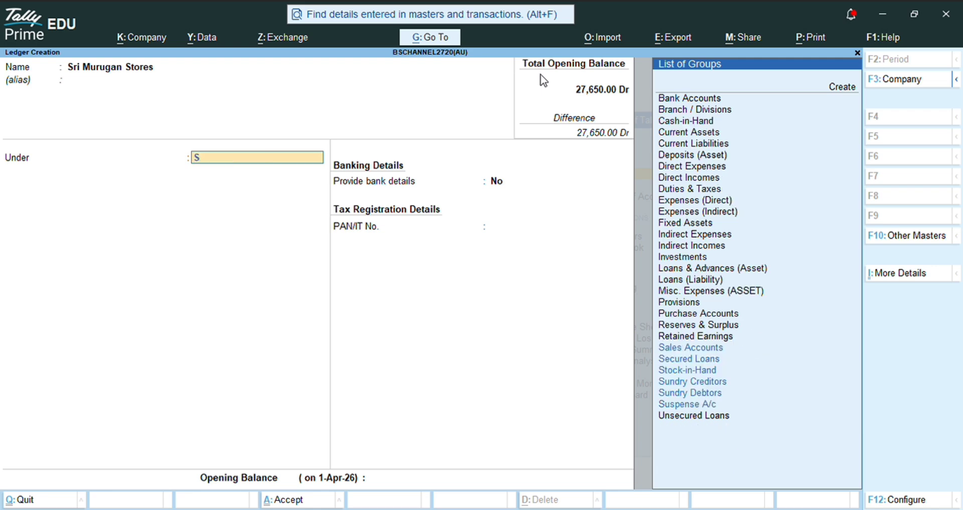
text(un)
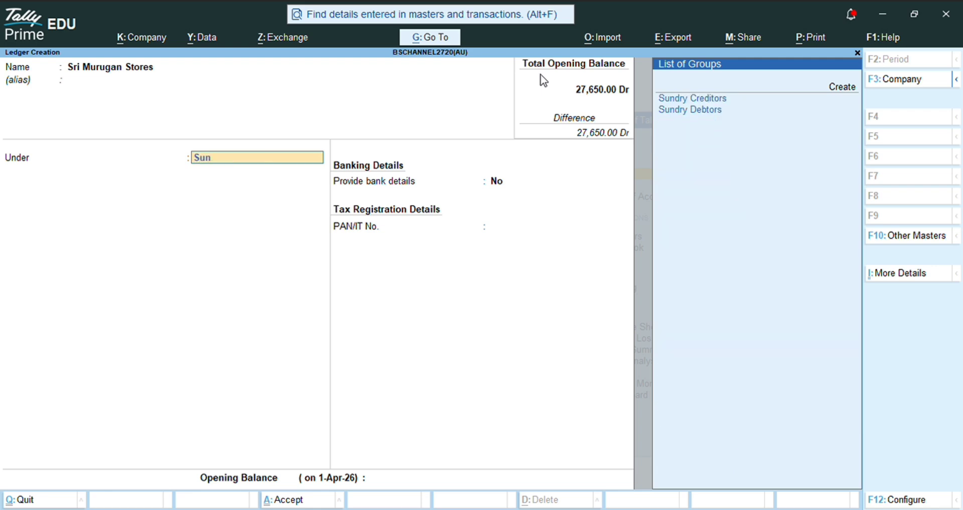
key(Return)
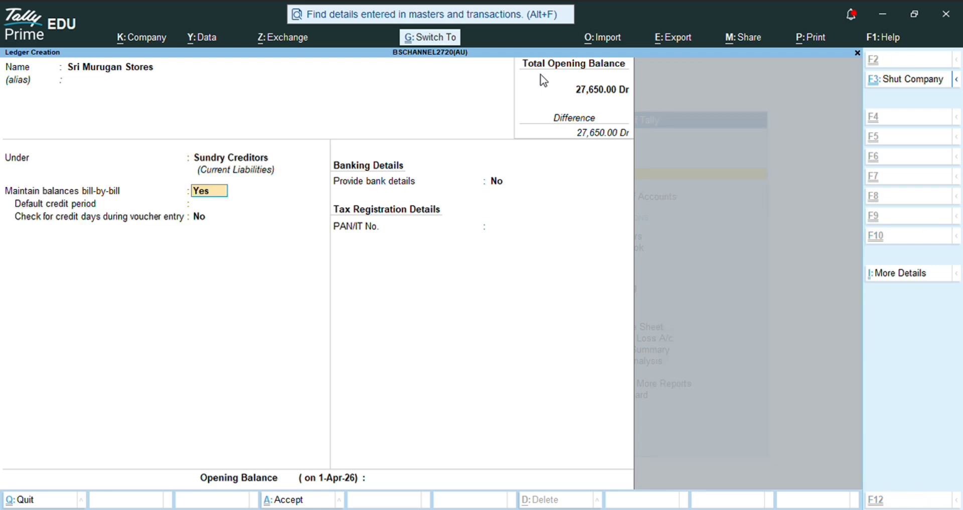
Step: Save the Sri Murugan Stores ledger and create a Purchases ledger under Purchase Accounts with ledger type Not Applicable
key(ctrl+a)
text(P)
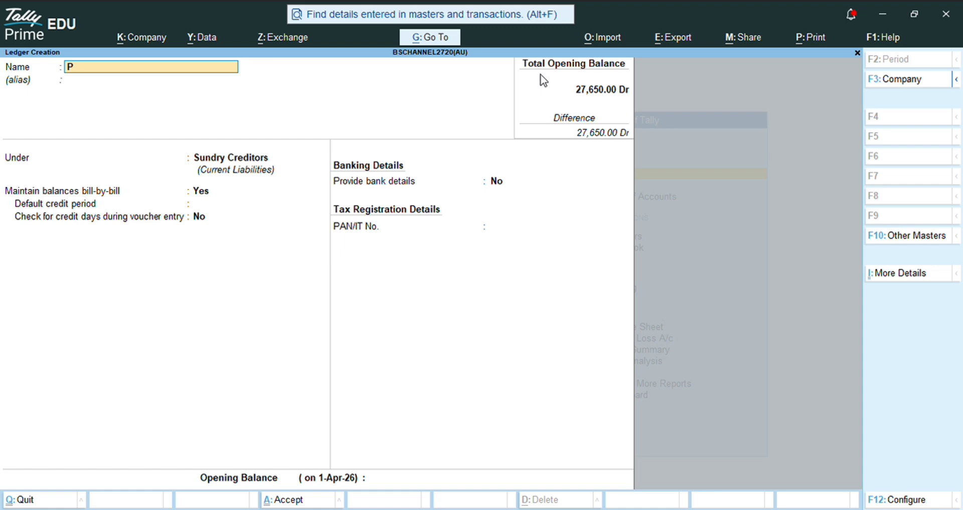
text(urchases)
key(Return)
text(Pu)
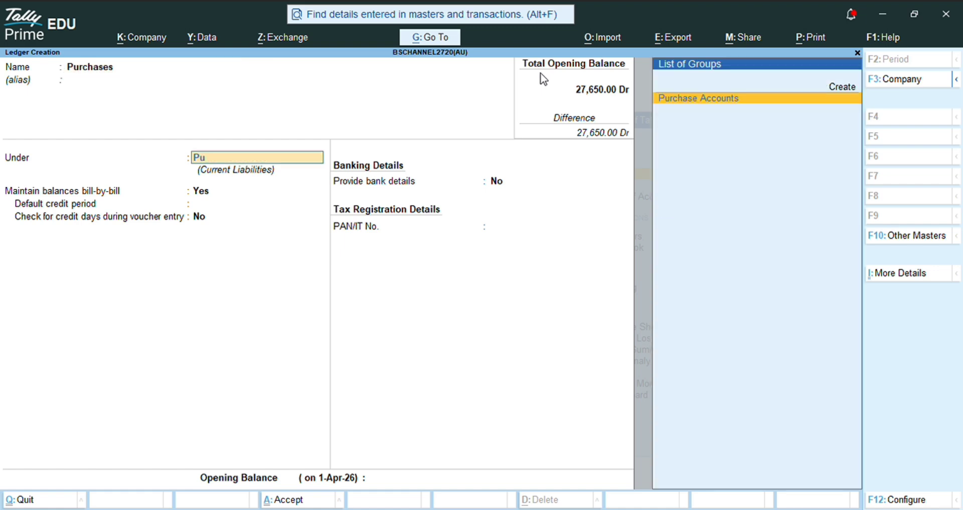
key(Return)
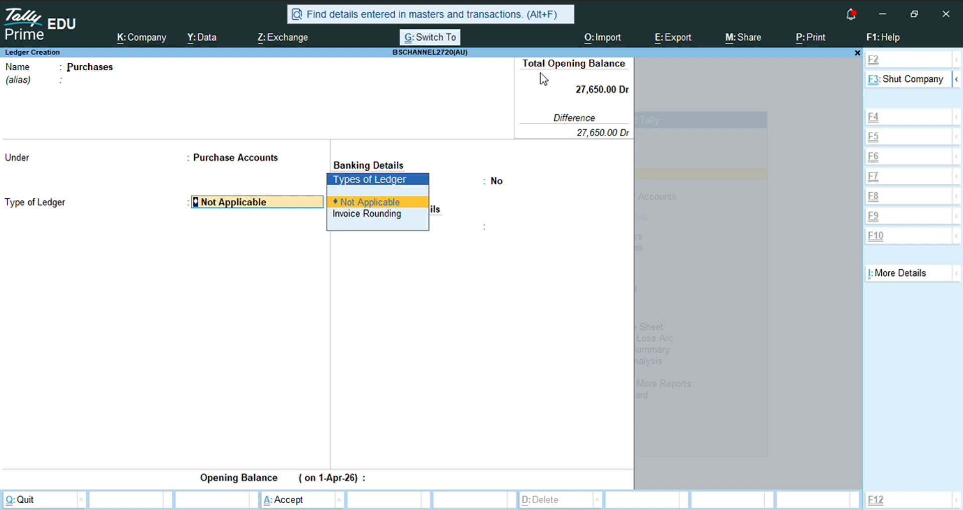
key(ctrl+a)
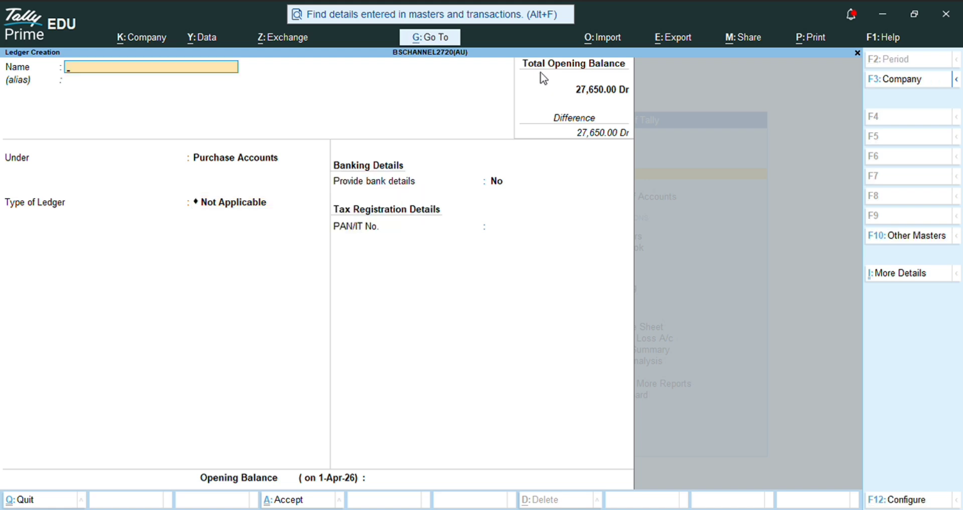
Step: Create a ledger named Sakthi Traders under Sundry Creditors and save it
text(Sakthi)
text(Traders)
key(Return)
key(Return)
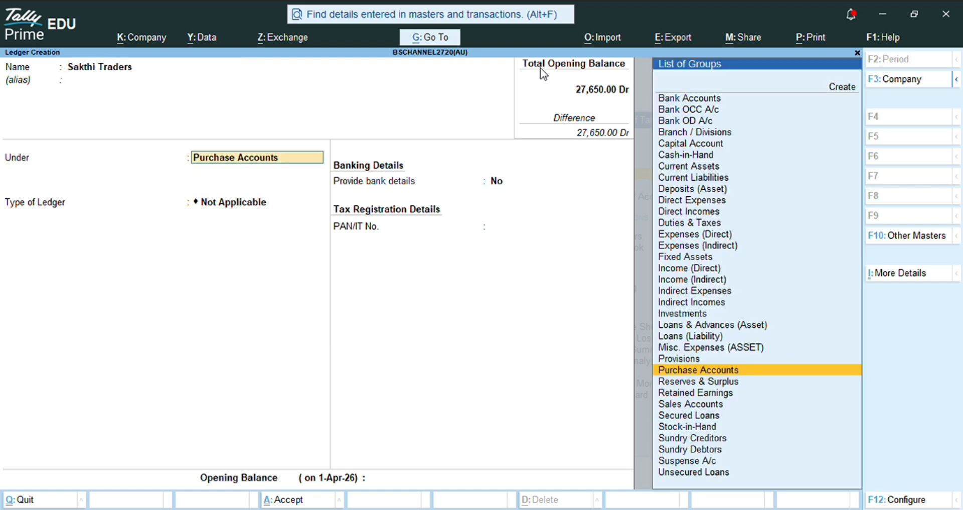
text(Sun)
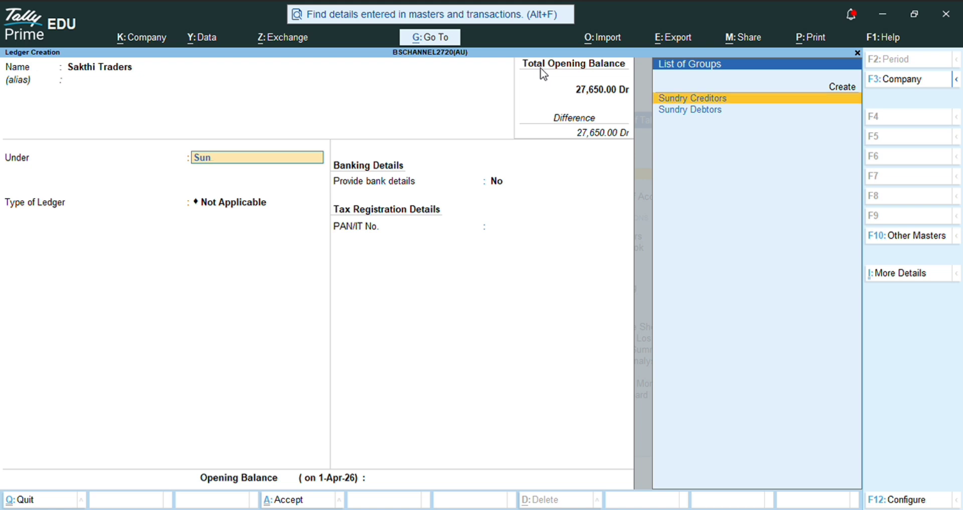
key(Return)
key(ctrl+a)
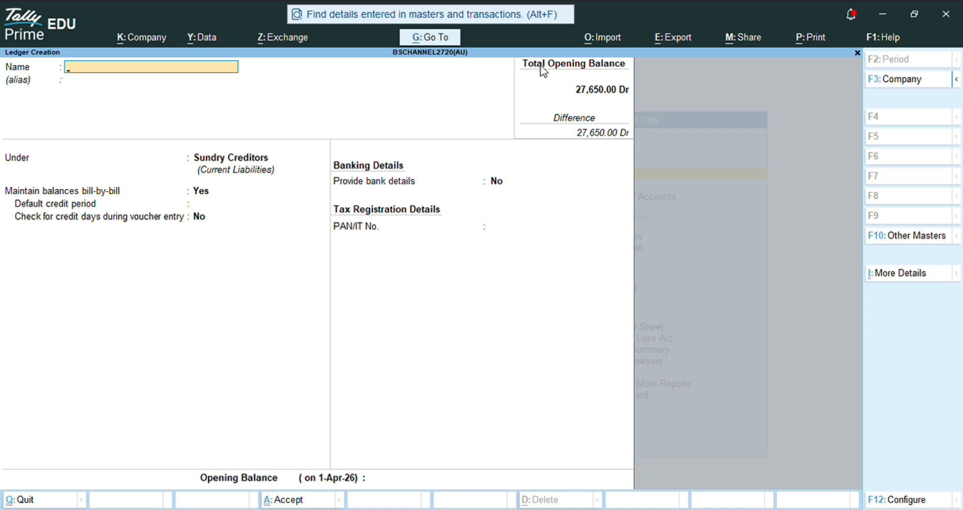
Step: Create a ledger named City Supermarket under Sundry Debtors and save it
text(City Supermarket)
key(Return)
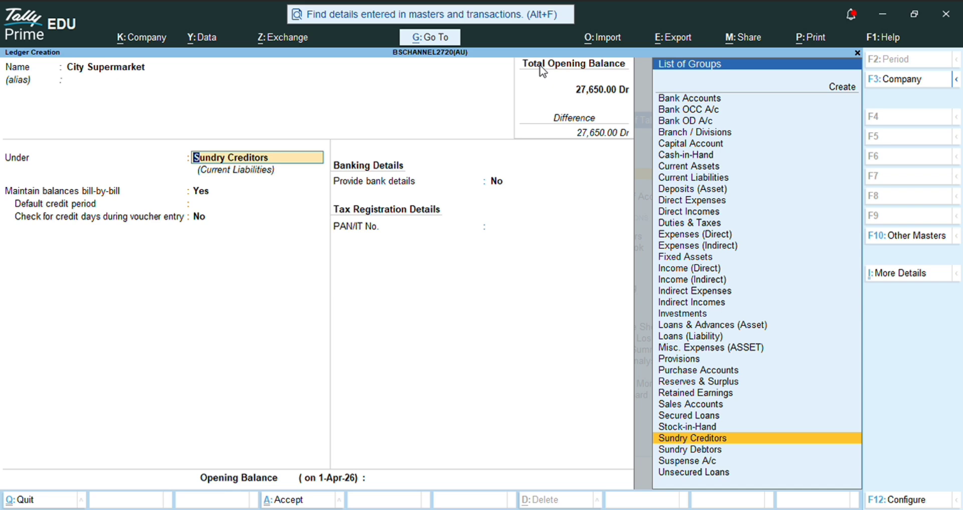
text(S)
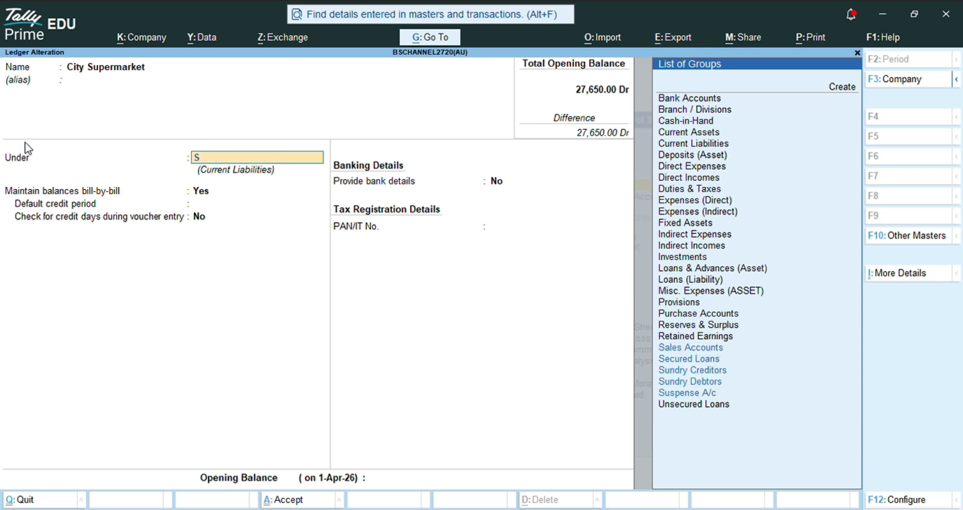
text(un)
key(Down)
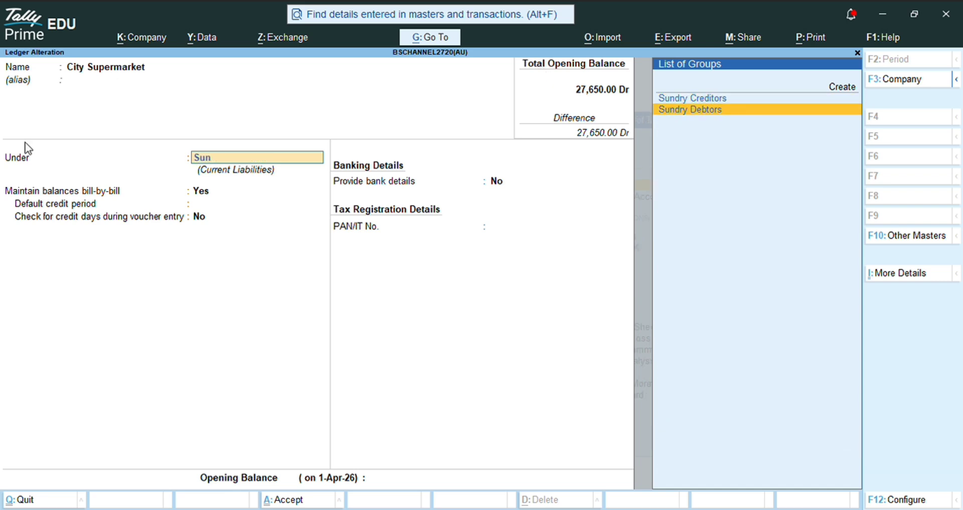
key(Return)
key(ctrl+a)
Step: Create a Sales ledger under Sales Accounts with ledger type Not Applicable and save it
text(S)
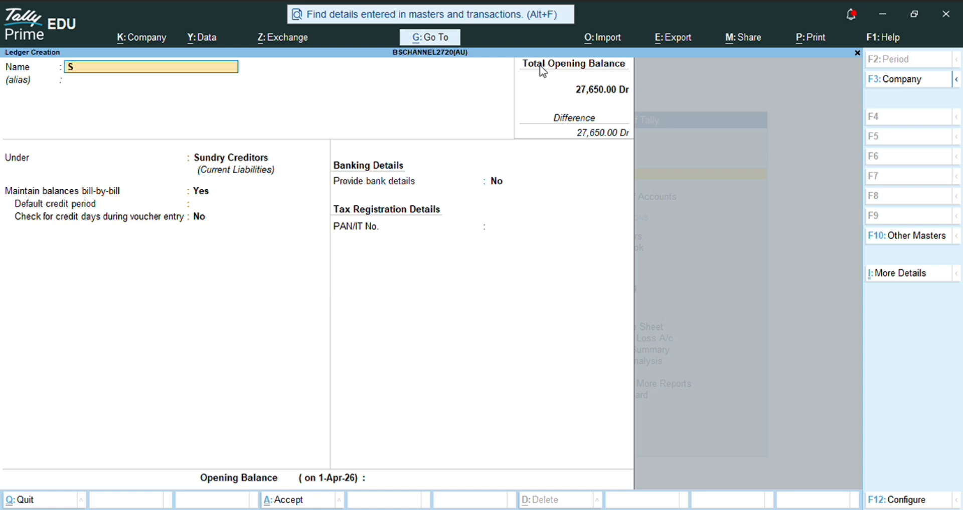
text(ales)
key(Return)
text(Sa)
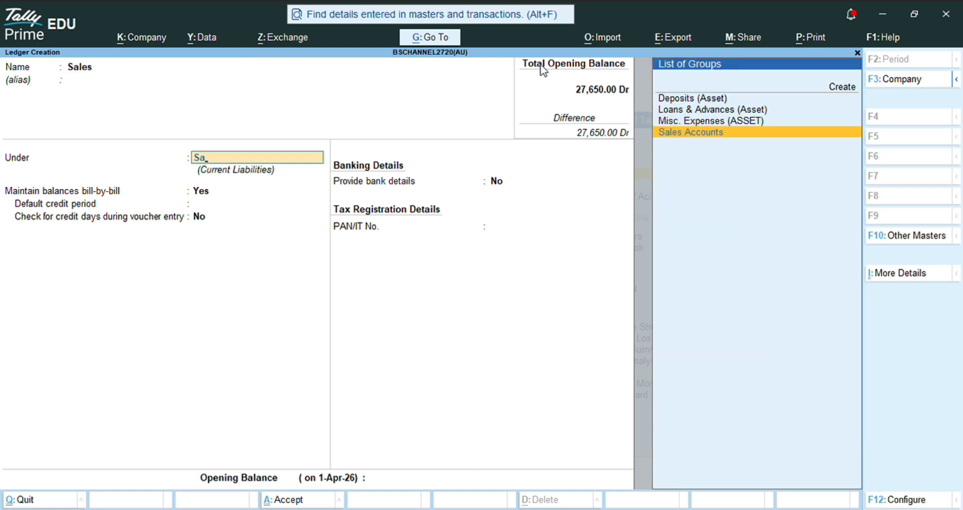
key(Return)
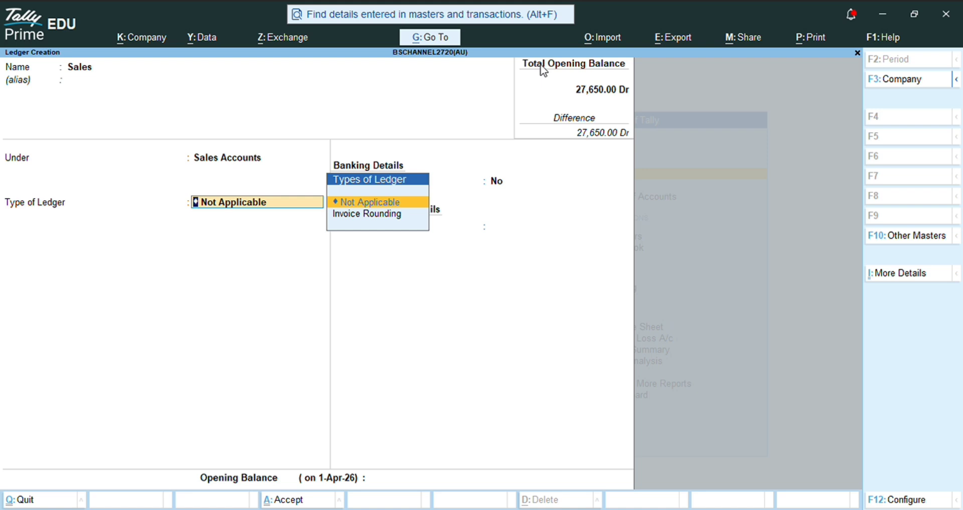
key(ctrl+a)
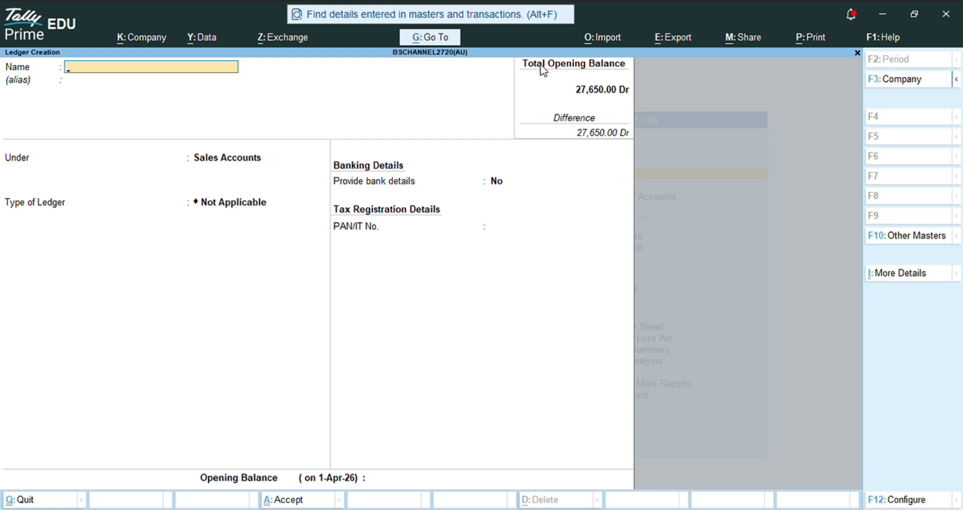
Step: Create a ledger named Royal Mart under Sundry Debtors and save it
text(So)
key(BackSpace)
key(BackSpace)
text(Royal Mart)
key(Return)
key(Return)
text(Sun)
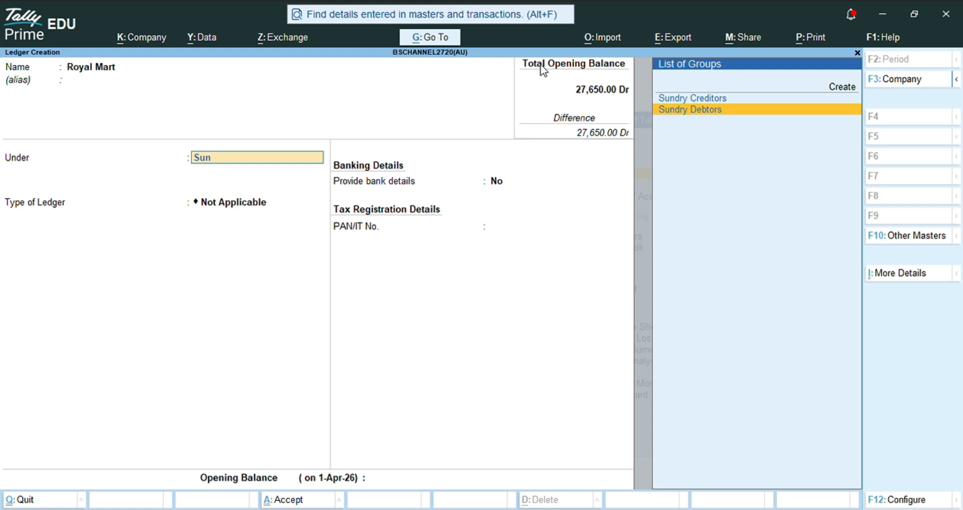
key(Up)
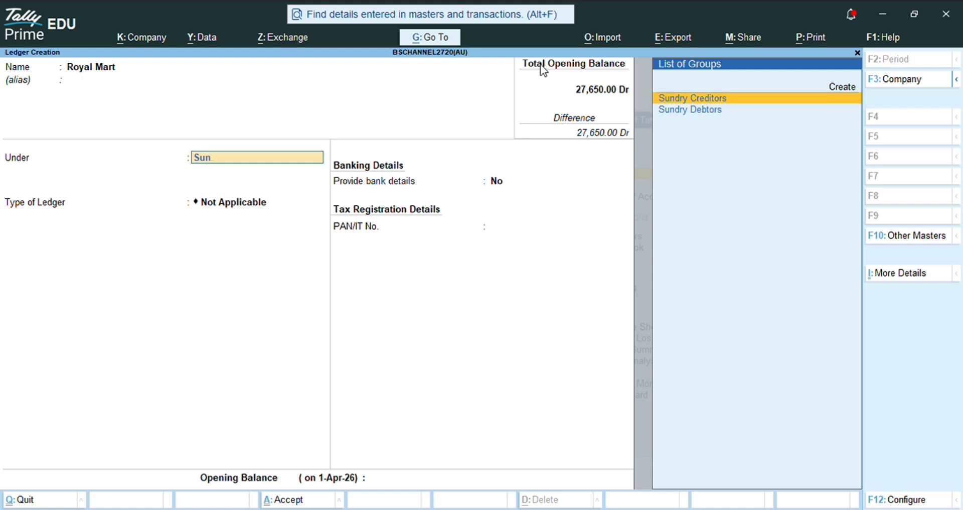
key(Down)
key(Return)
key(ctrl+a)
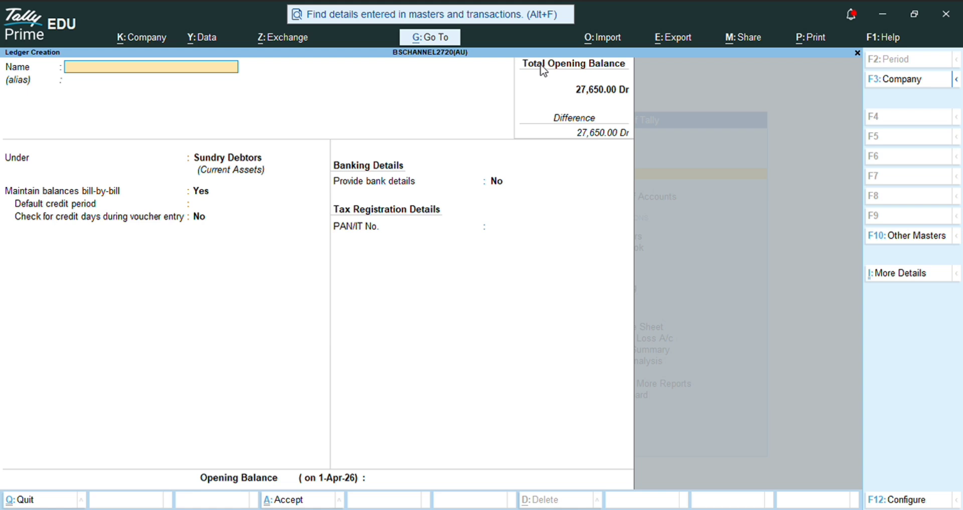
Step: Create a Discount Allowed ledger under Indirect Expenses with ledger type Not Applicable and save it
text(Dic)
key(BackSpace)
text(scount Allowed)
key(Return)
text(Ind)
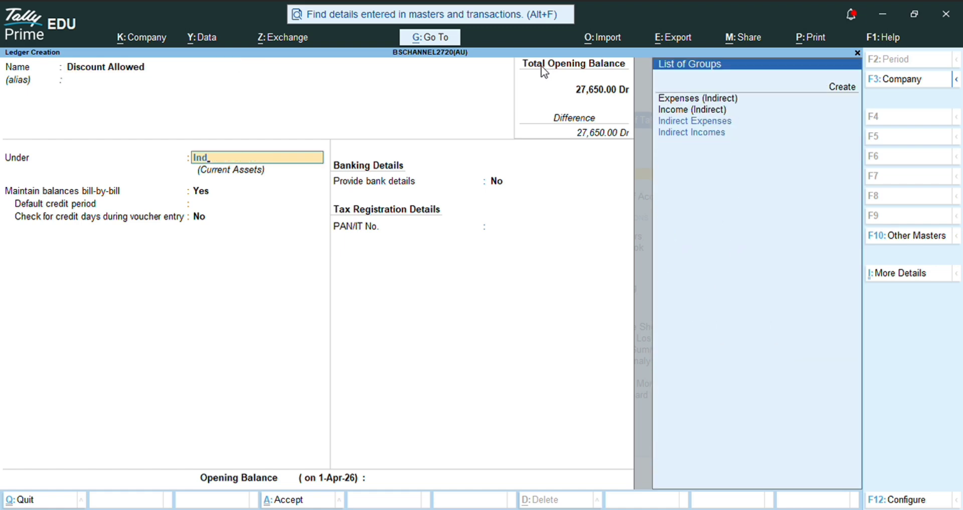
key(Return)
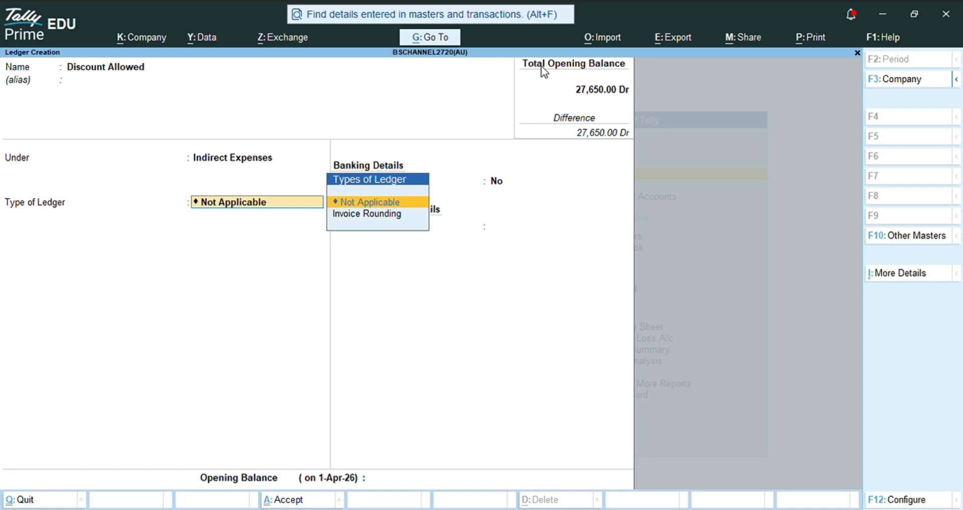
key(ctrl+a)
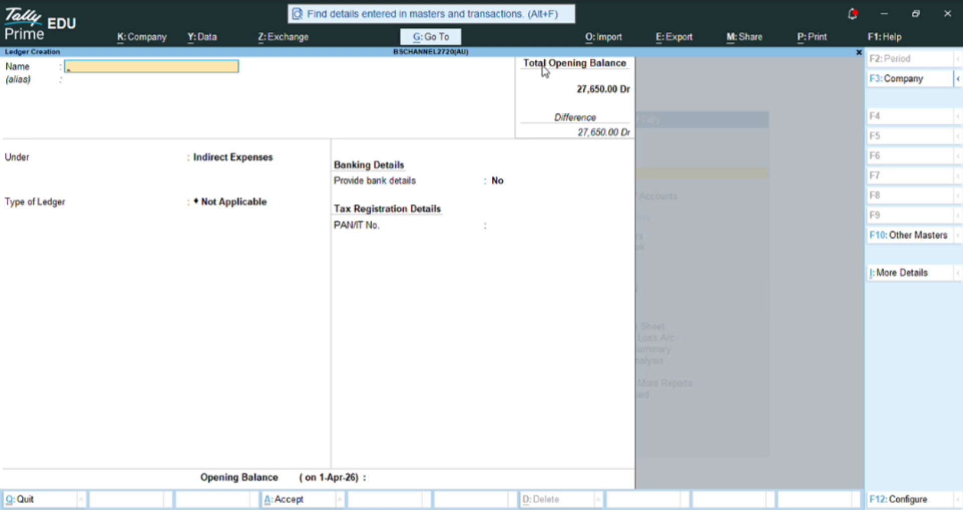
Step: Create a Discount Received ledger under Indirect Incomes, save it and leave ledger creation
text(Discou)
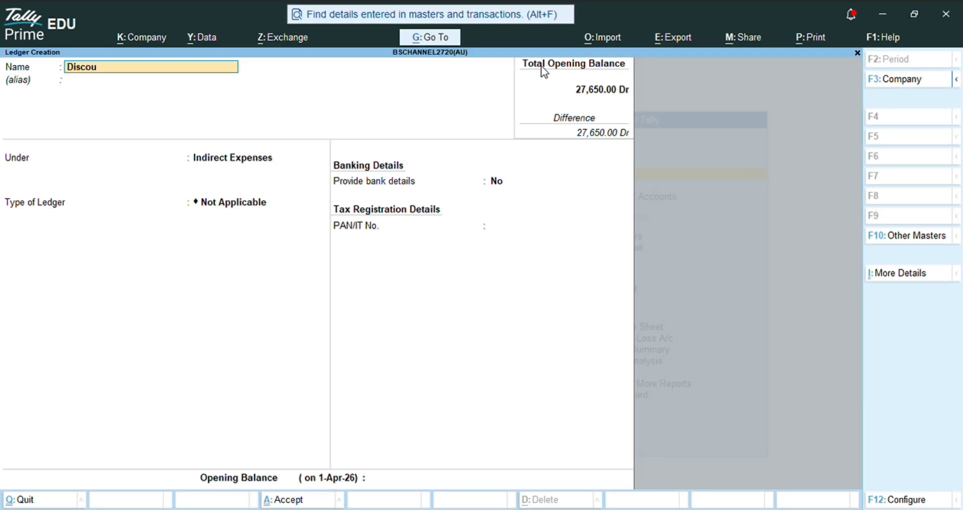
text(nt Received)
key(Return)
key(Return)
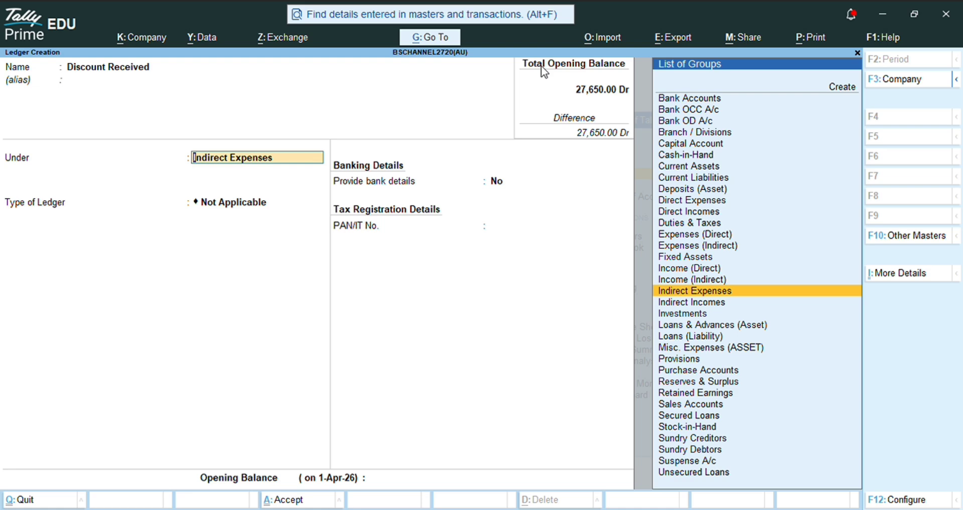
key(Down)
key(Return)
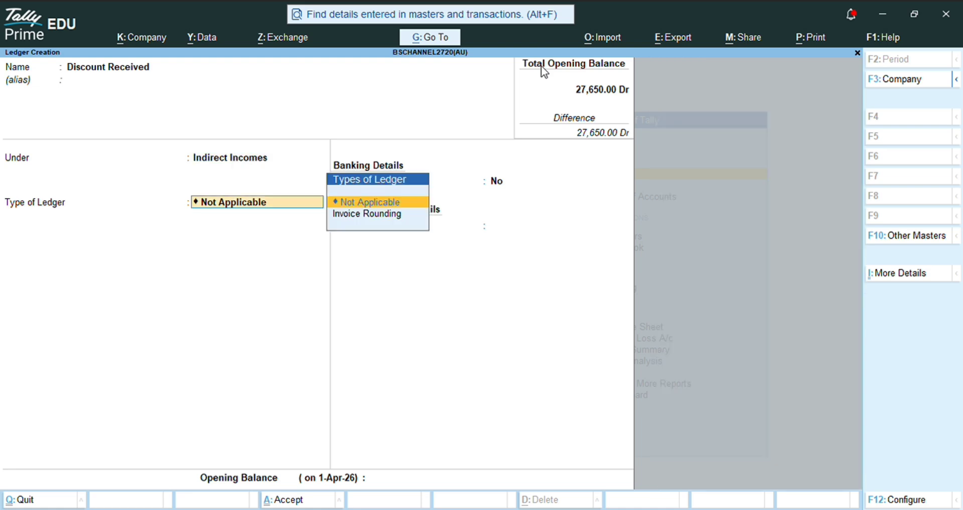
key(Return)
key(ctrl+a)
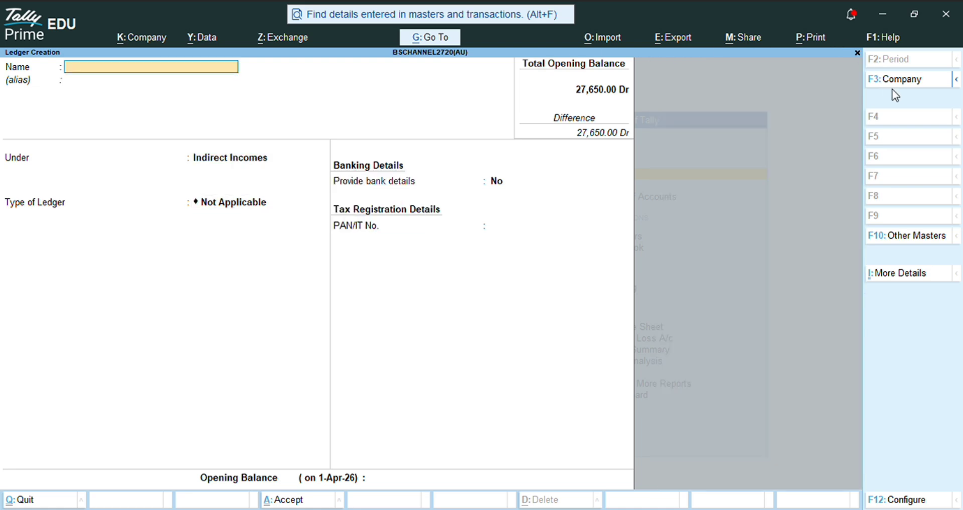
key(Escape)
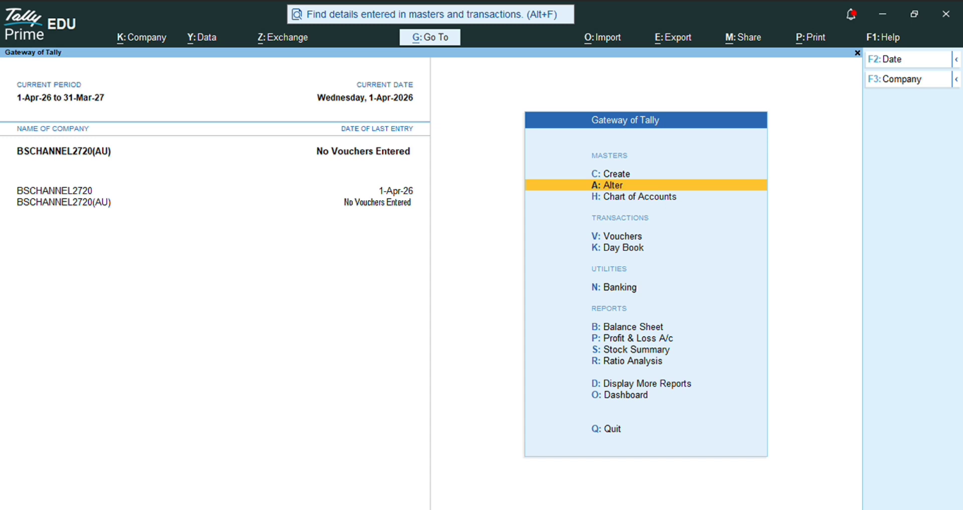
Step: Open voucher entry from the Gateway of Tally and switch the voucher type to Purchase
key(Down)
key(Down)
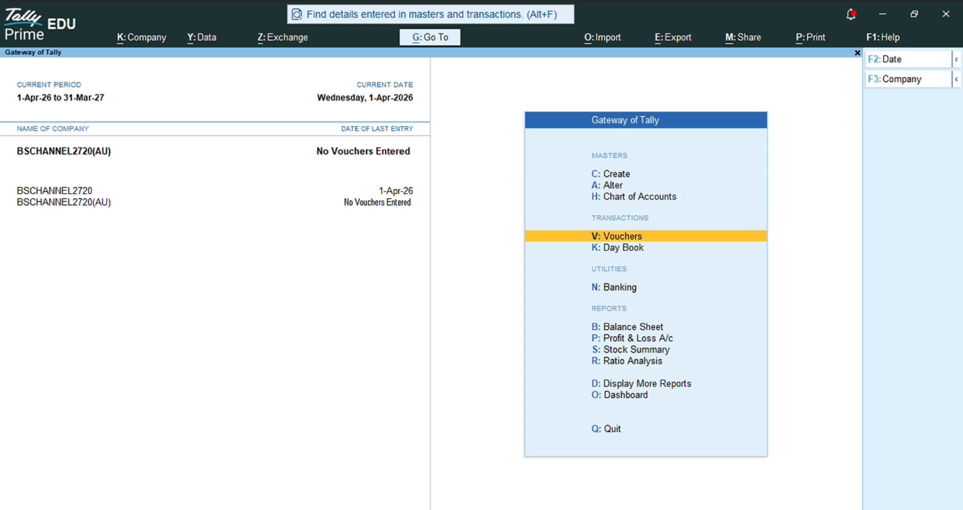
key(Return)
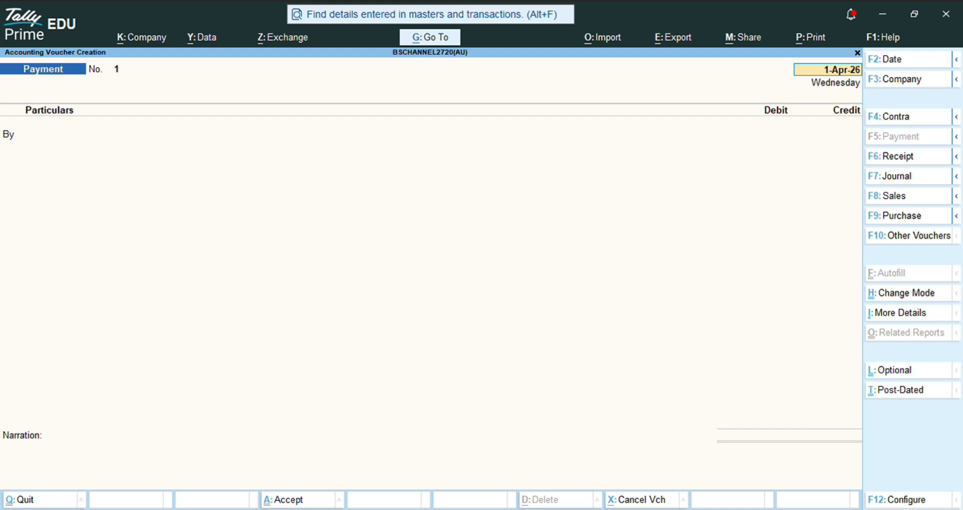
click(926, 221)
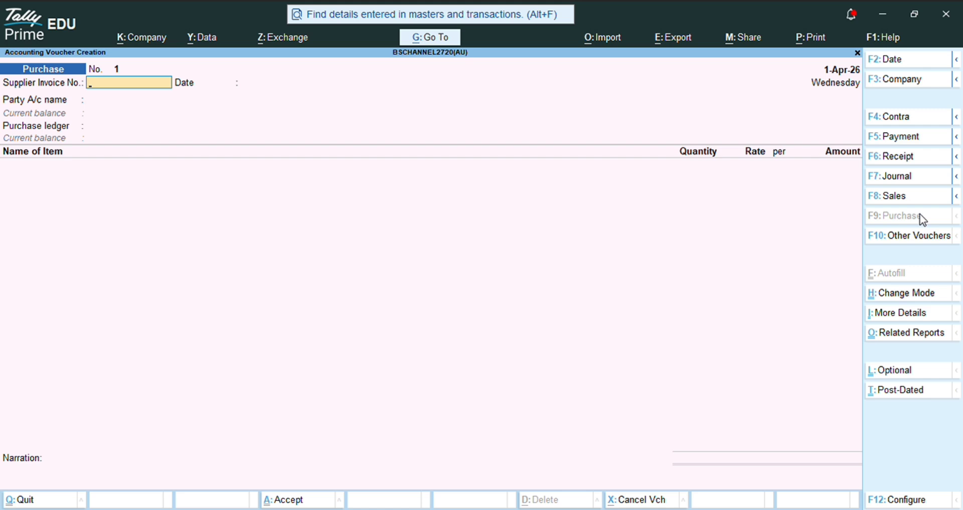
Step: Leave the supplier invoice number and date blank, choose Sri Murugan Stores as party with its default details, and Purchases as purchase ledger
key(Return)
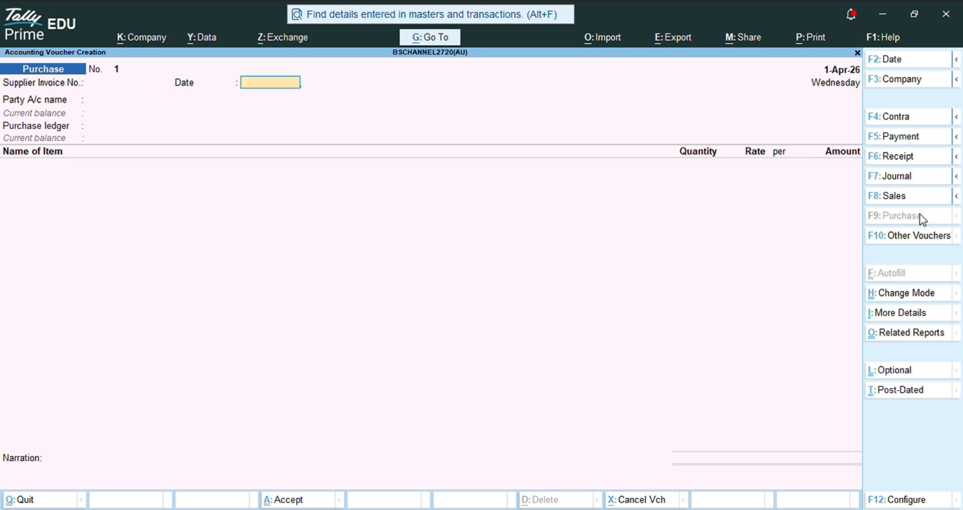
key(Return)
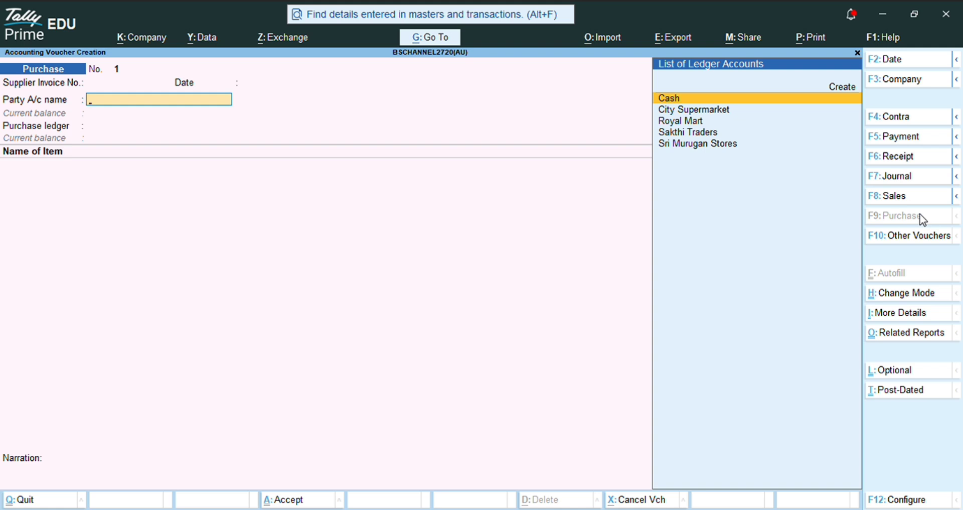
key(Down)
key(Down)
key(Down)
key(Down)
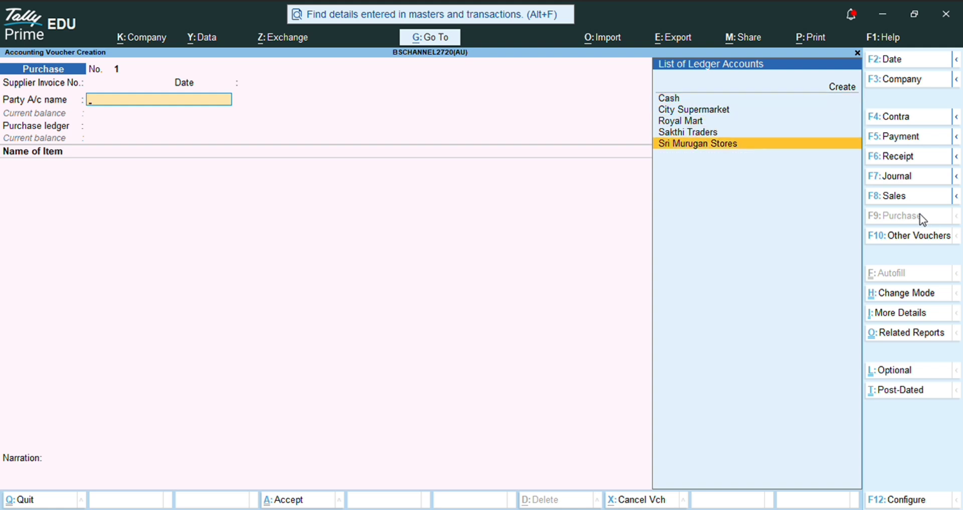
key(Return)
key(ctrl+a)
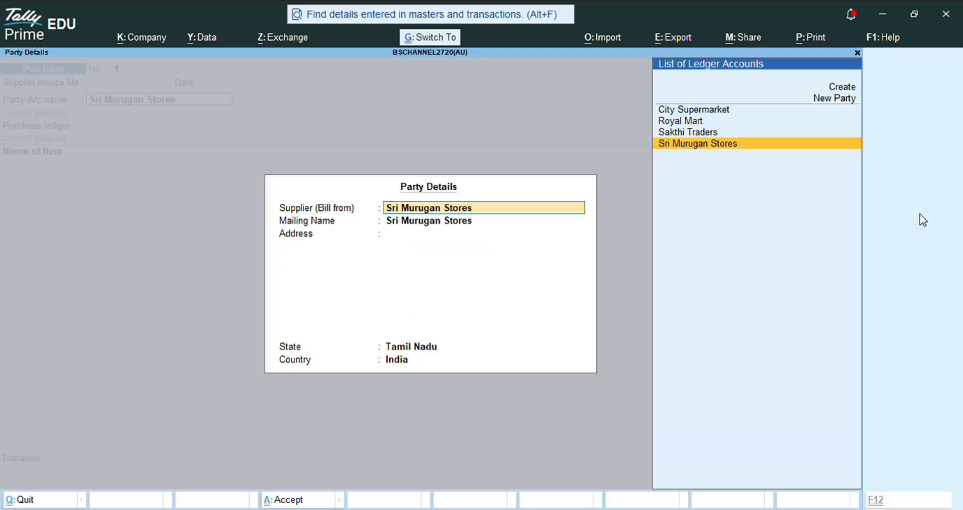
key(ctrl+a)
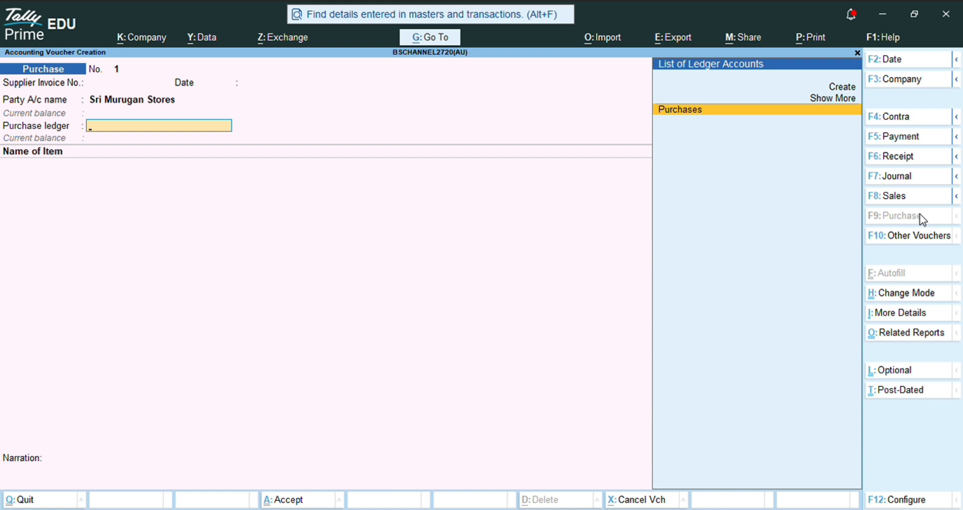
key(Return)
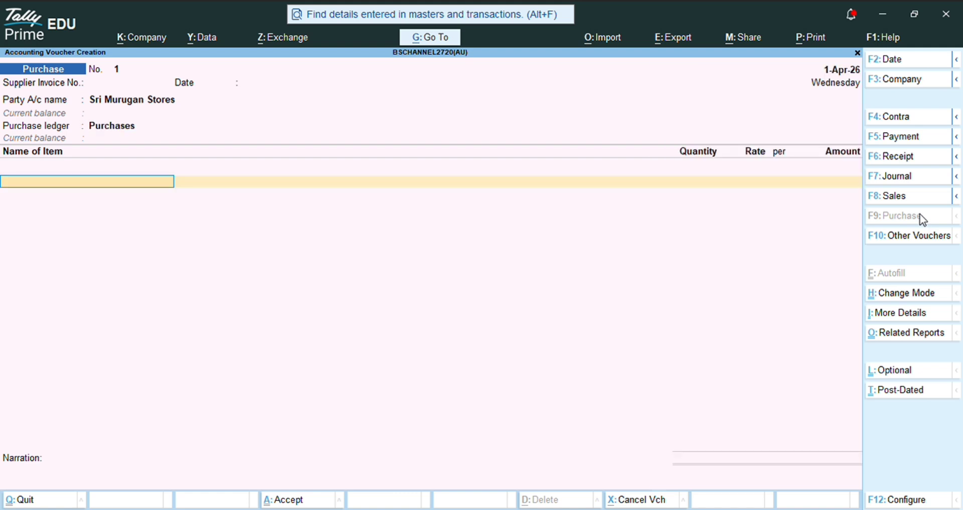
Step: Add 50 kg of Toor Dal to the purchase voucher, accepting the default rate of 120.00 per kg
text(To)
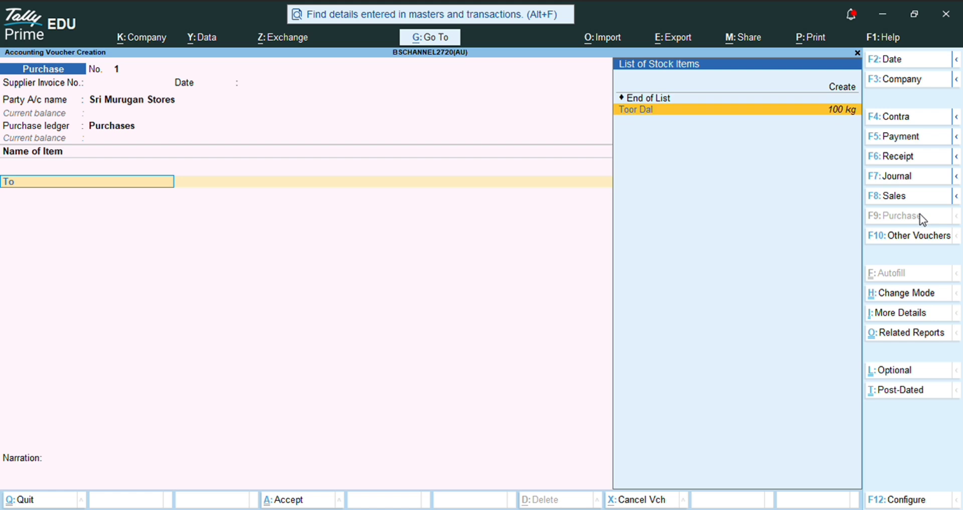
key(Return)
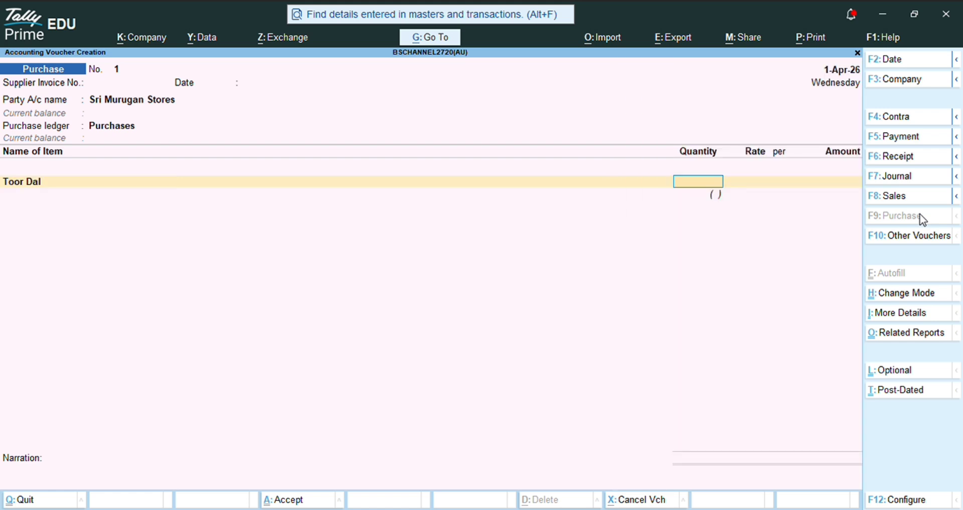
text(50)
key(Return)
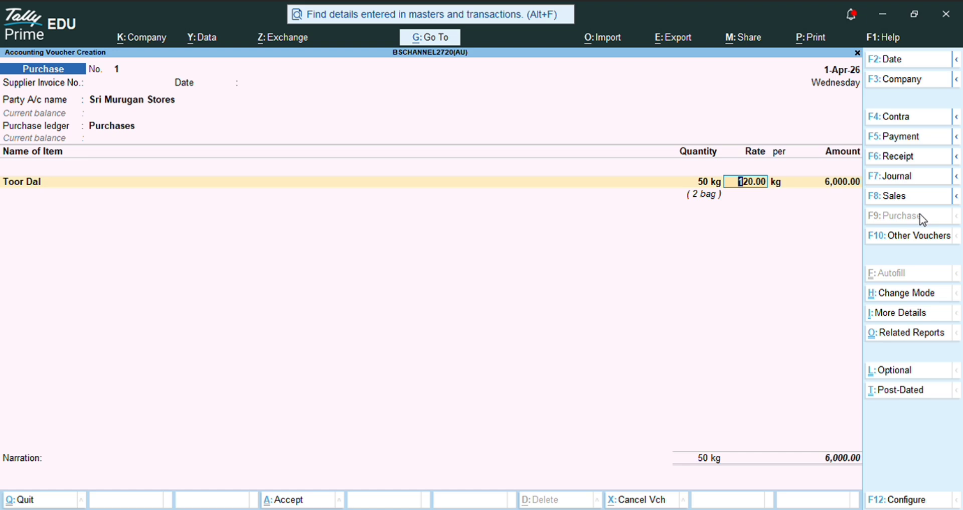
key(Return)
key(BackSpace)
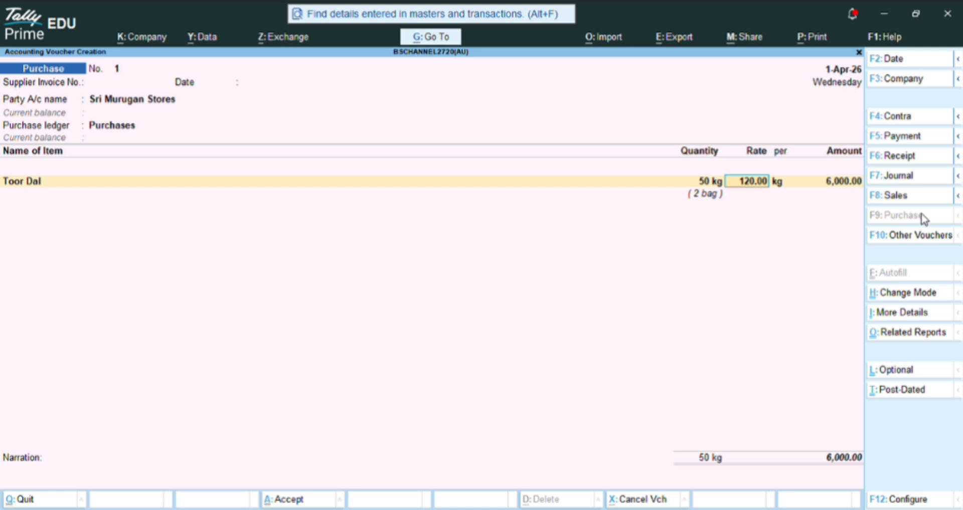
key(Return)
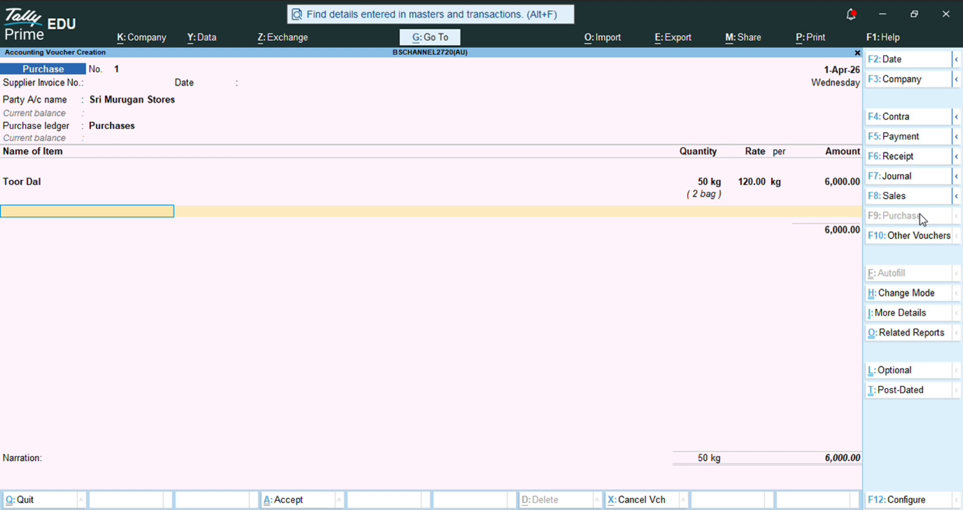
Step: Add 100 kg of Salt as the second item, accepting the default rate of 25.00 per kg
text(Sal)
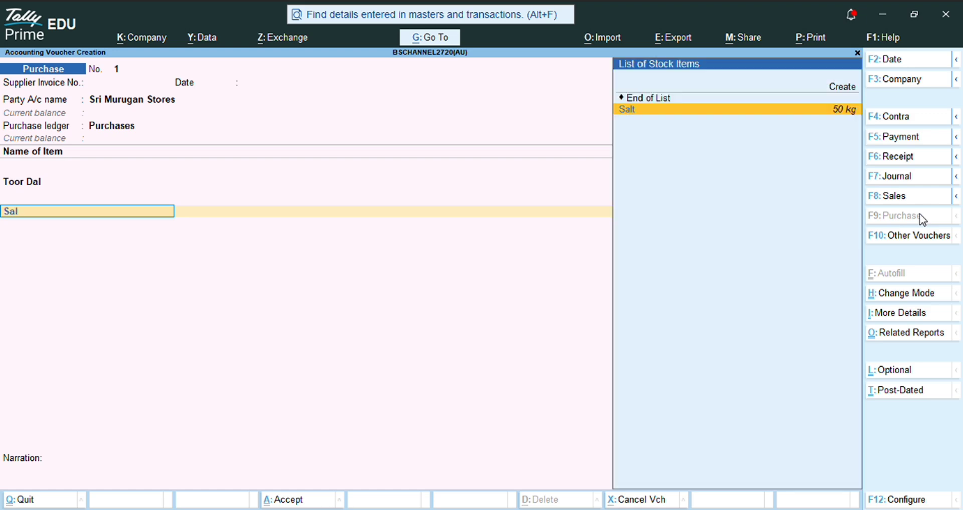
key(Return)
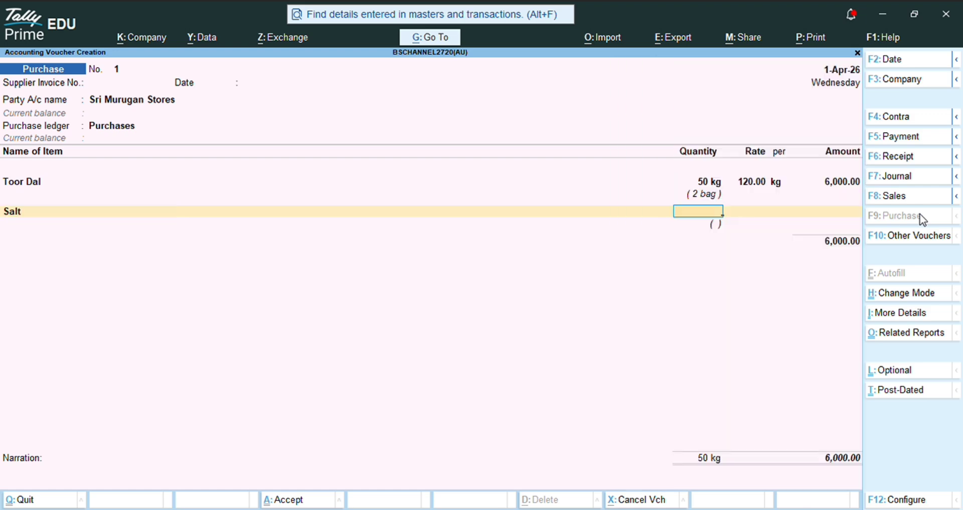
text(100)
key(Return)
key(Return)
key(Return)
key(Return)
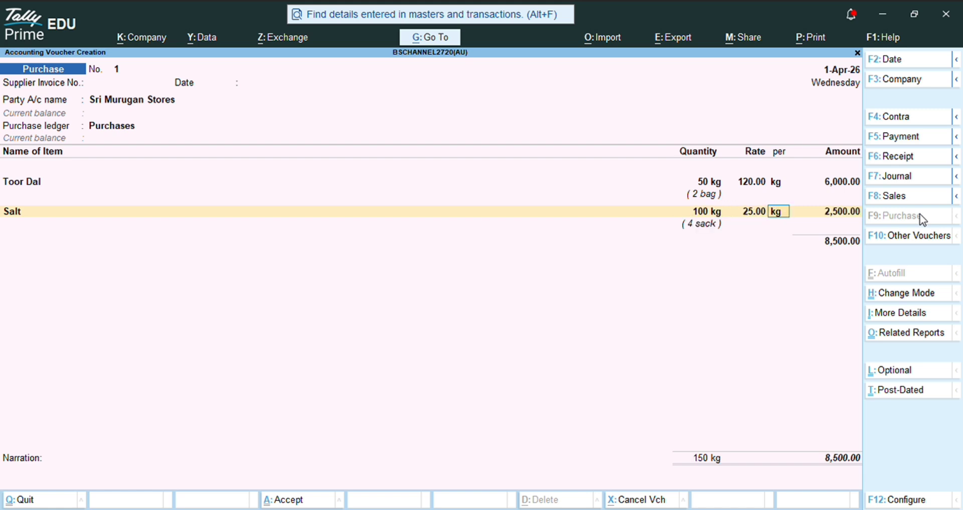
Step: Add 20 lit of Cooking Oil at the default rate of 180.00 per lit and save the purchase voucher
text(c)
key(Return)
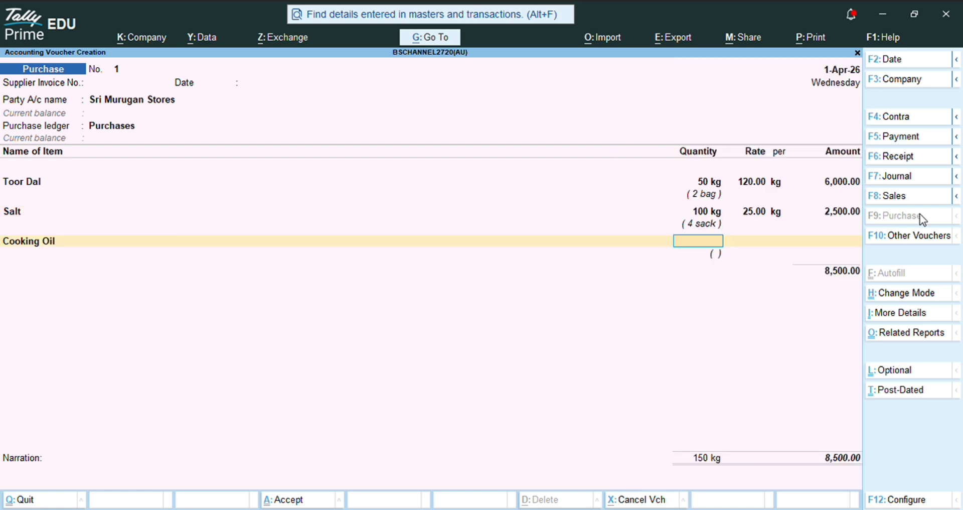
text(20)
key(Return)
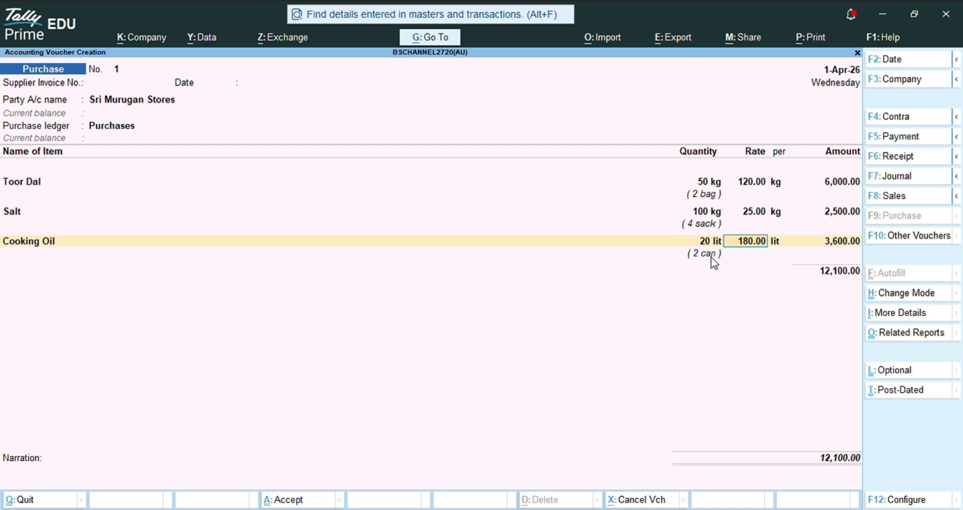
key(Return)
key(Return)
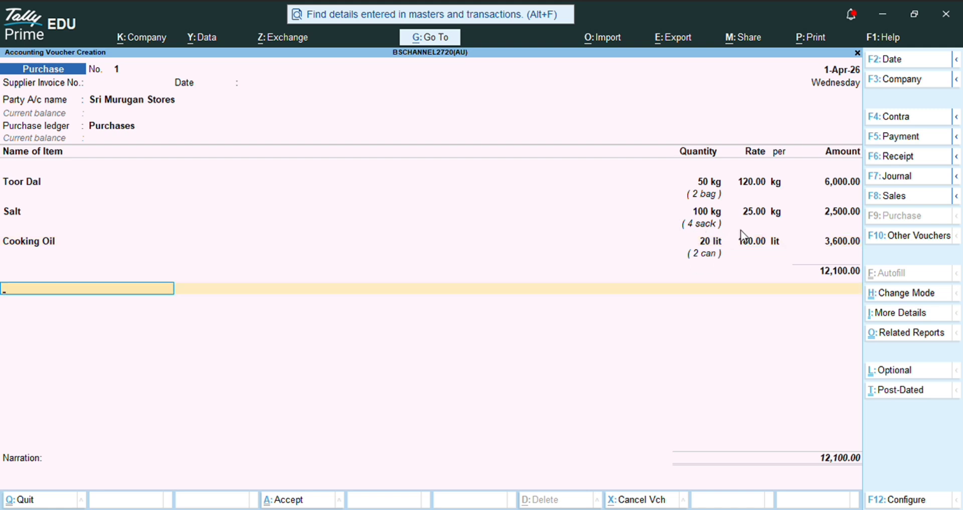
key(ctrl+a)
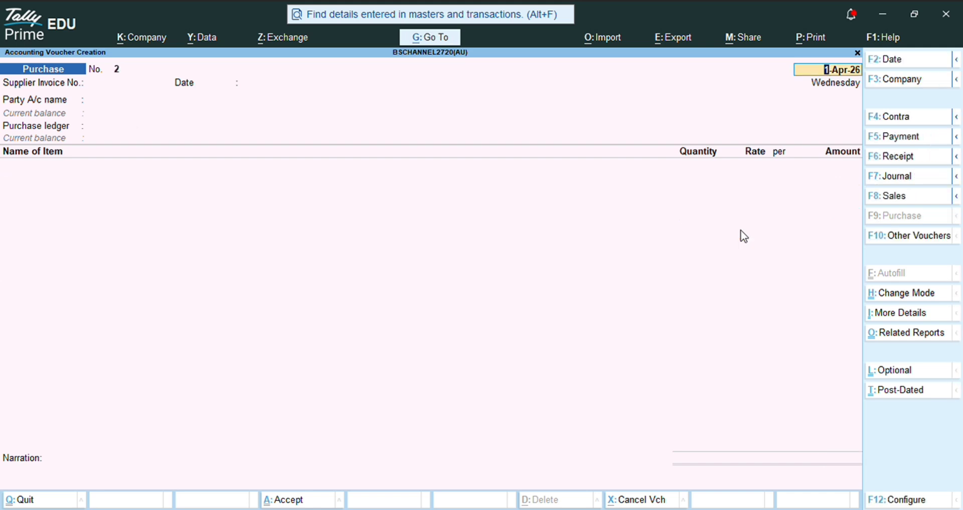
Step: Keep the date 1-Apr-26, leave the supplier invoice number and date blank, and choose Sakthi Traders as the party
key(Return)
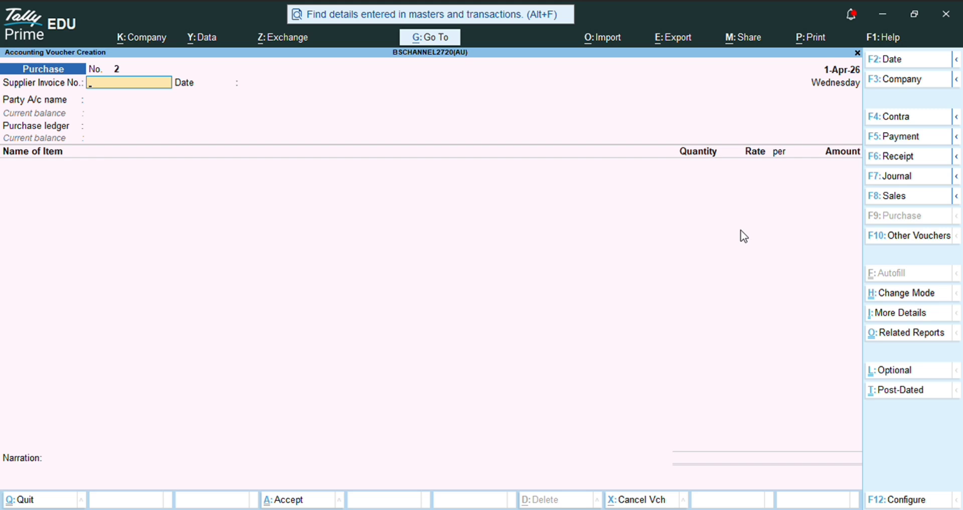
key(Return)
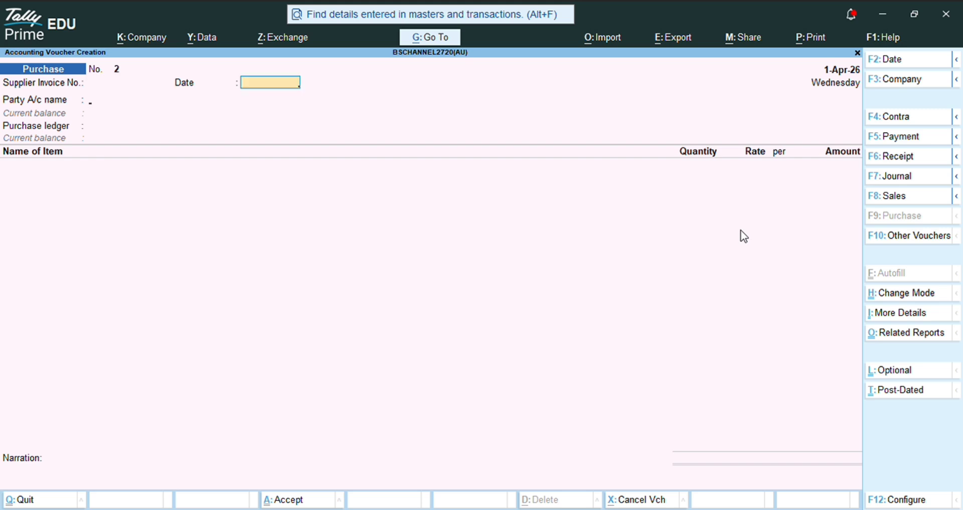
key(Return)
key(Up)
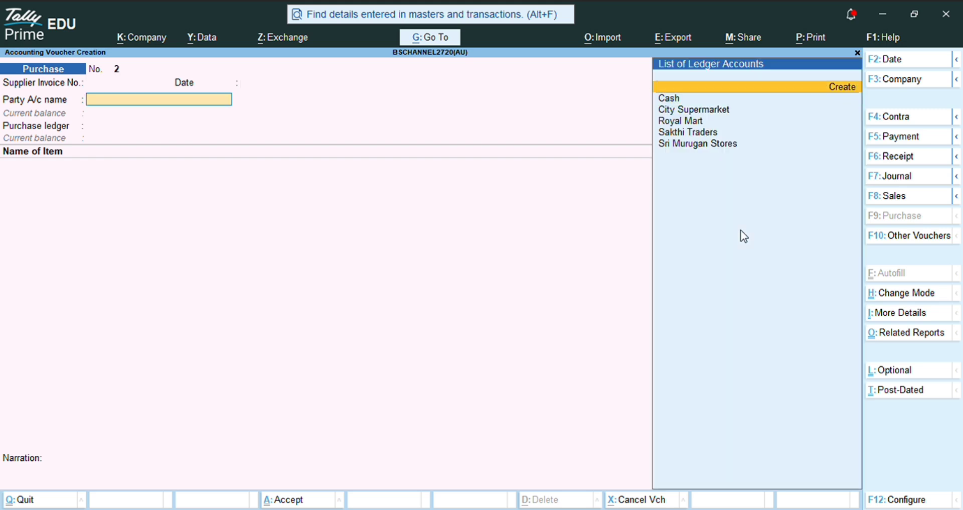
key(Down)
key(Down)
key(Down)
key(Down)
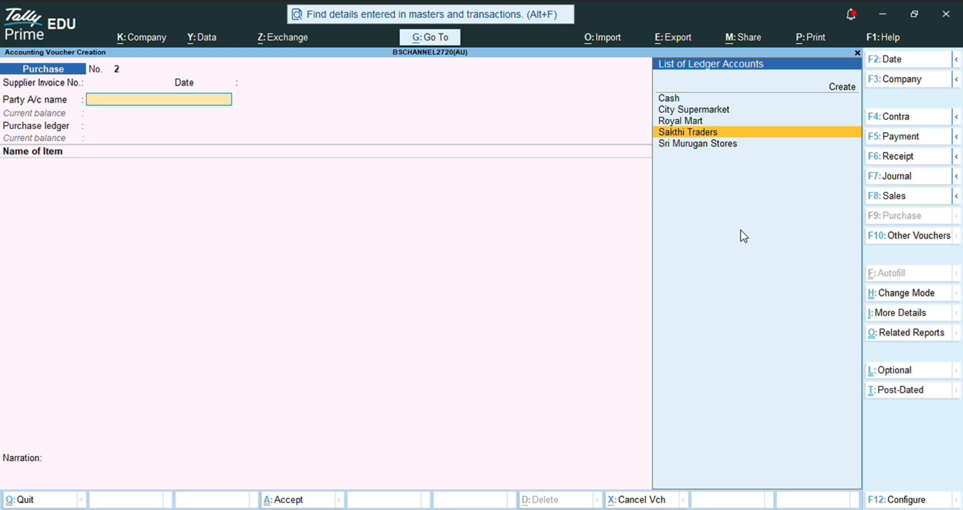
key(Return)
Step: Leave the receipt details blank, accept the default party details, and choose Purchases as the purchase ledger
key(Return)
key(Return)
key(Return)
key(Return)
key(Return)
key(Return)
key(Return)
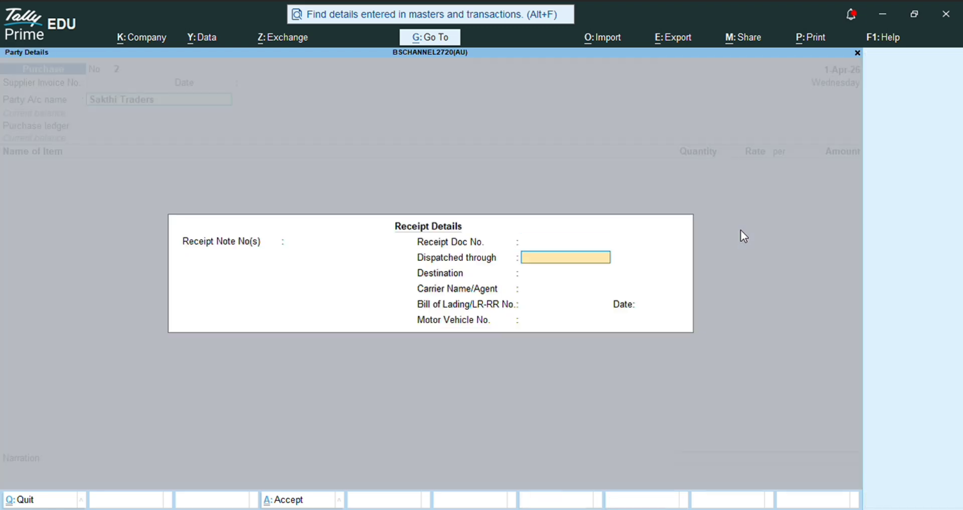
key(Return)
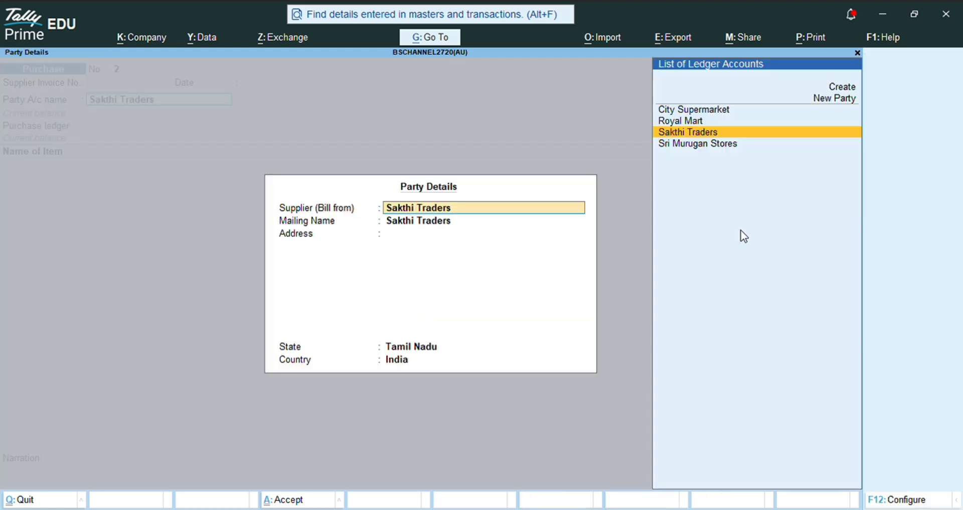
key(ctrl+a)
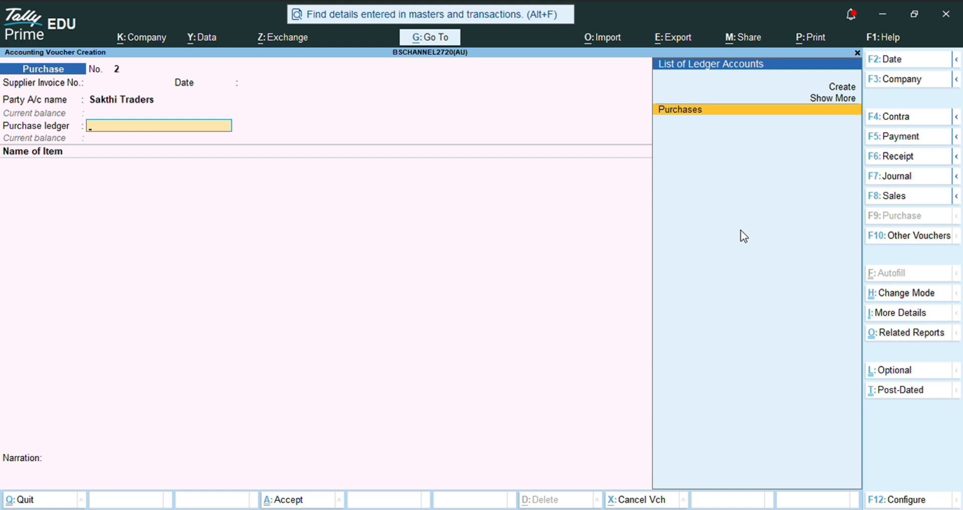
key(Return)
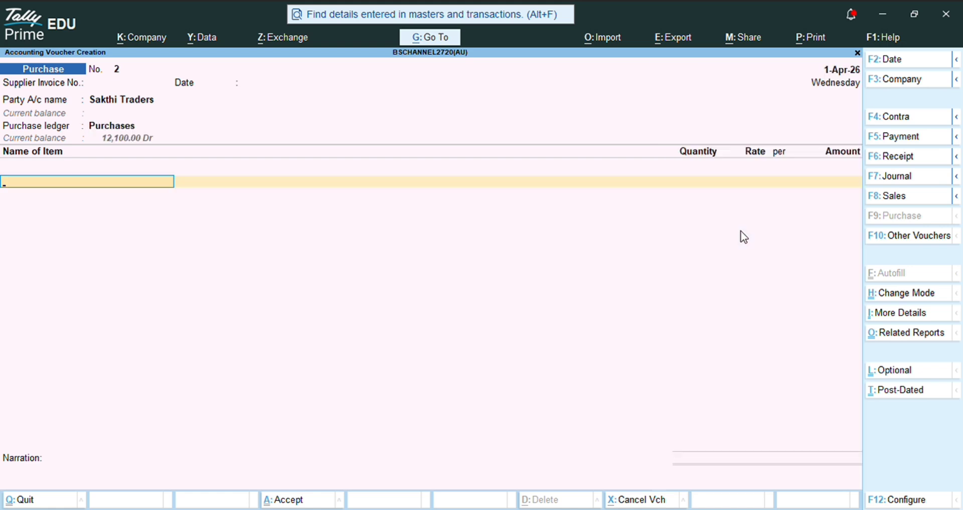
Step: Add 30 kg of Tea Power to the Sakthi Traders purchase, accepting the default rate of 450.00 per kg
text(T)
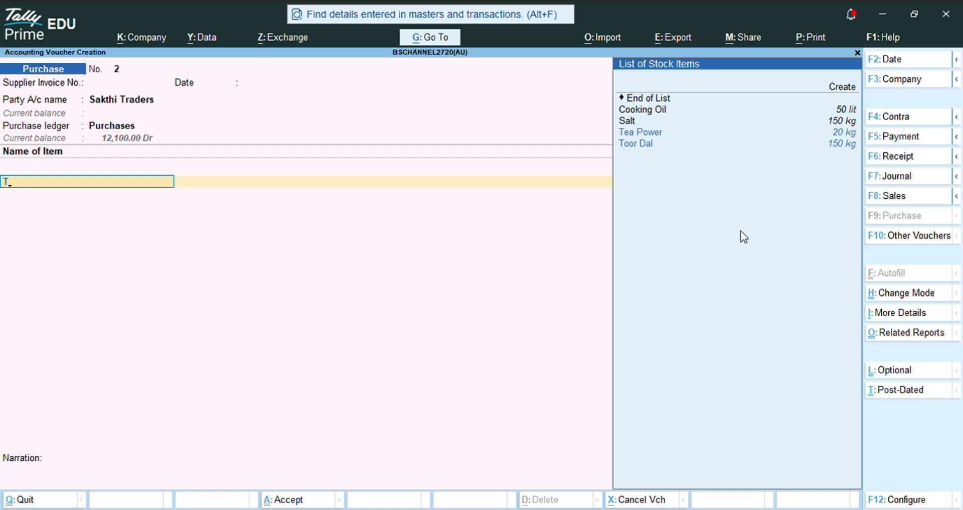
text(e)
key(Return)
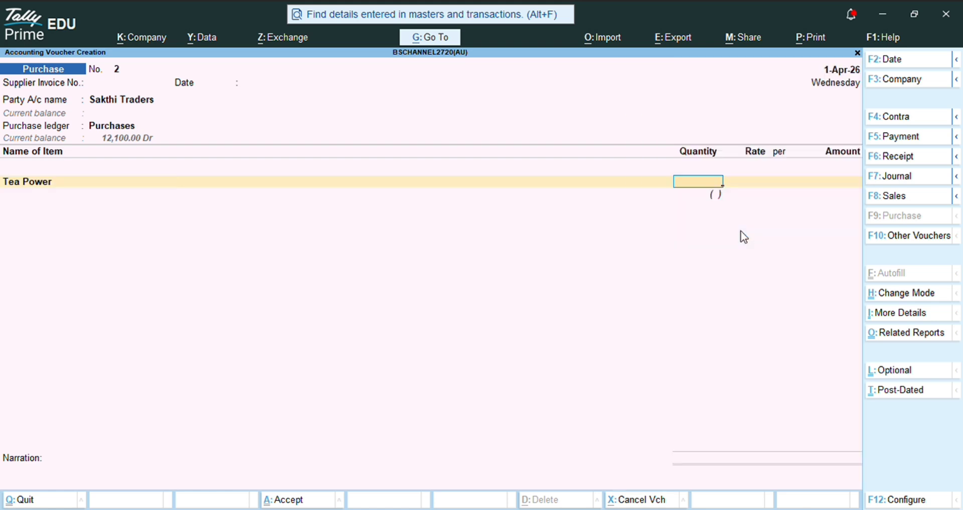
text(30)
key(Return)
key(Return)
key(Return)
Step: Add 40 lit of Cooking Oil as the second item, accepting the default rate of 180.00 per lit
text(C)
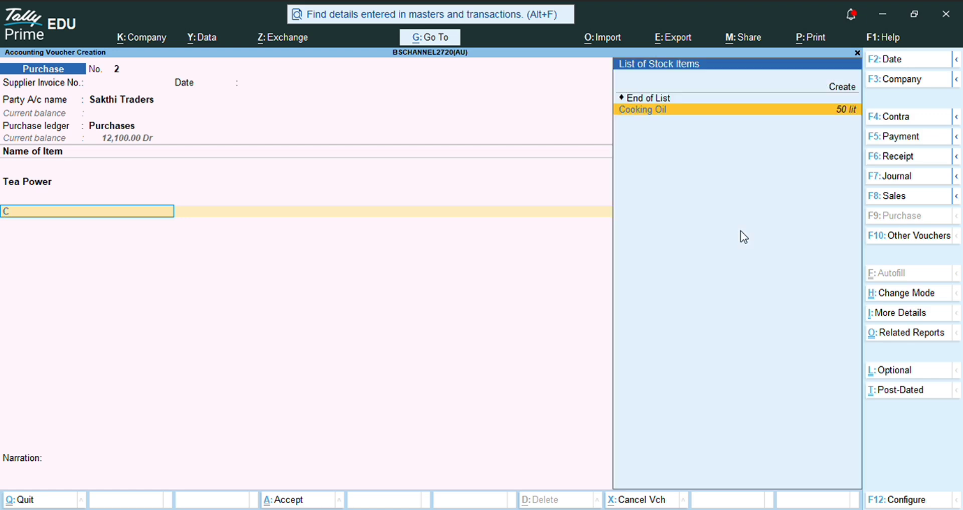
key(Return)
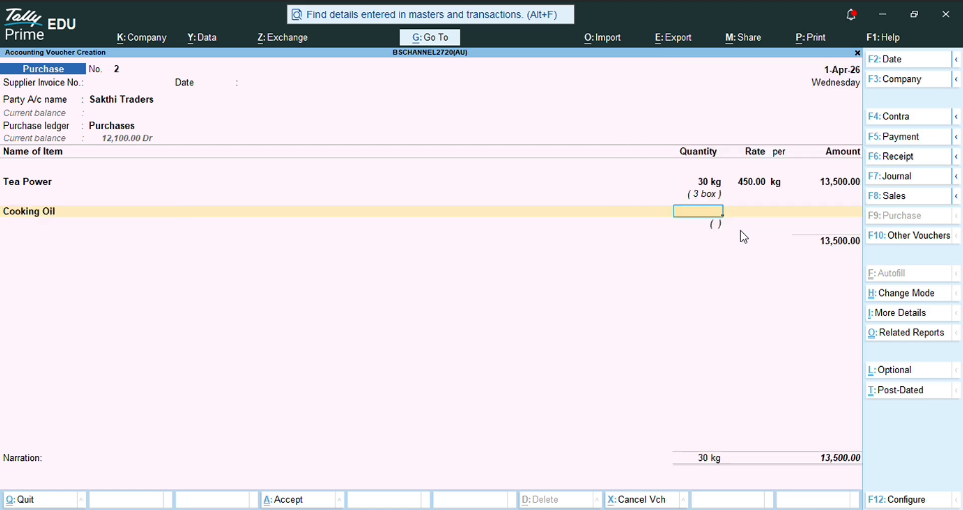
text(40)
key(Return)
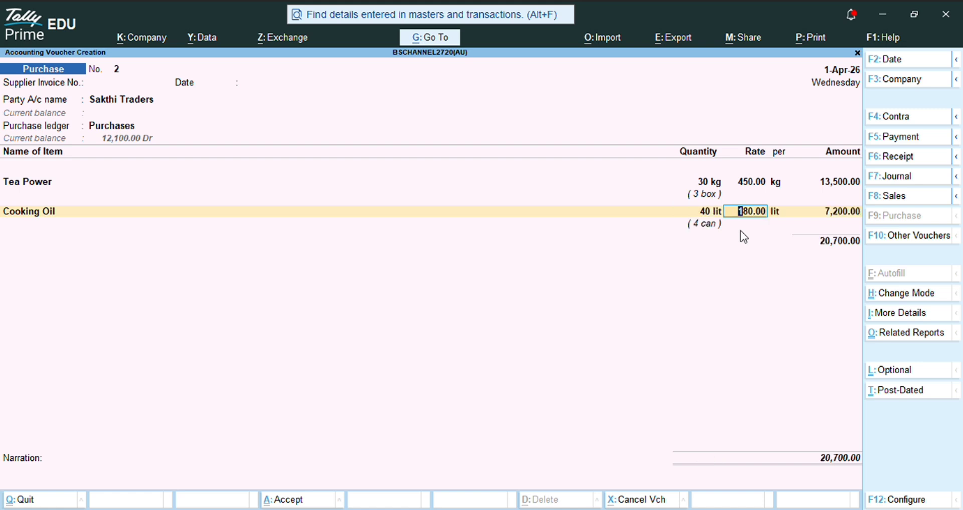
key(Return)
key(Return)
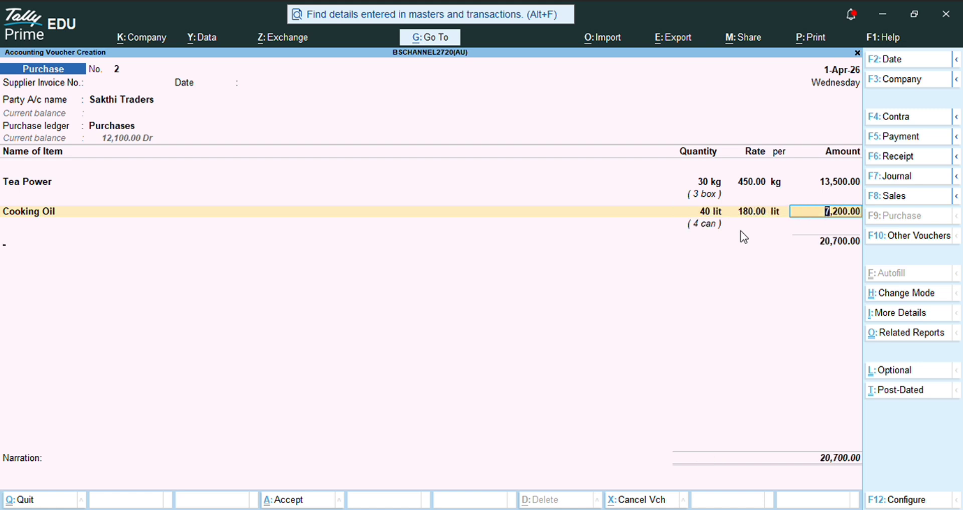
key(Return)
Step: Add 50 kg of Salt at the default rate and save the Sakthi Traders purchase voucher
text(Sa)
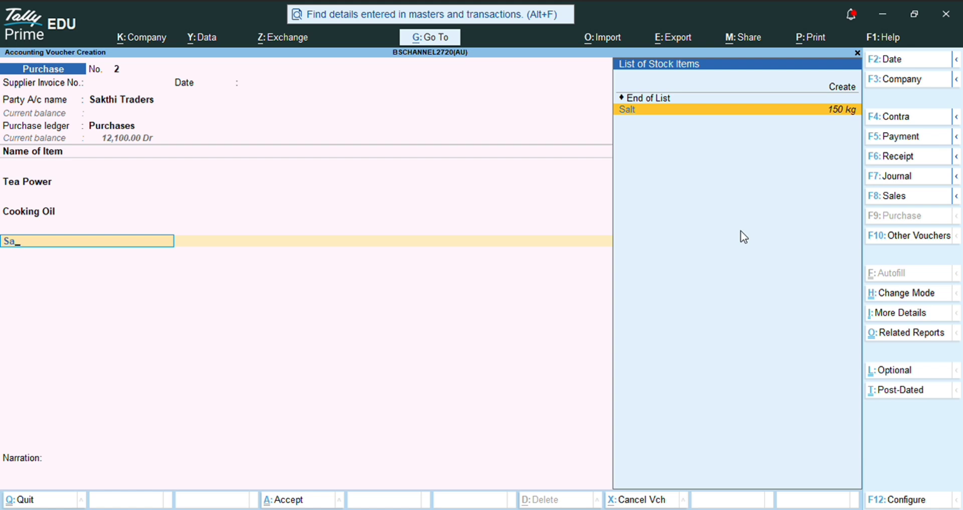
key(Return)
text(50)
key(Return)
key(Return)
key(Return)
key(Return)
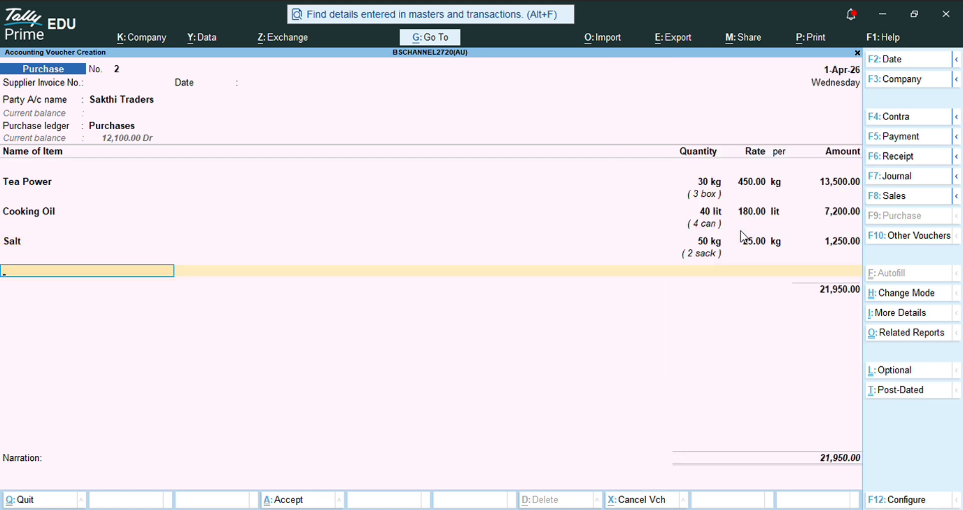
key(ctrl+a)
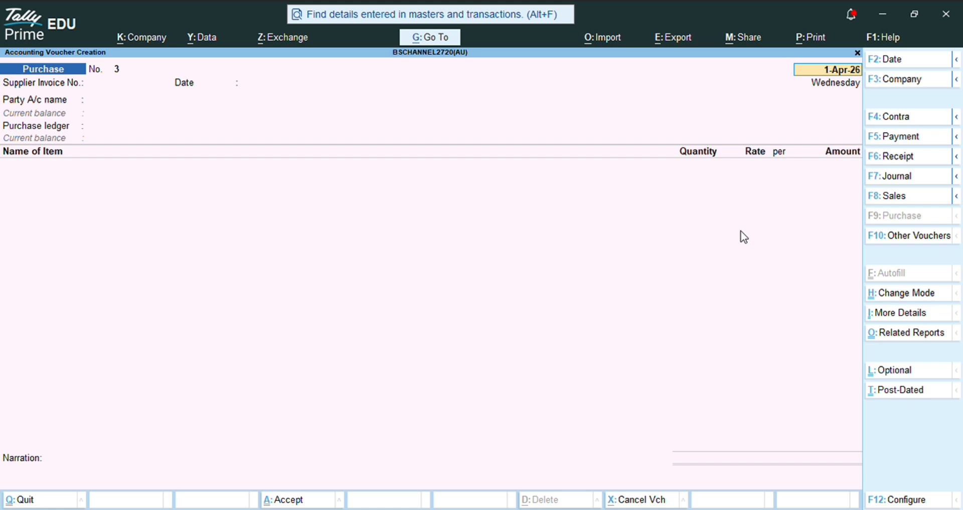
Step: Switch to a Sales voucher, choose City Supermarket as party with default dispatch and party details, and select Sales as the sales ledger
click(905, 195)
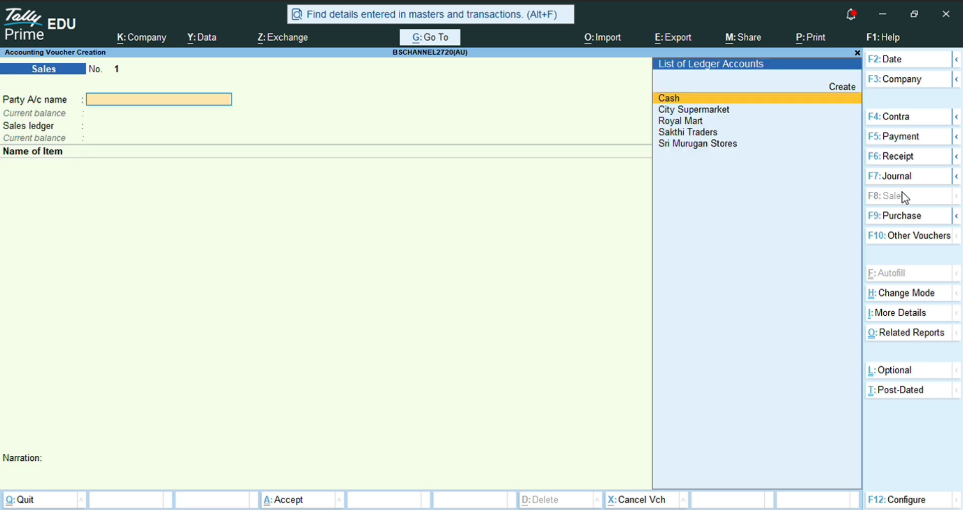
key(Down)
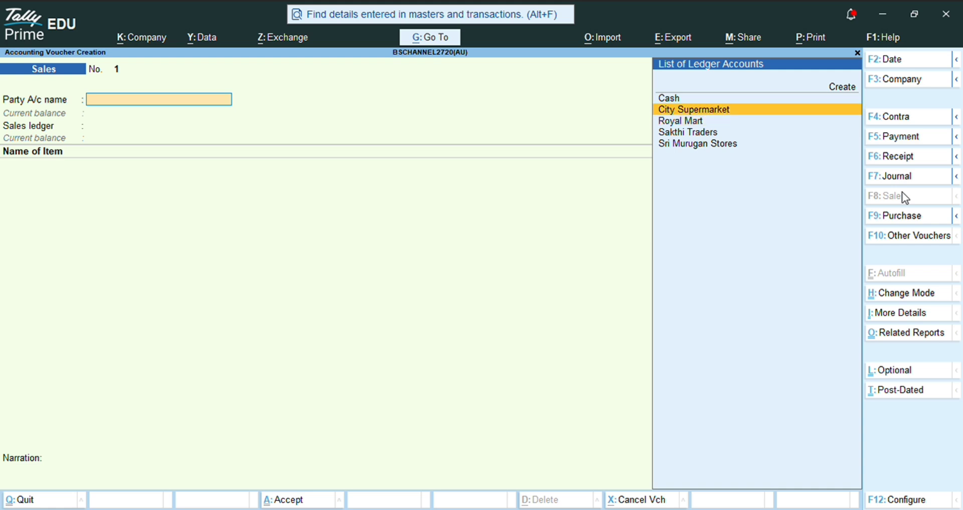
key(Return)
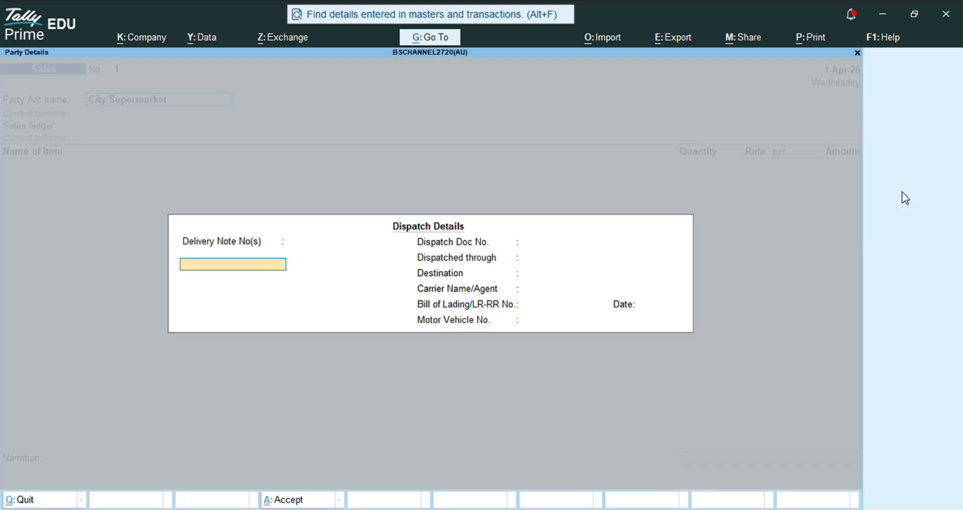
key(ctrl+a)
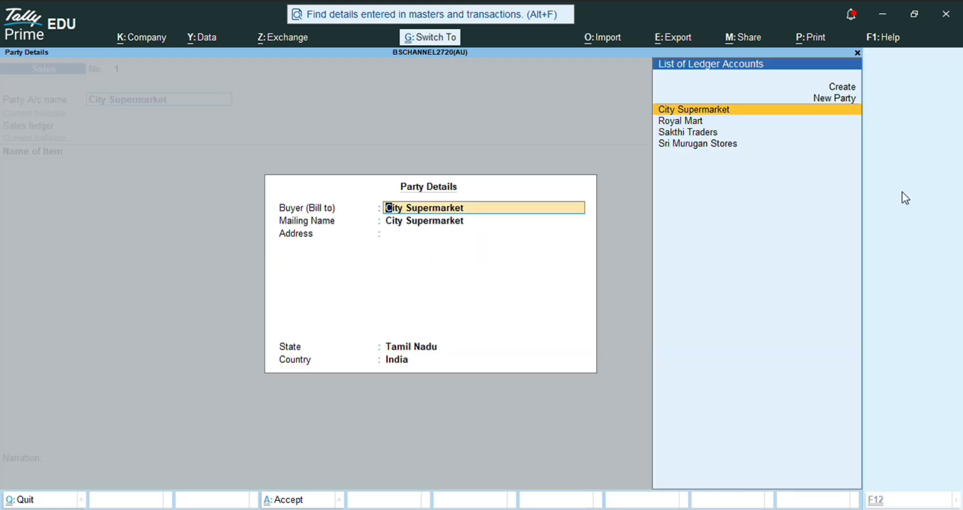
key(ctrl+a)
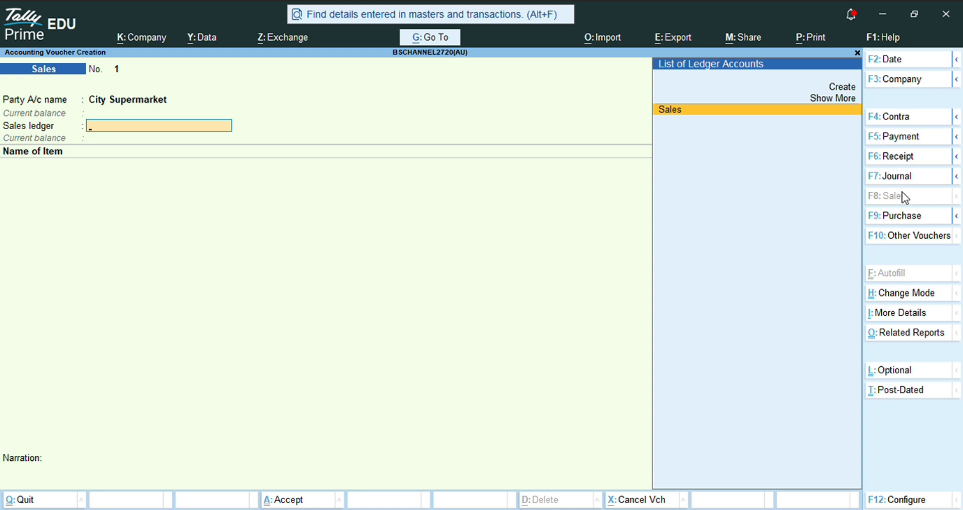
key(Return)
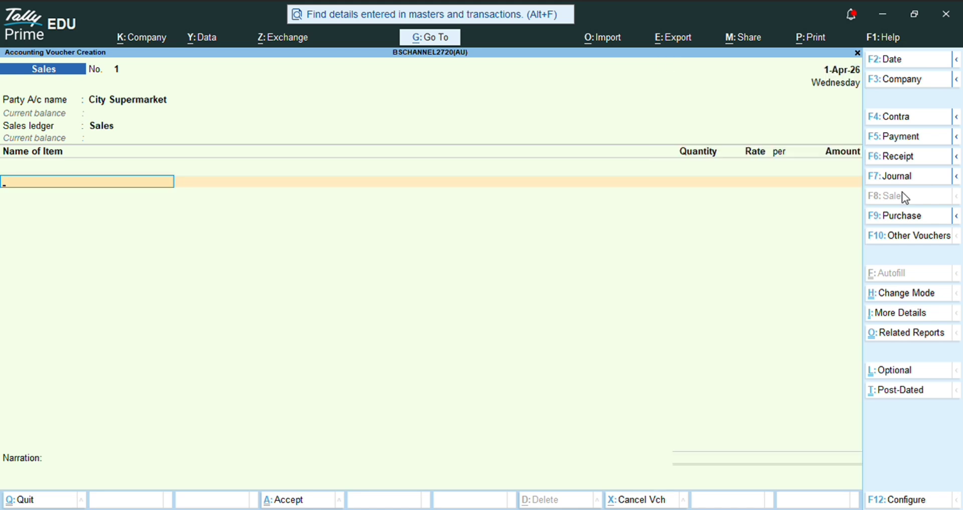
Step: Add 60 kg of Toor Dal at a rate of 150 per kg to the City Supermarket sales voucher
text(to)
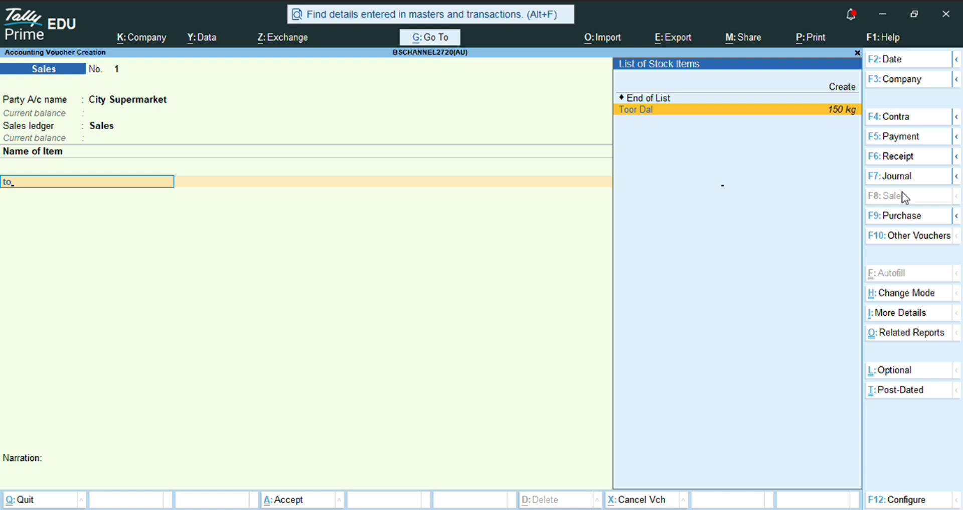
key(Return)
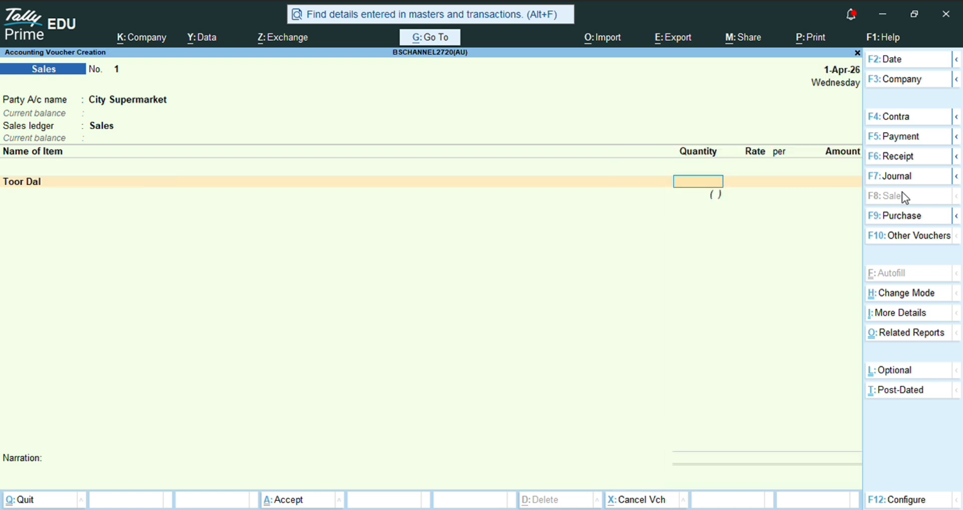
text(60)
key(Return)
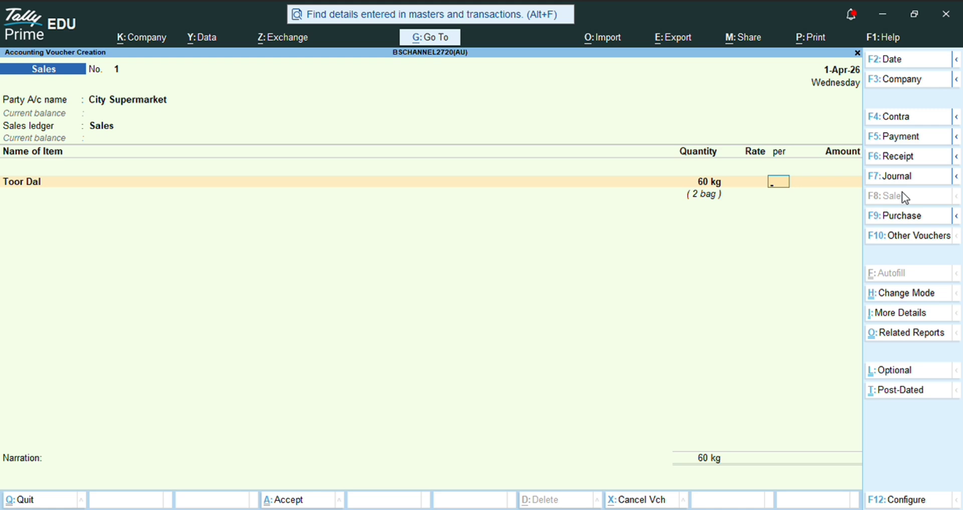
text(150)
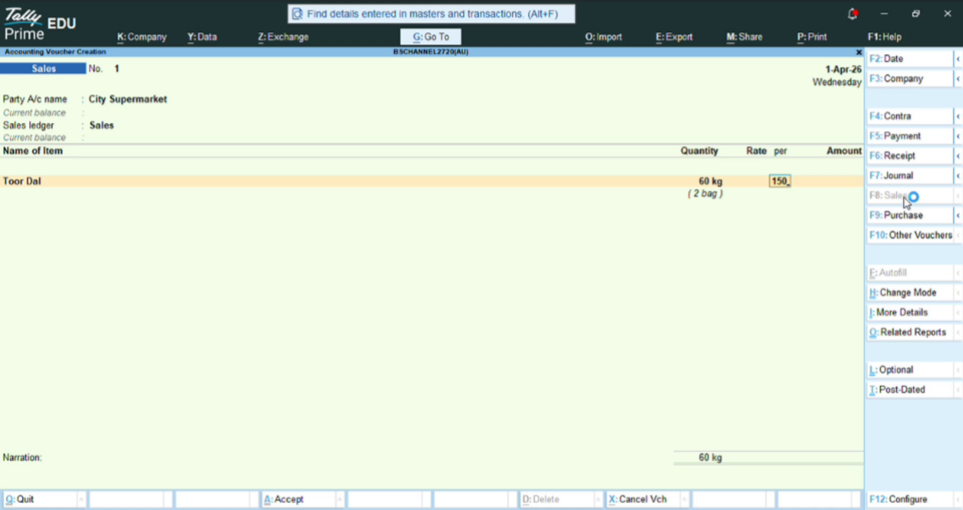
key(Return)
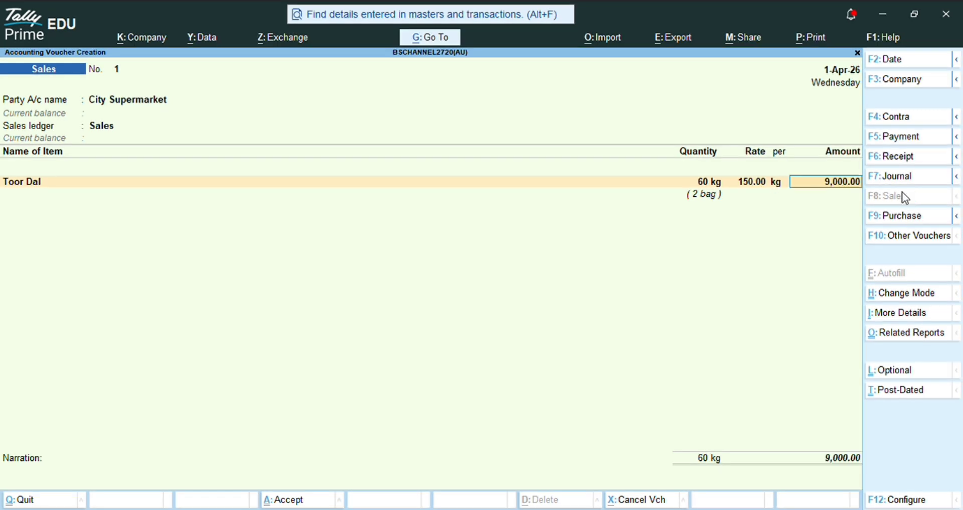
key(Return)
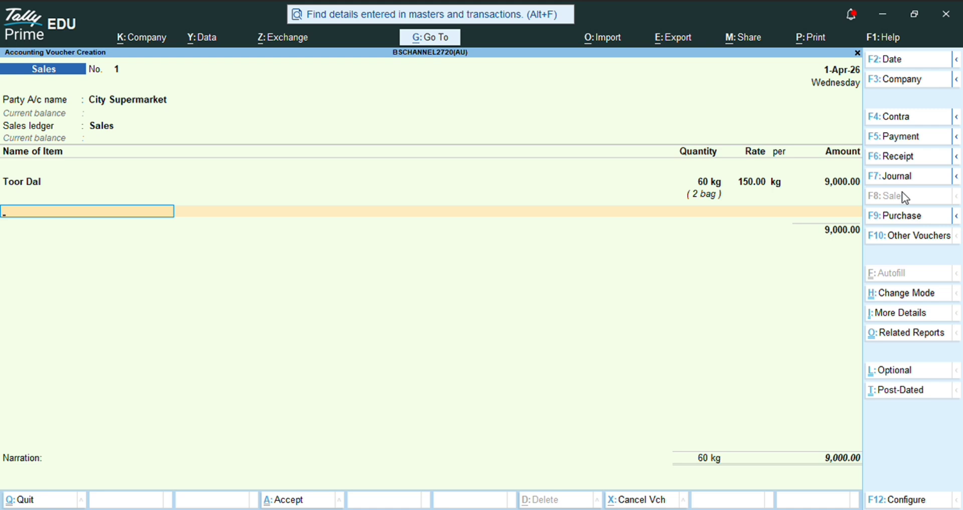
Step: Add 30 lit of Cooking Oil at a rate of 220 per lit as the second sales item
text(Co)
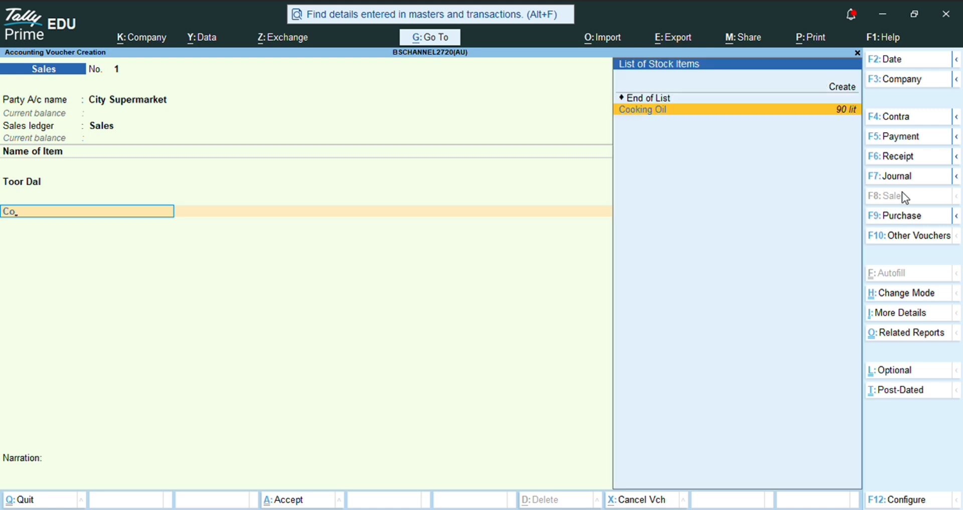
key(Return)
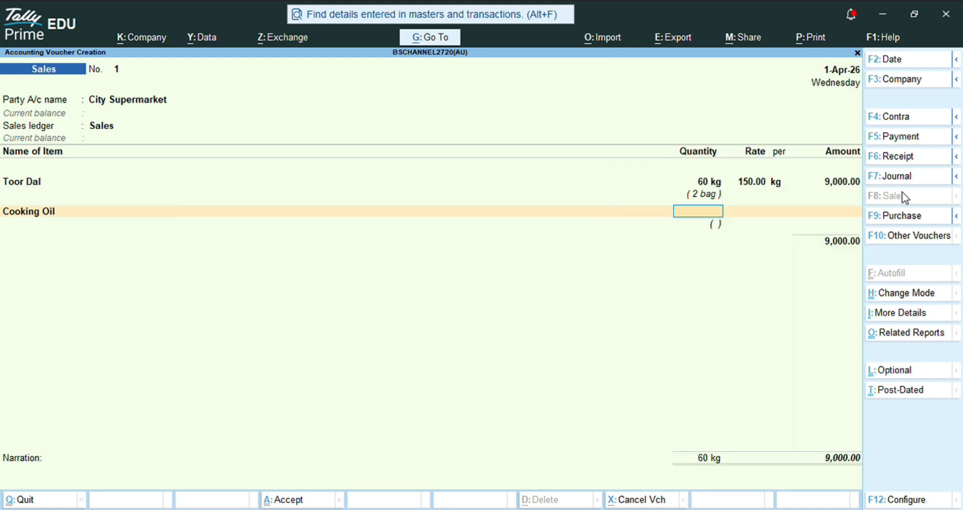
text(30)
key(Return)
text(220)
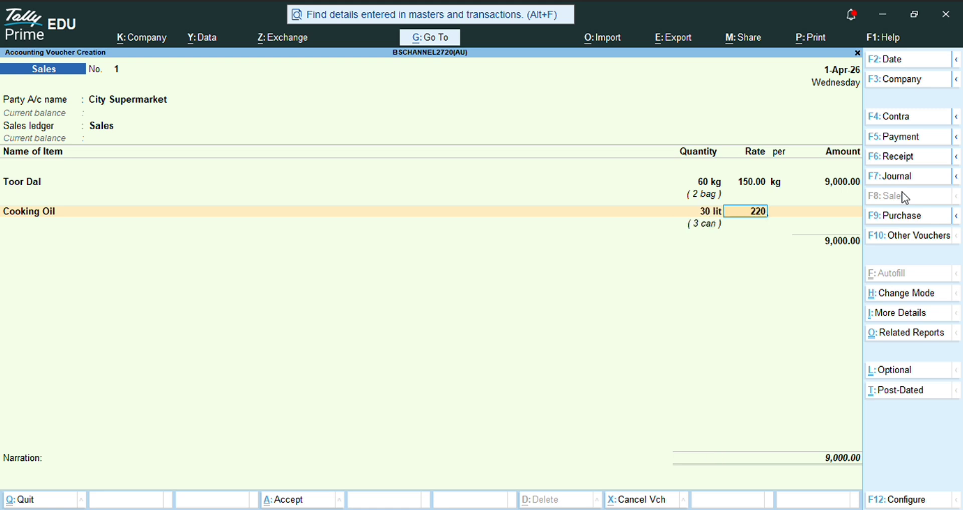
key(Return)
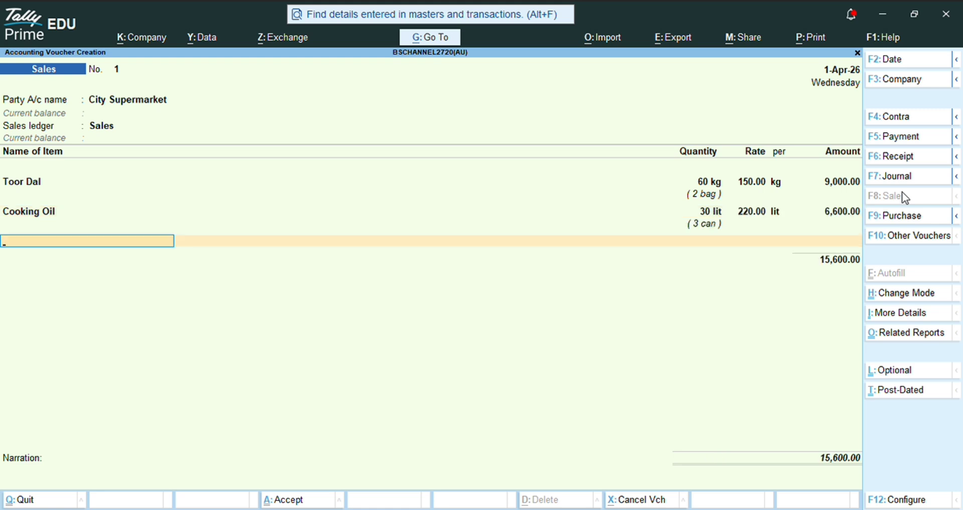
Step: Add 10 kg of Tea Power at a rate of 550 per kg and save the City Supermarket sales voucher
text(Te)
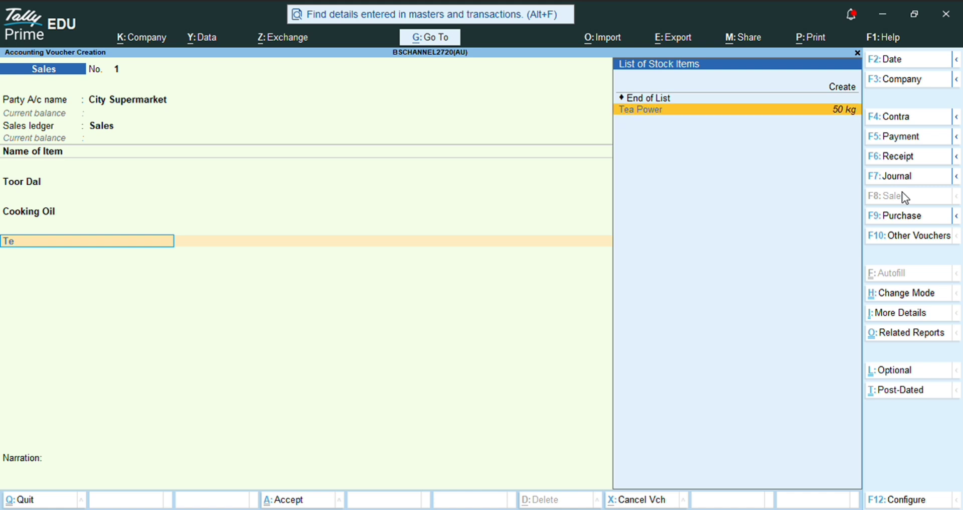
key(Return)
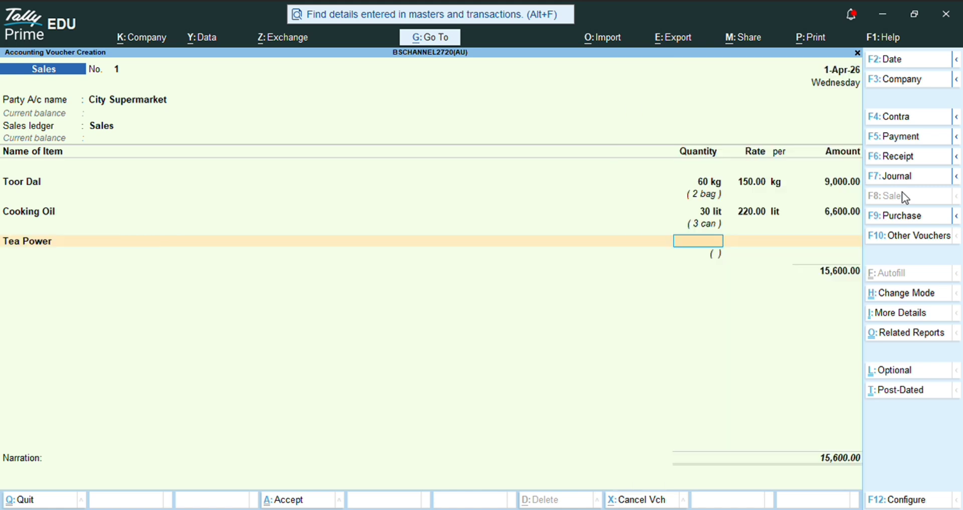
text(10)
key(Return)
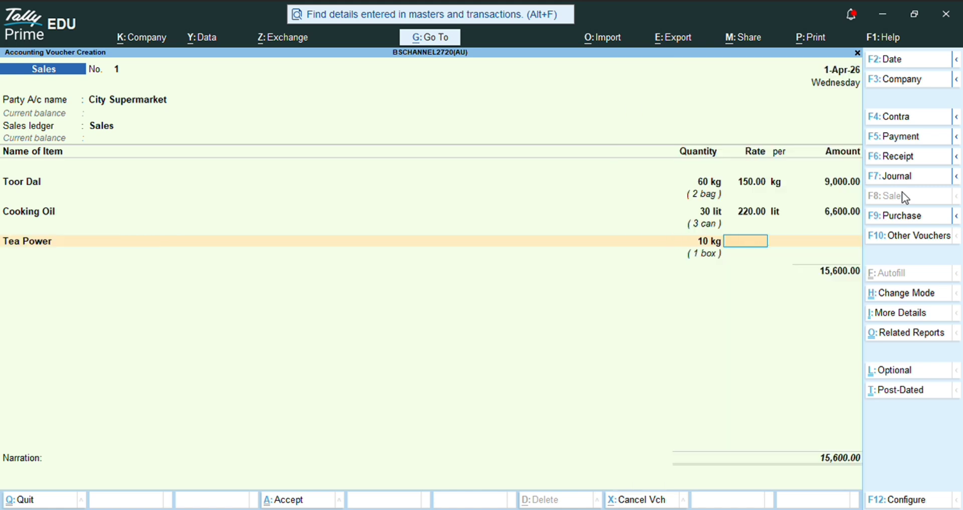
text(550)
key(Return)
key(Return)
key(Return)
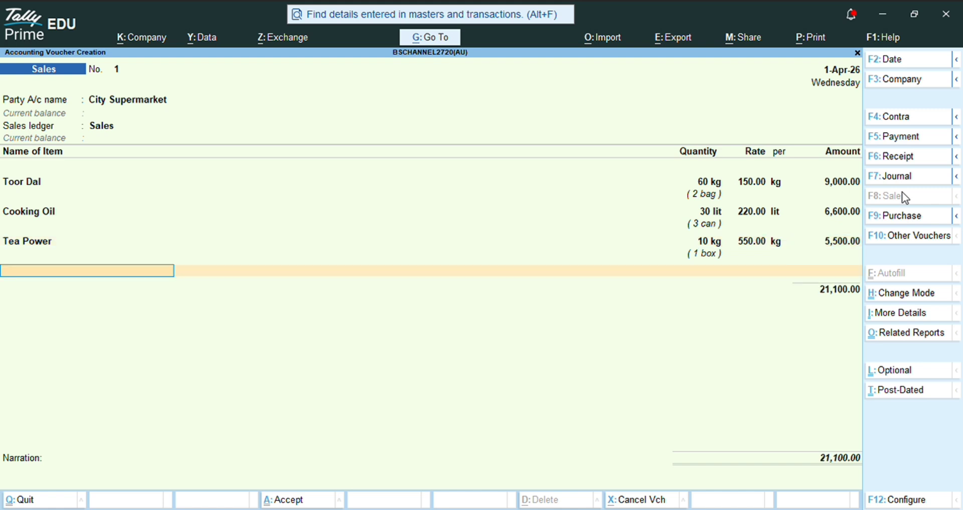
key(ctrl+a)
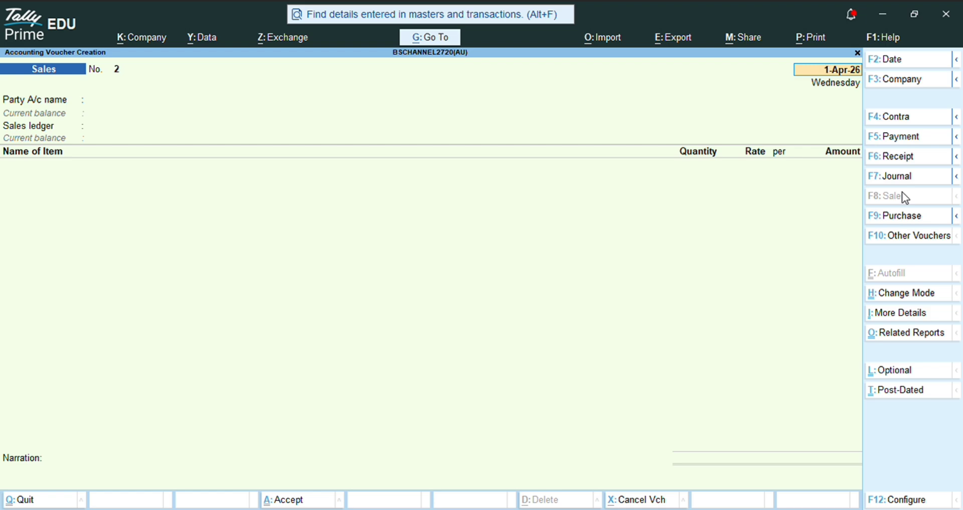
Step: Fill the second sales voucher's header with Royal Mart as party, default dispatch and party details, and Sales as the sales ledger
key(Return)
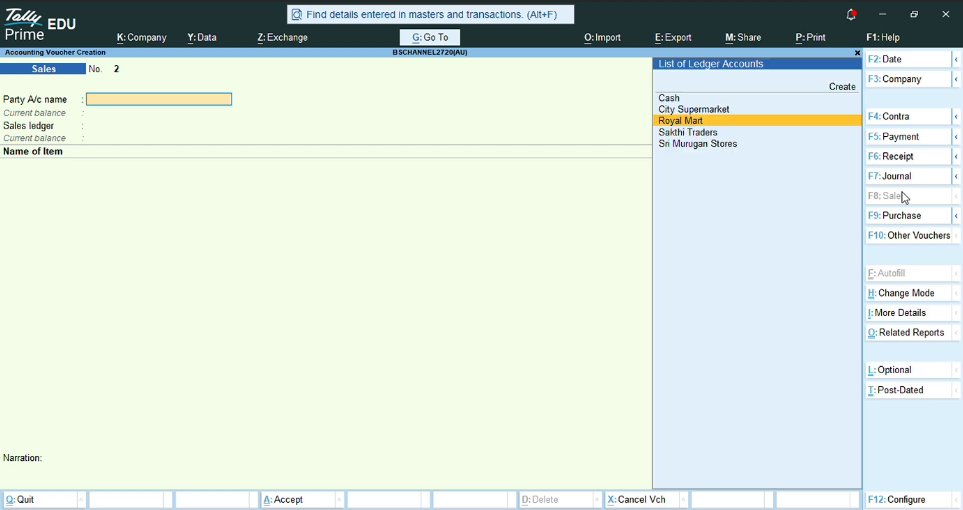
key(Return)
key(ctrl+a)
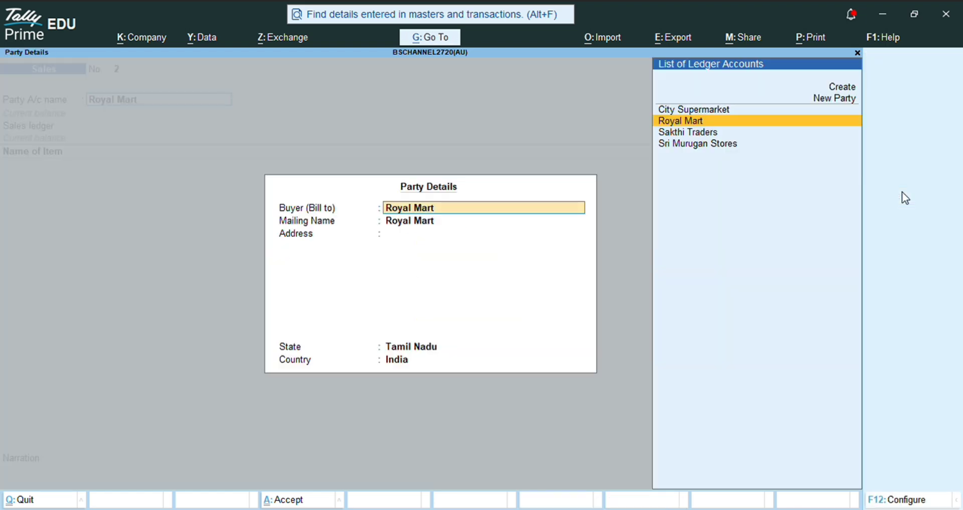
key(ctrl+a)
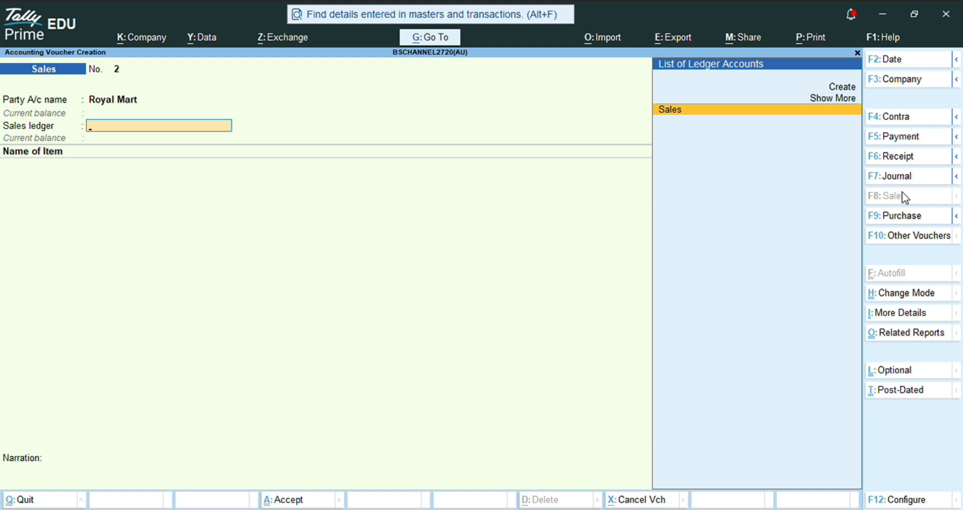
key(Return)
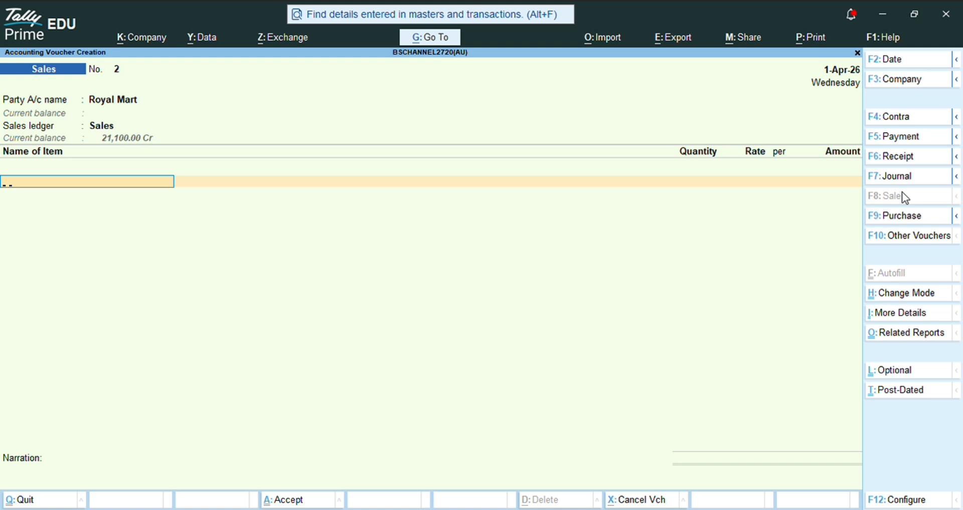
Step: Add 40 kg of Salt at a rate of 35 per kg to the Royal Mart sales voucher
text(sal)
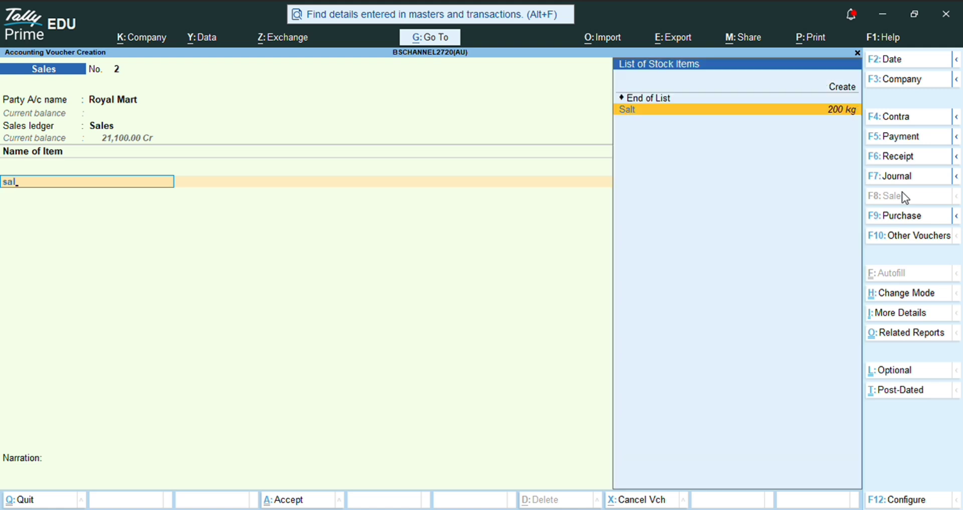
key(Return)
text(40)
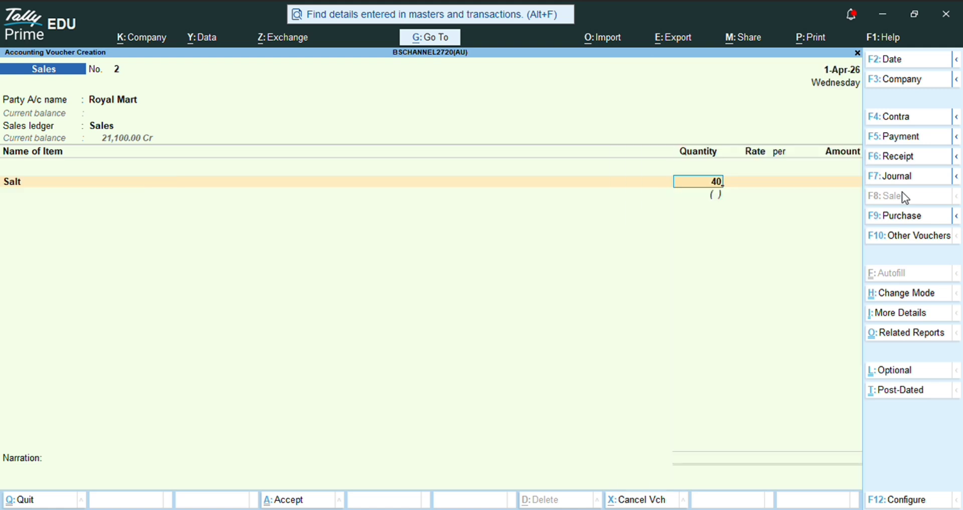
key(Return)
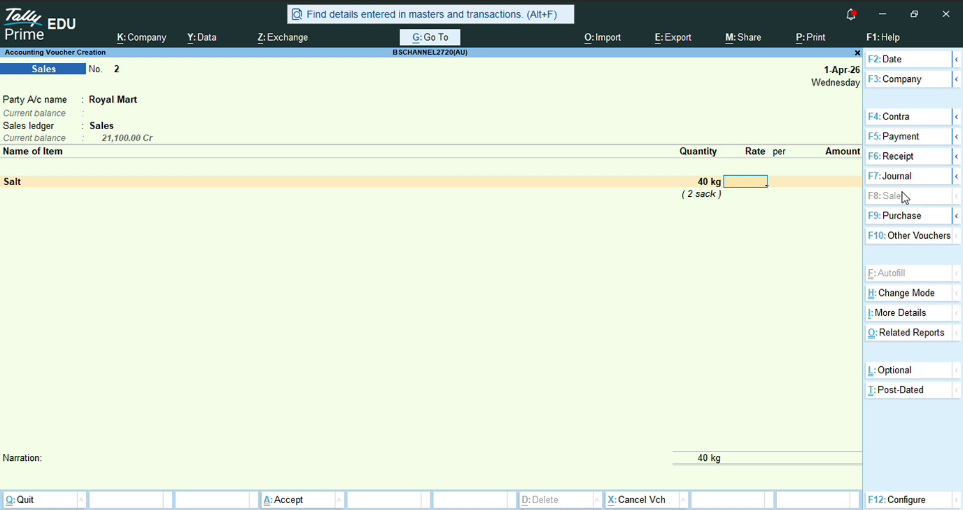
text(35)
key(Return)
key(Return)
key(Return)
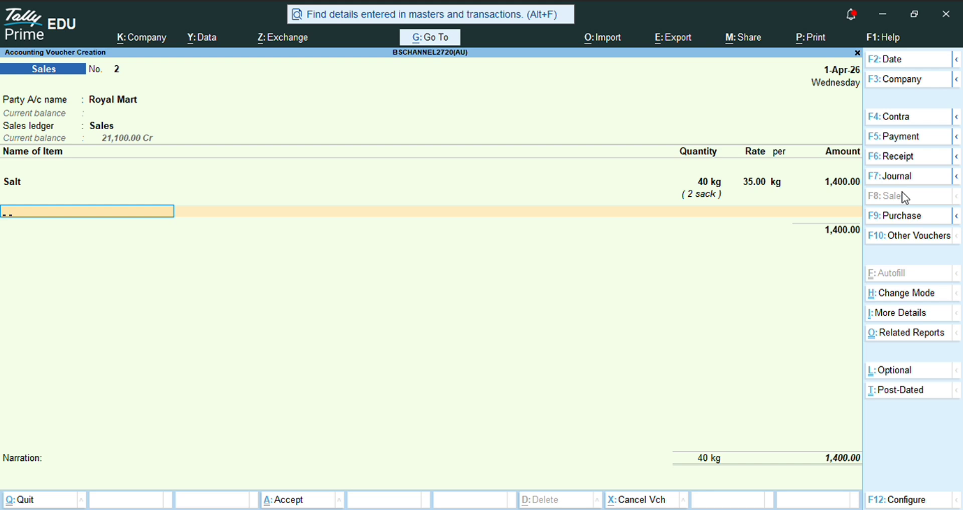
Step: Add 20 lit of Cooking Oil to the Royal Mart sale, accepting the default rate of 220.00 per lit
text(Co)
key(Return)
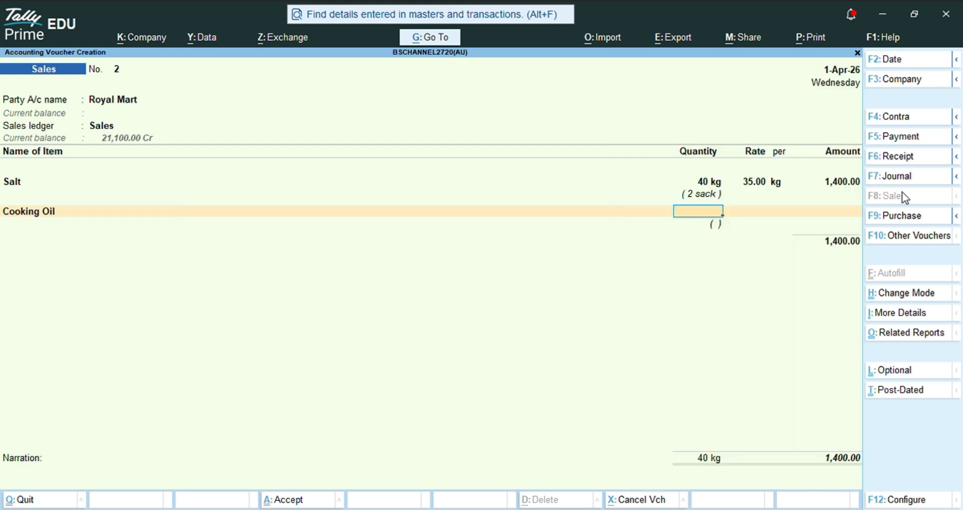
text(20)
key(Return)
key(Return)
key(Return)
key(Return)
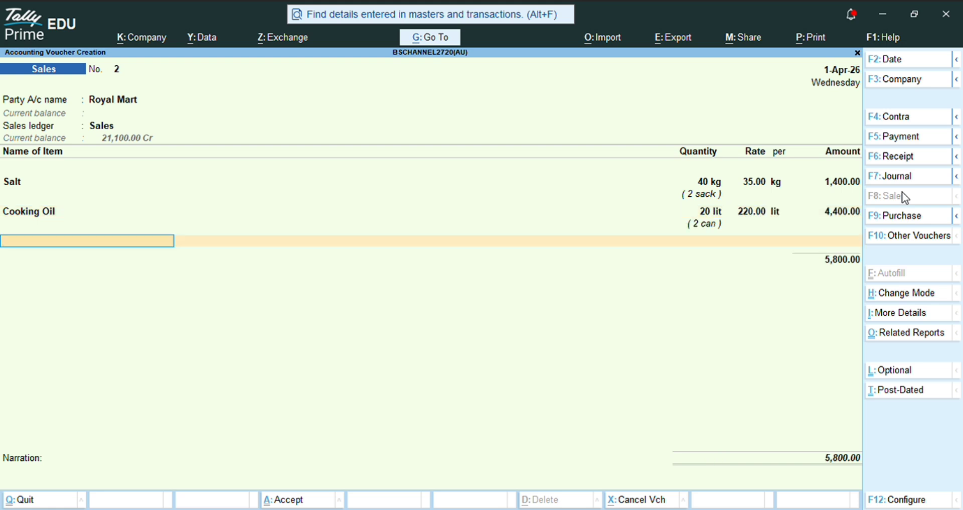
Step: Add 15 kg of Tea Power at the default rate of 550.00 per kg and save the Royal Mart sales voucher
text(Te)
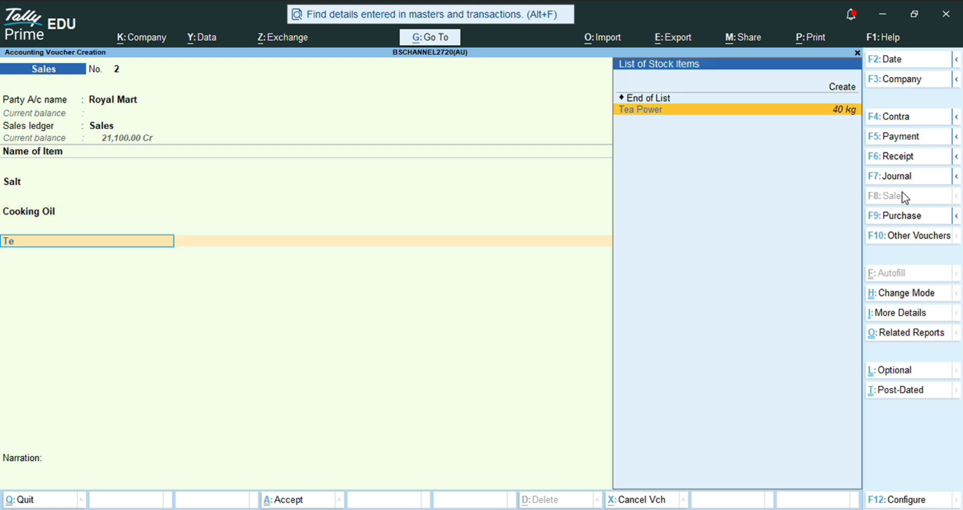
key(Return)
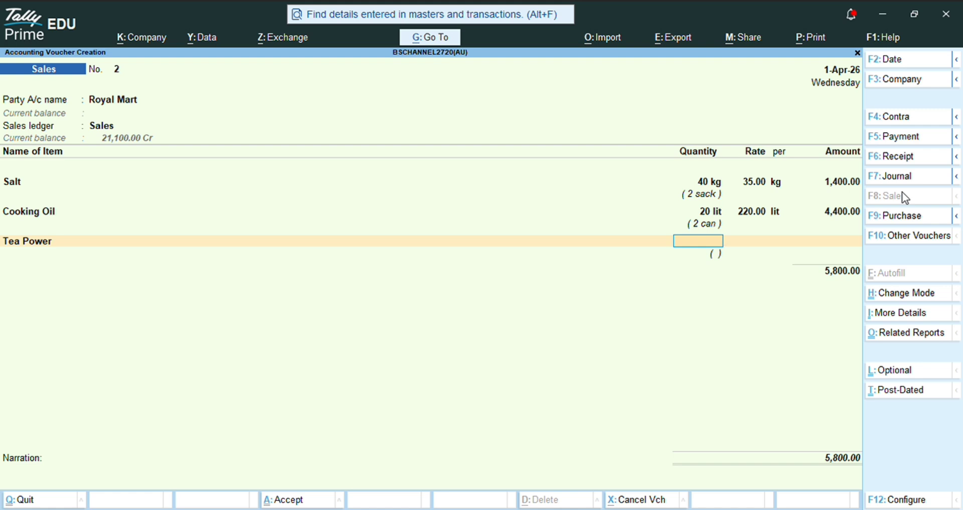
text(15)
key(Return)
key(Return)
key(Return)
key(Return)
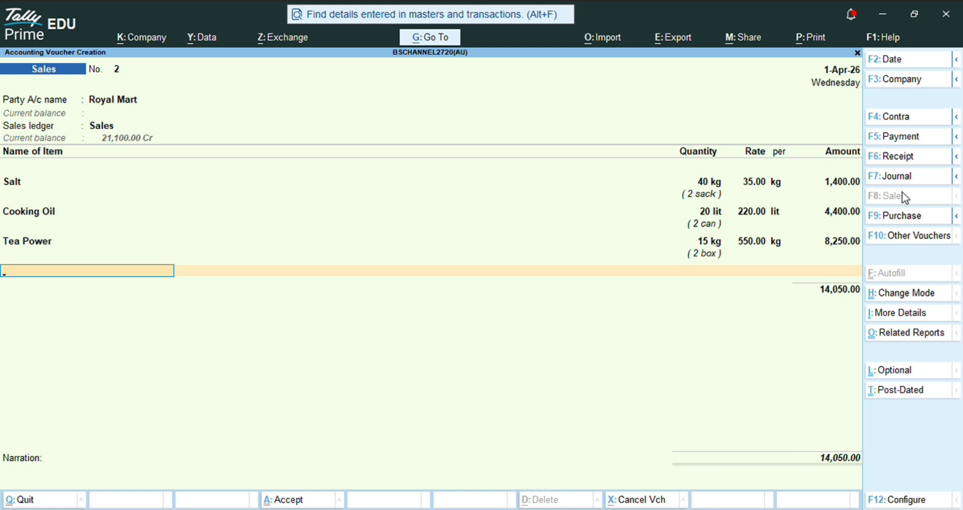
key(ctrl+a)
Step: Switch to a Receipt voucher and credit City Supermarket with 21,100, keeping the default date
key(F6)
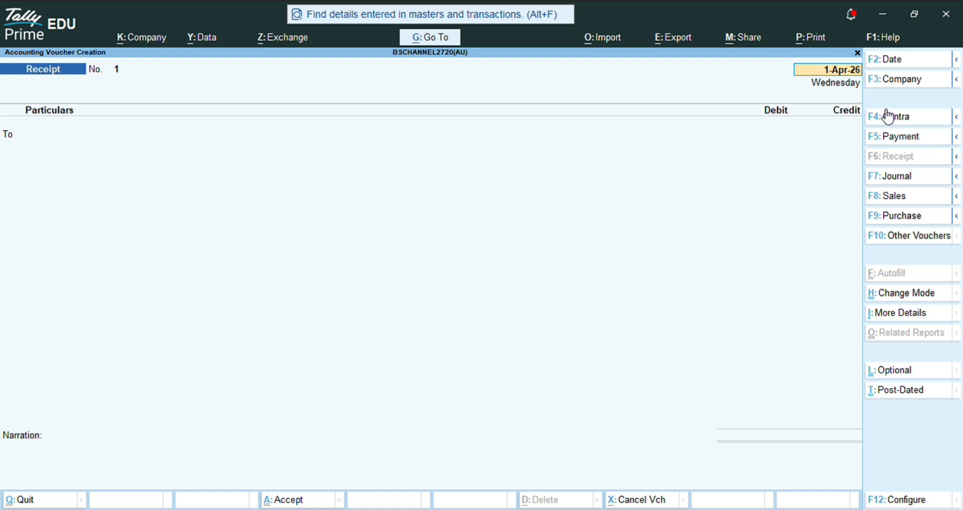
key(Return)
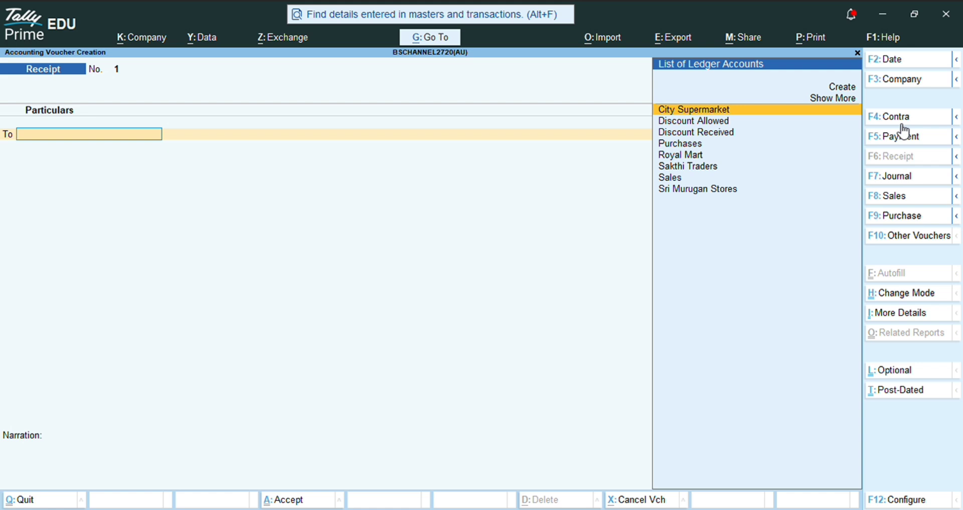
key(Down)
key(Up)
key(Return)
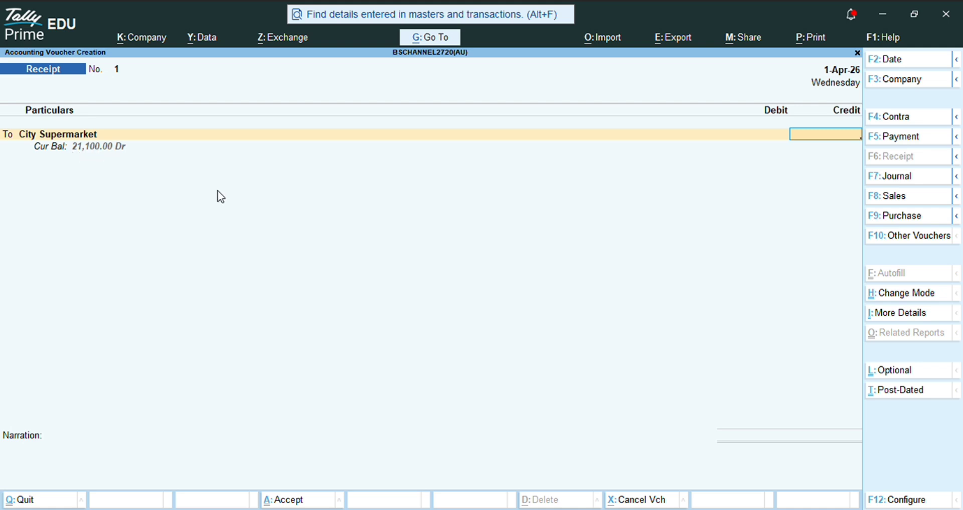
text(21100)
key(Return)
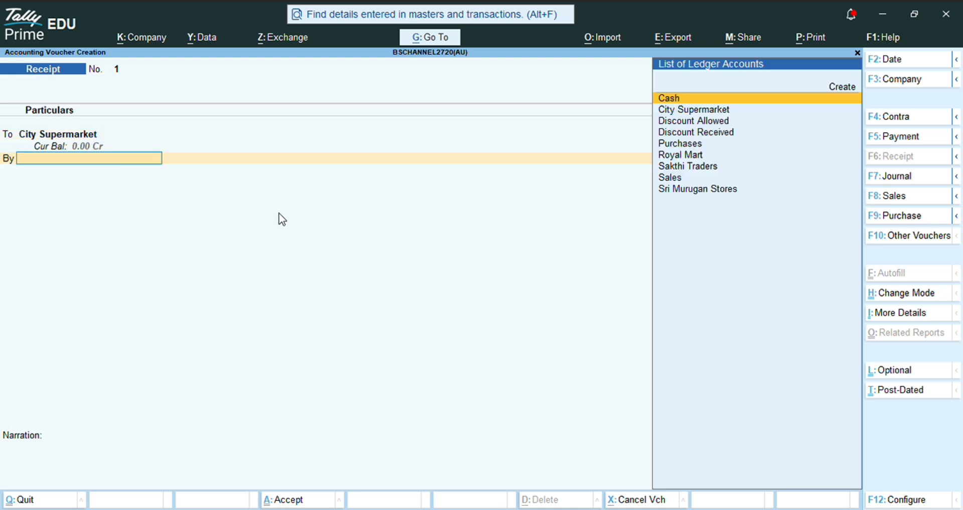
Step: Debit Discount Allowed with 633, calculating it as 21100*3/100 in the built-in calculator
key(Down)
key(Down)
key(Return)
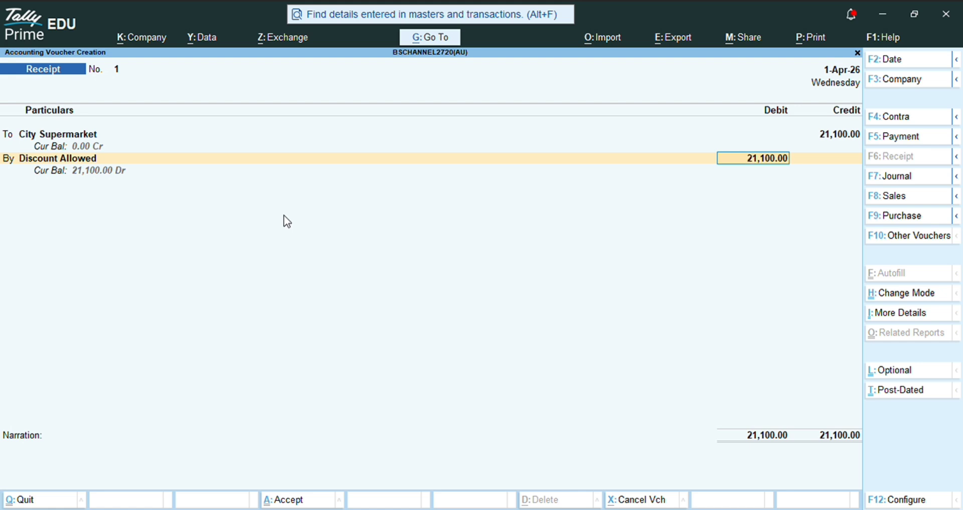
key(ctrl+n)
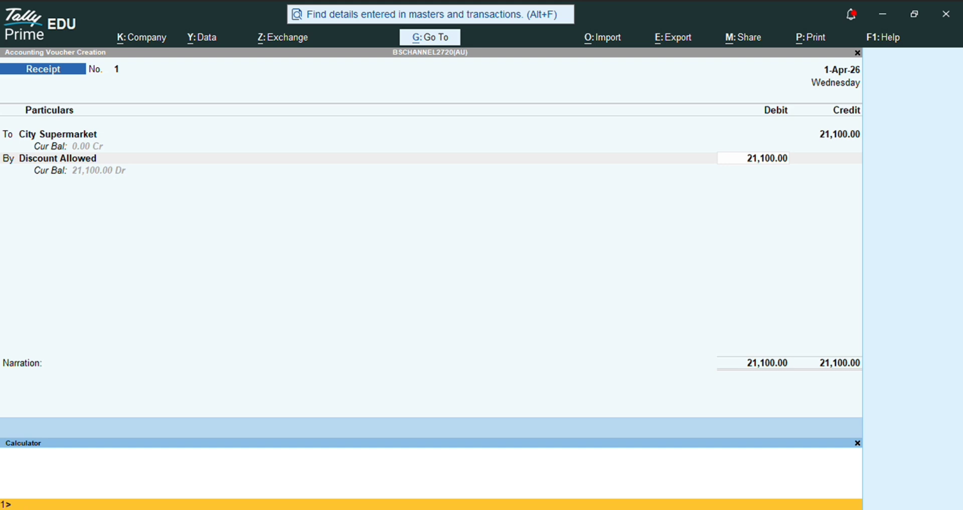
text(21100*3/100)
key(Return)
key(Return)
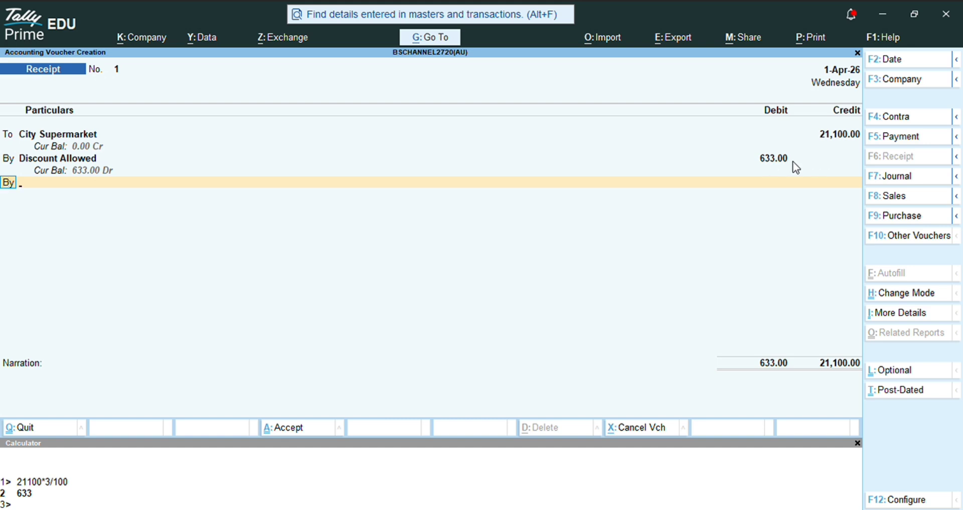
Step: Debit Cash with the remaining 20,467 and save the City Supermarket receipt without a narration
key(Return)
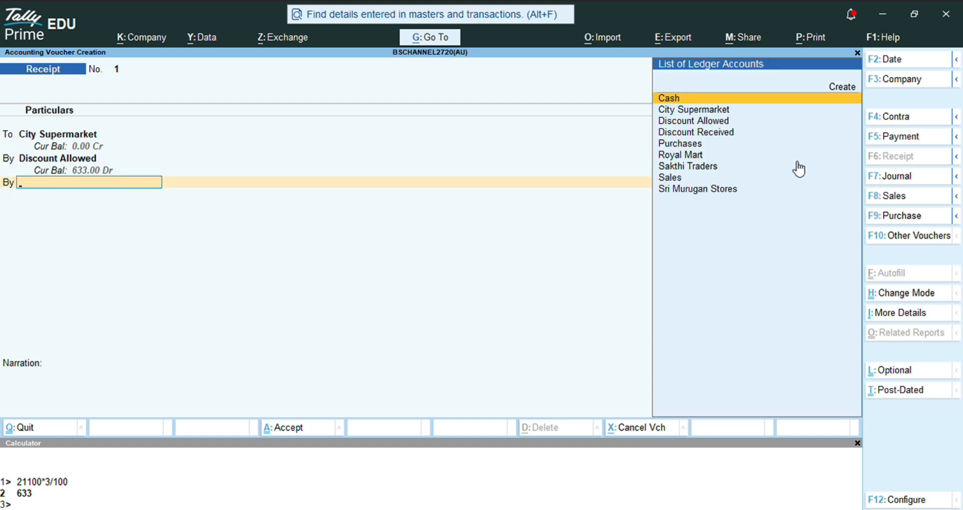
key(Return)
key(Return)
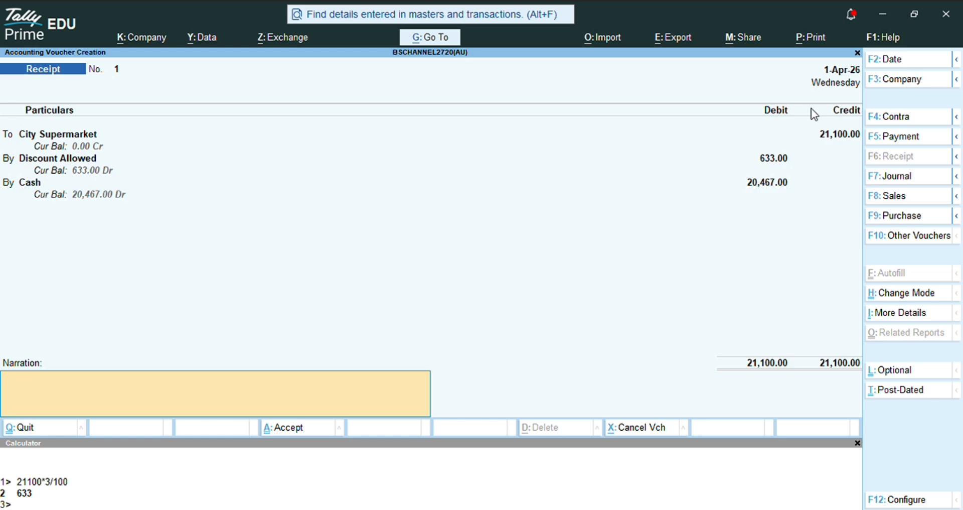
key(ctrl+a)
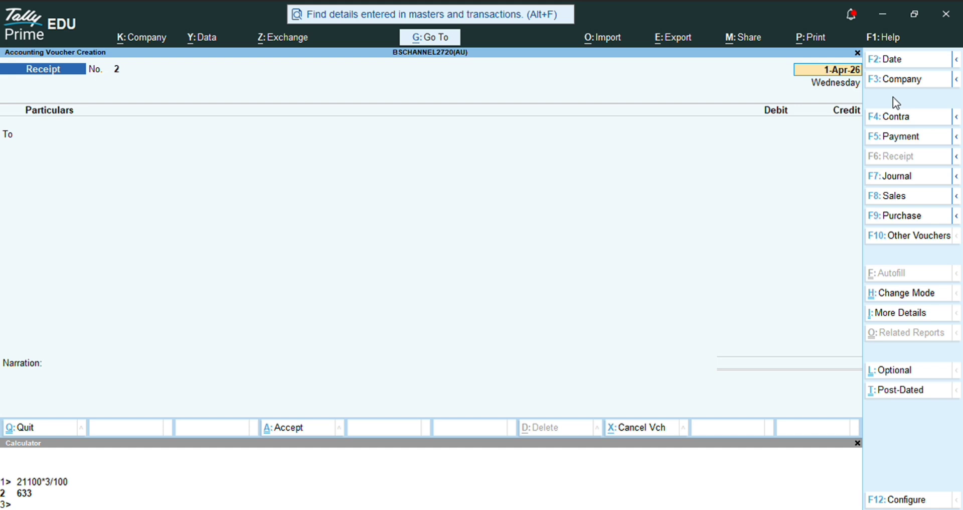
Step: Credit Royal Mart with 14,050 in a new Receipt voucher, keeping the default date
key(Return)
key(Down)
key(Down)
key(Down)
key(Down)
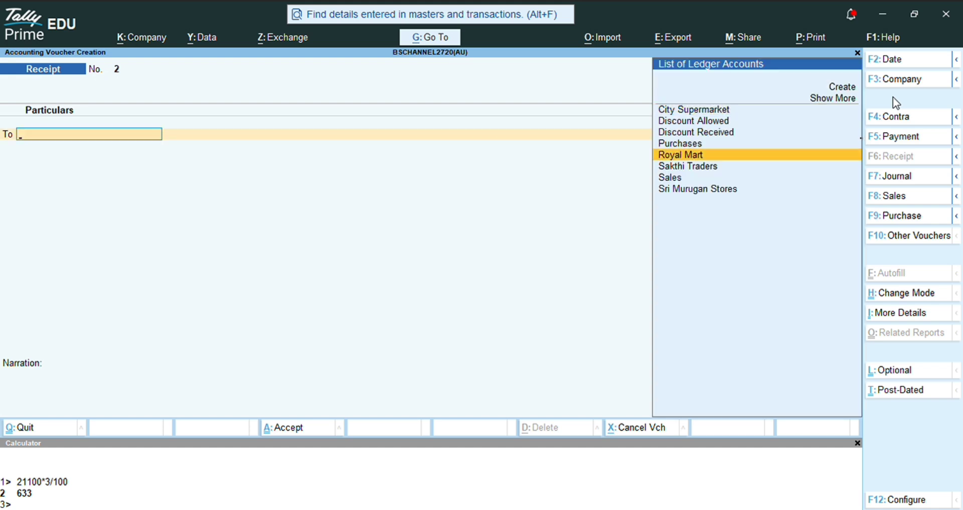
key(Return)
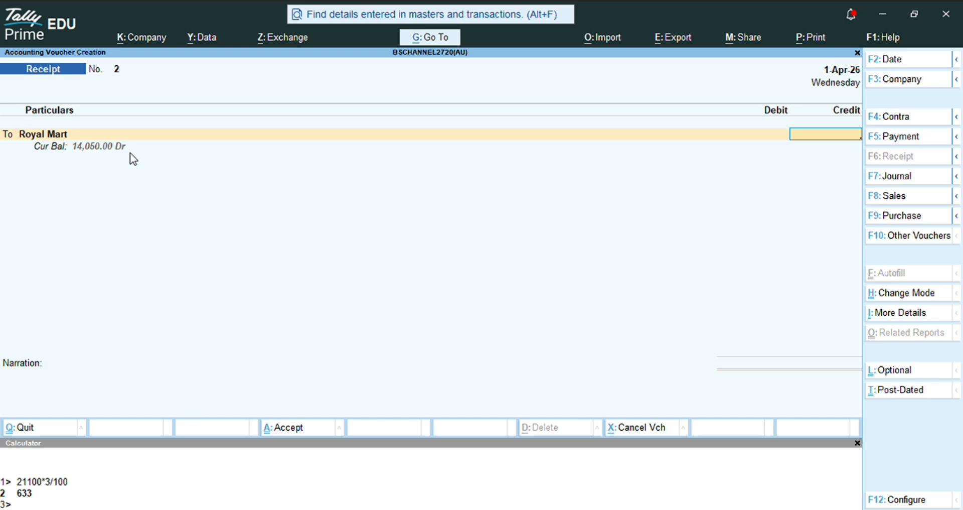
text(14,)
text(05)
text(0)
key(Return)
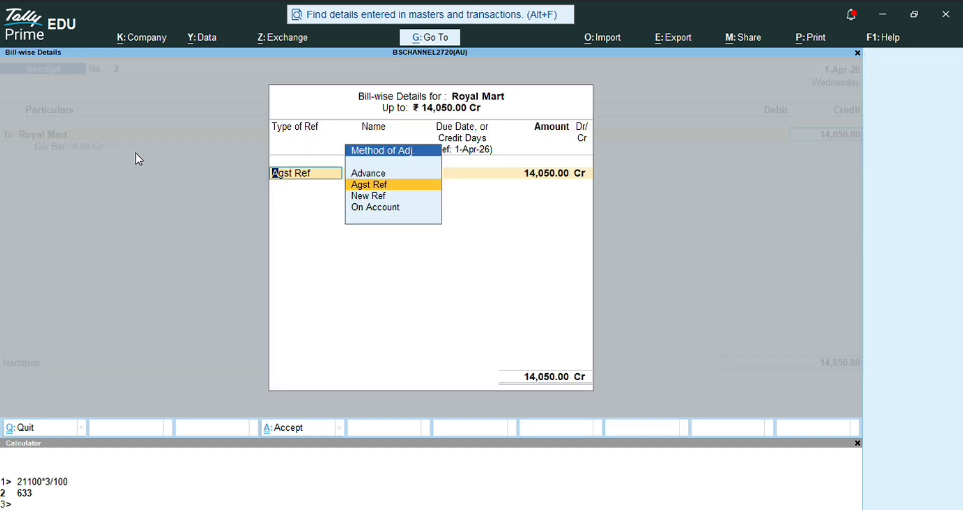
Step: Allocate the full Royal Mart receipt amount as Agst Ref to bill 1
key(Return)
text(1)
key(Return)
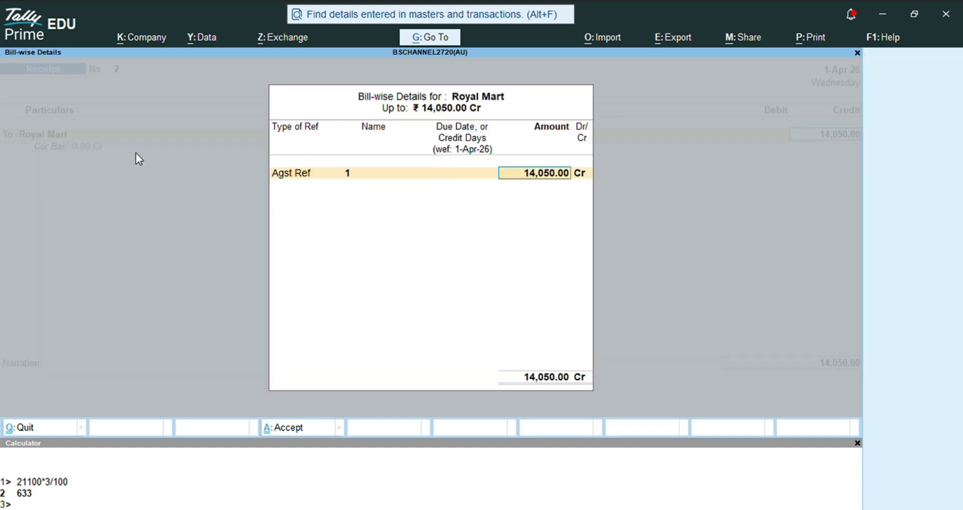
key(Return)
key(Return)
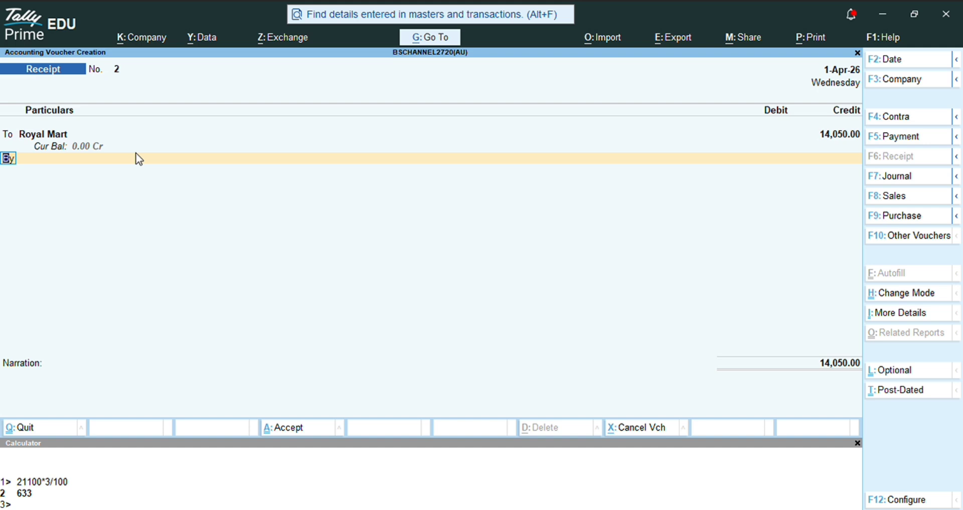
Step: Debit Cash with 14,050 and save the Royal Mart receipt
key(Return)
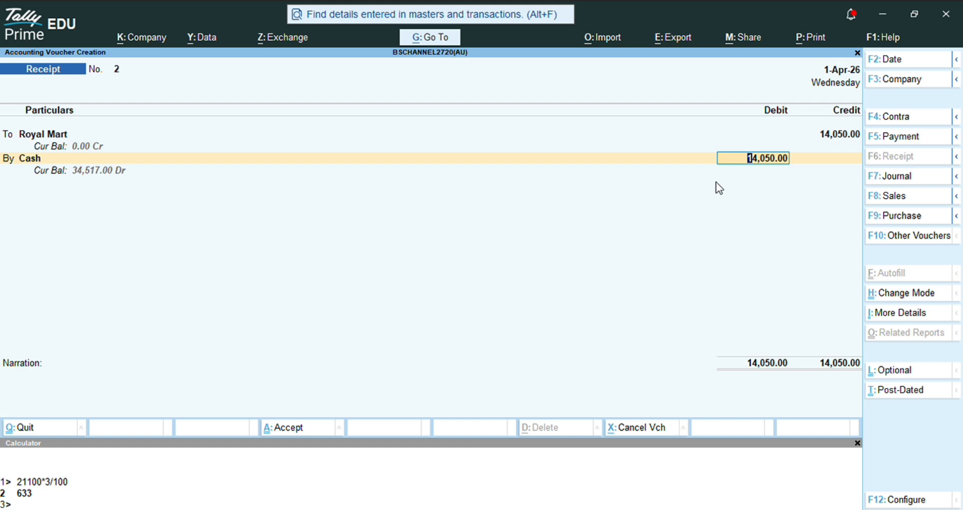
key(ctrl)
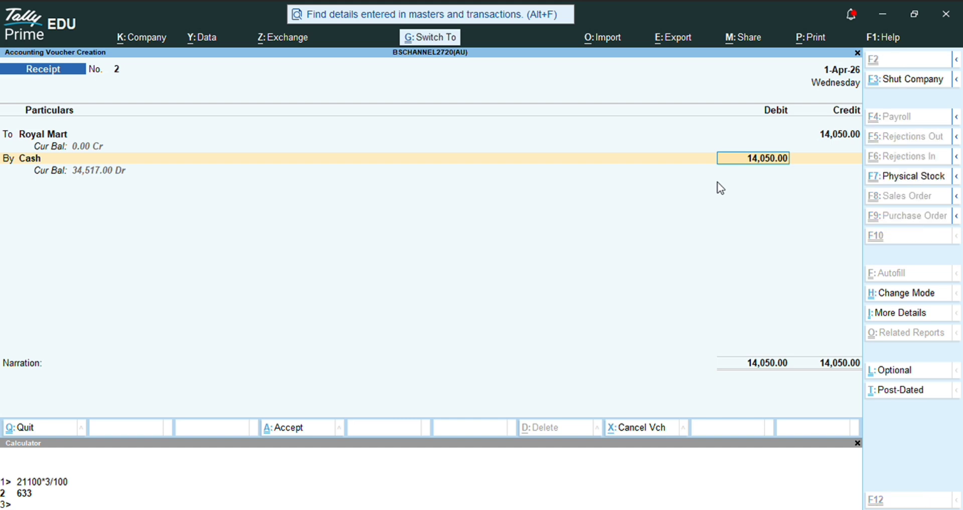
key(ctrl+a)
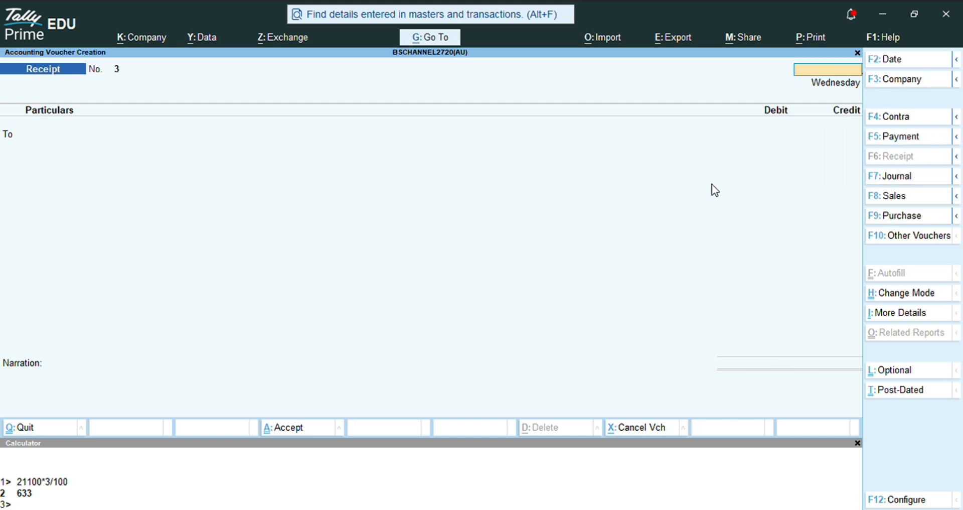
Step: Switch to a Payment voucher and debit Sri Murugan Stores with 12,100, keeping the default date
key(Escape)
key(n)
click(913, 139)
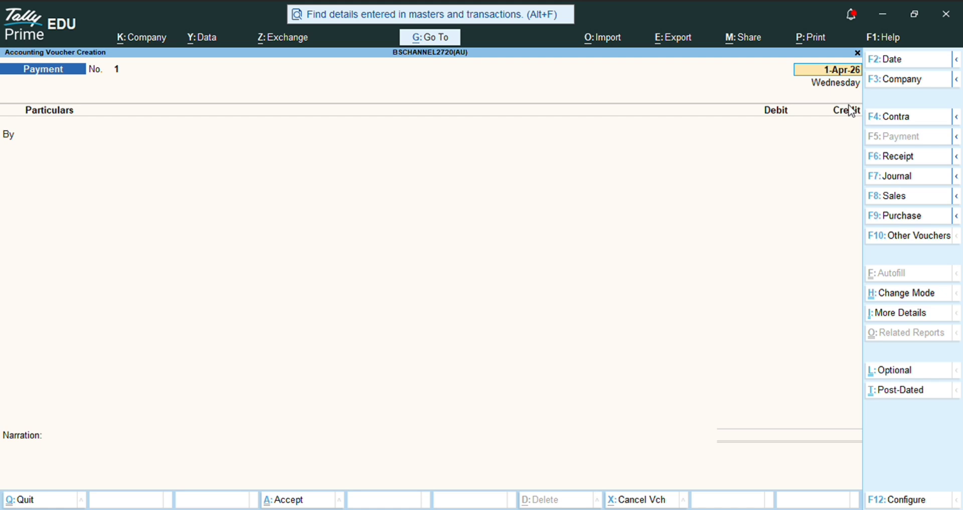
key(Return)
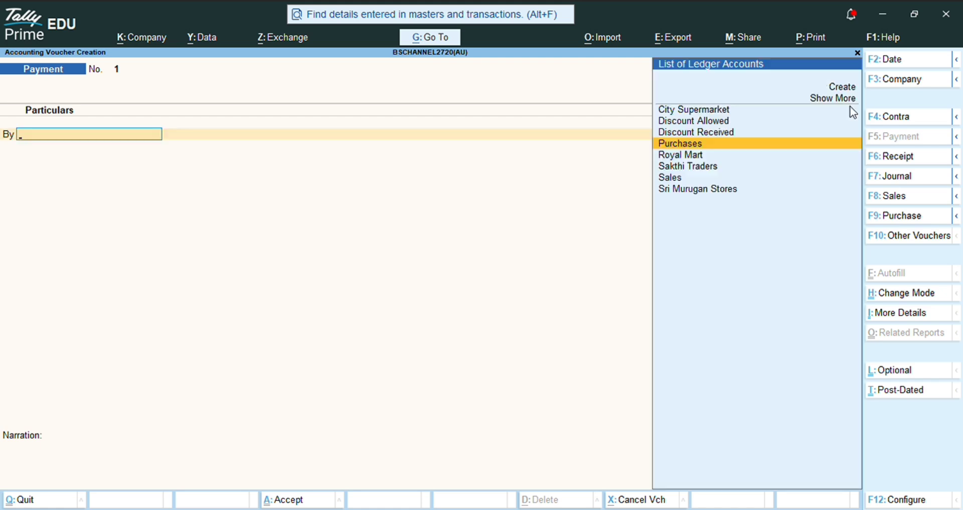
key(Down)
key(Down)
key(Down)
key(Down)
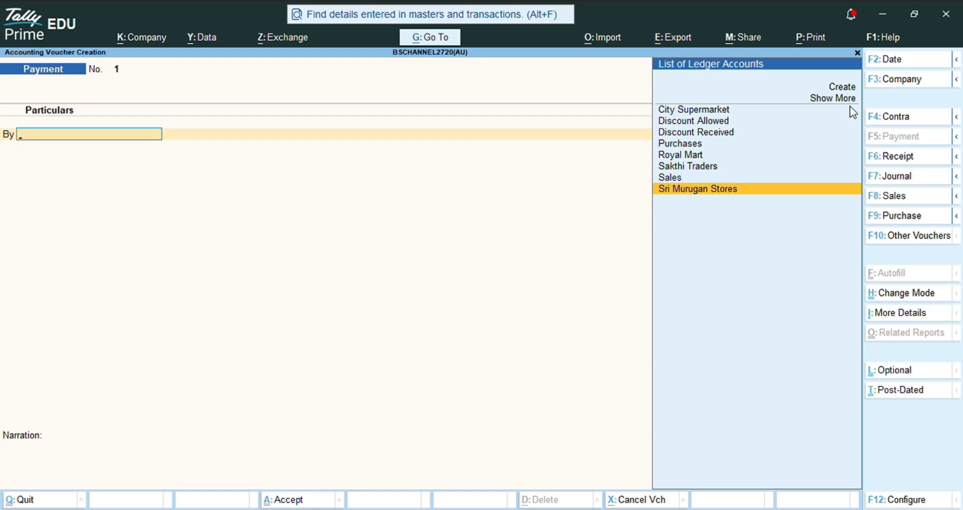
key(Return)
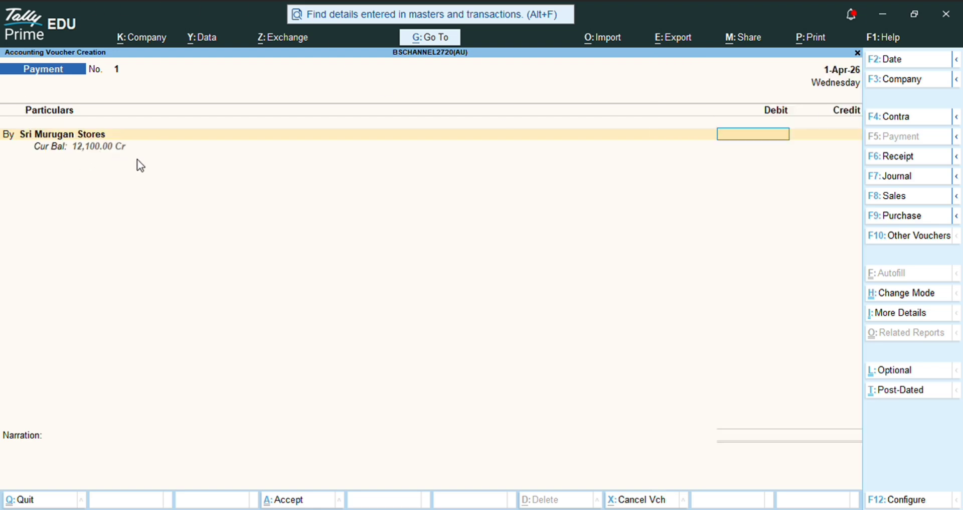
text(12100)
key(Return)
Step: Allocate the full Sri Murugan Stores payment as Agst Ref to bill 1
key(Return)
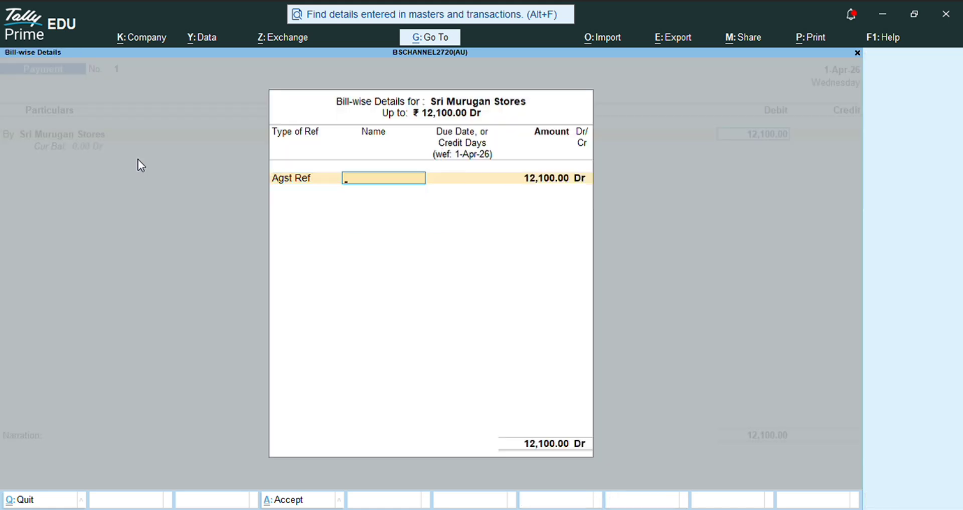
text(1)
key(Return)
key(Return)
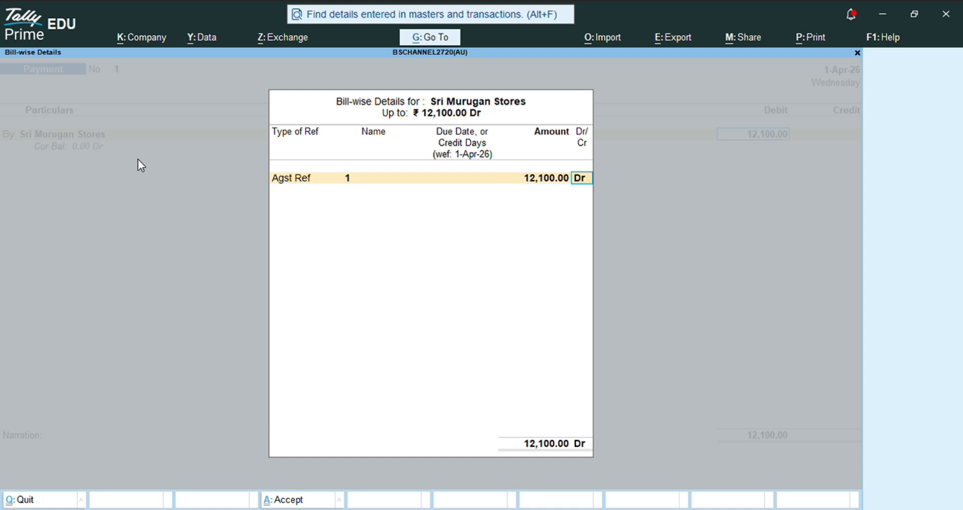
key(Return)
Step: Credit Discount Received with 484, calculating it as 12100*4/100 in the built-in calculator
key(Down)
key(Down)
key(Down)
key(Down)
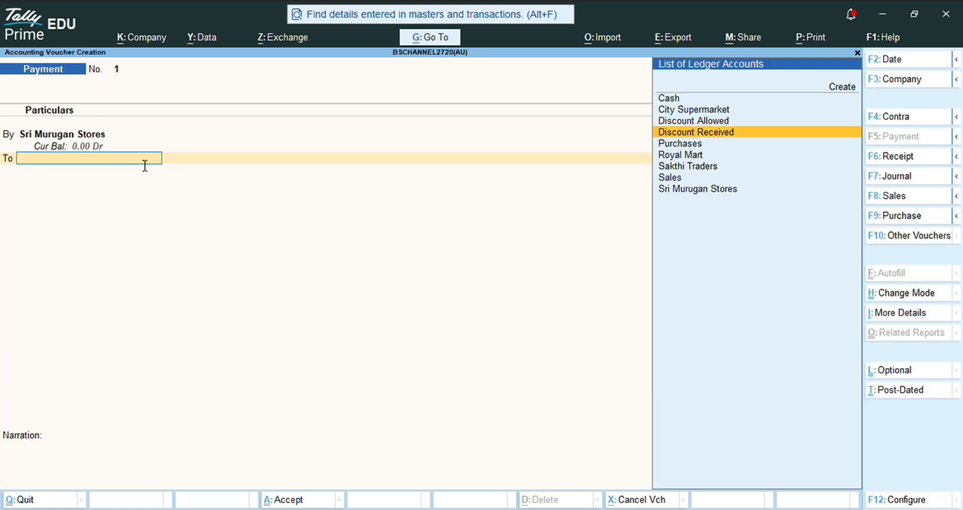
key(Up)
key(Return)
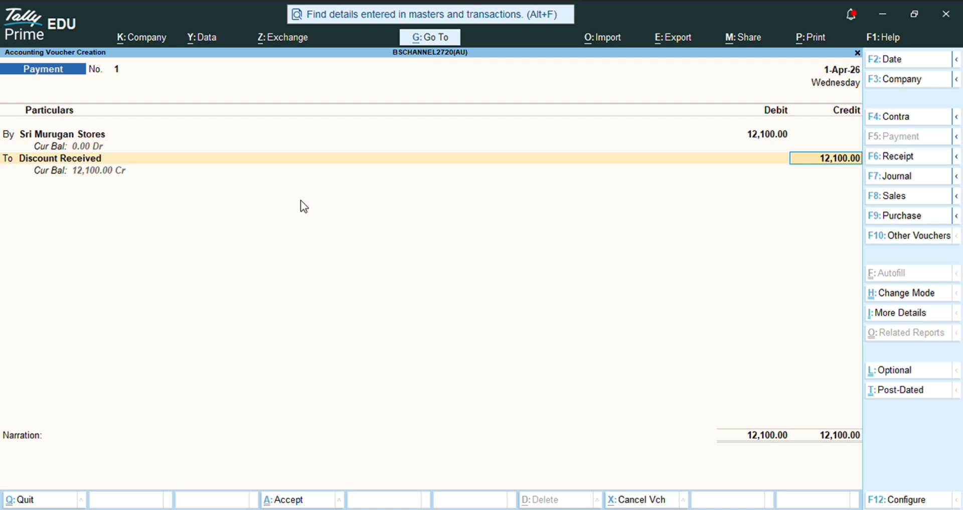
key(ctrl+n)
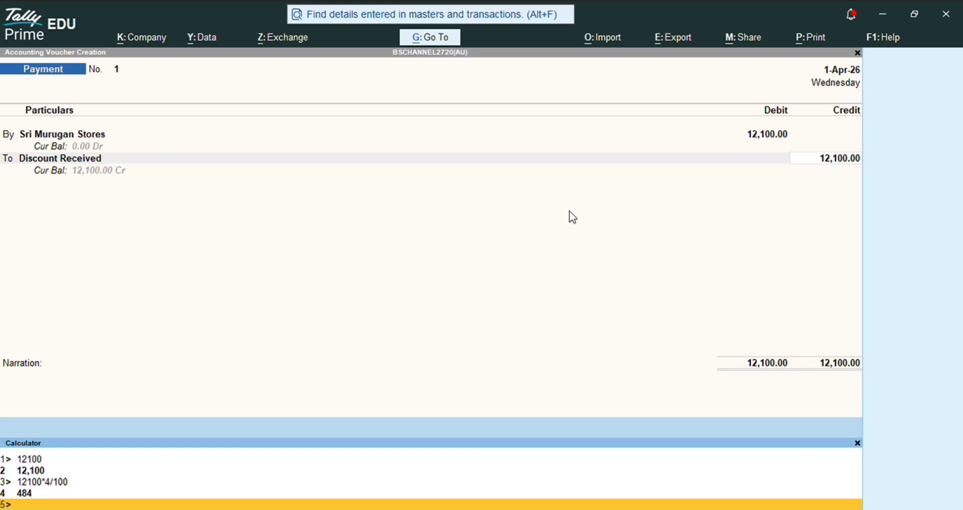
text(12100)
text(*4/100)
key(Return)
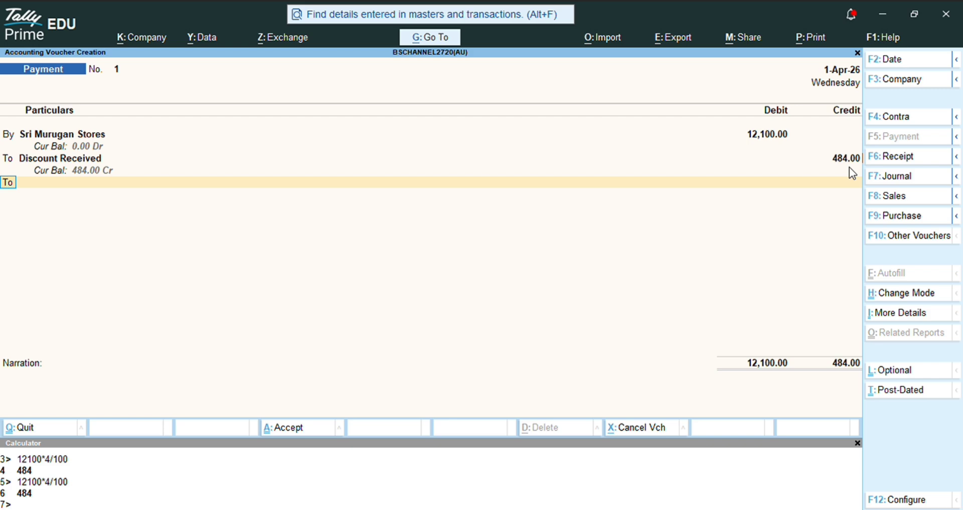
Step: Credit Cash with the remaining 11,616 and save the Sri Murugan Stores payment
key(Return)
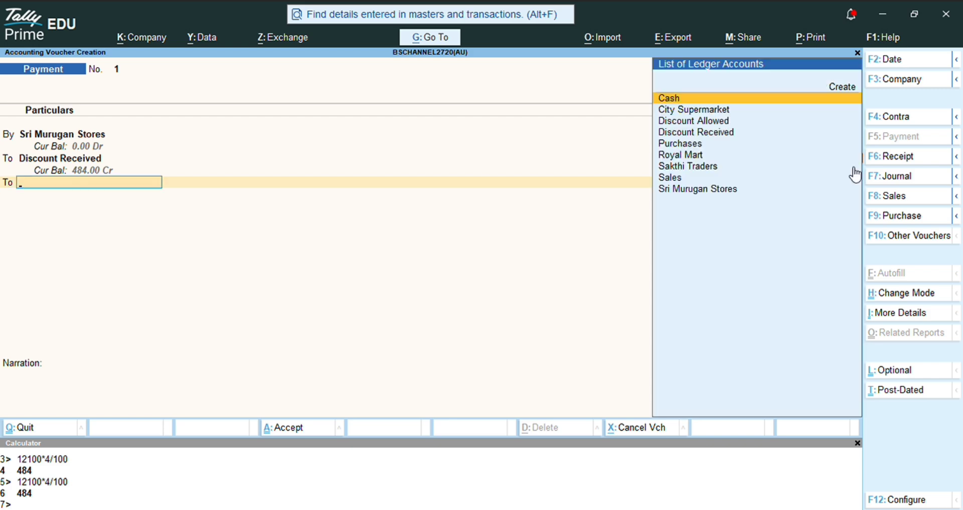
key(Return)
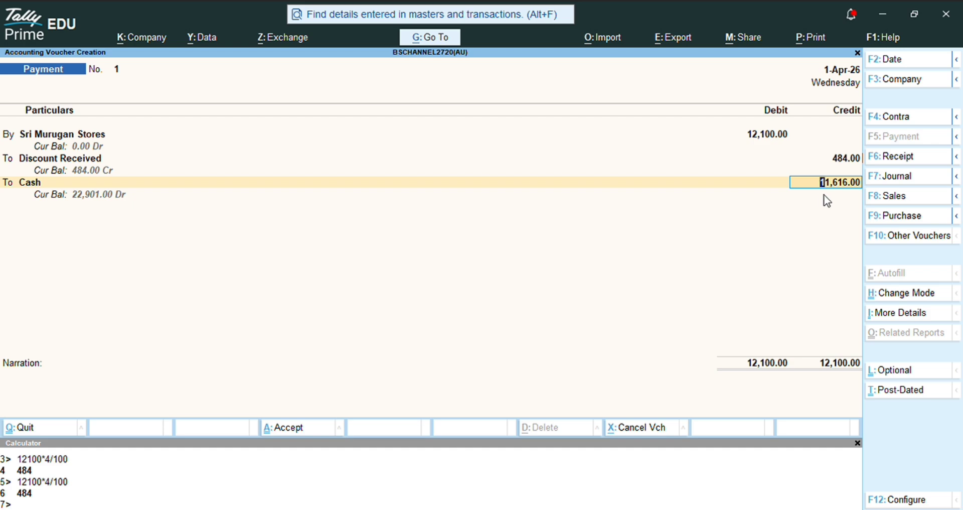
key(ctrl+a)
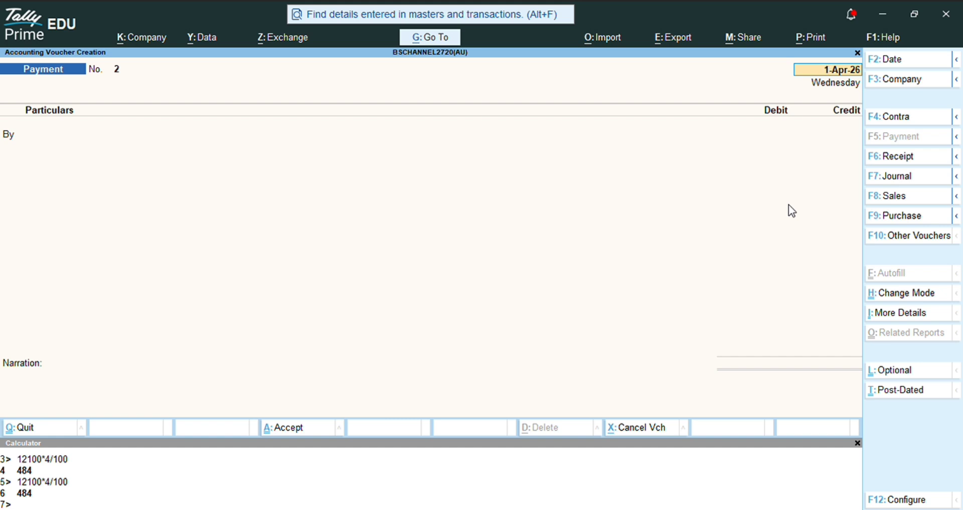
Step: Debit Sakthi Traders with 21,950 in a new Payment voucher, keeping the default date
key(Return)
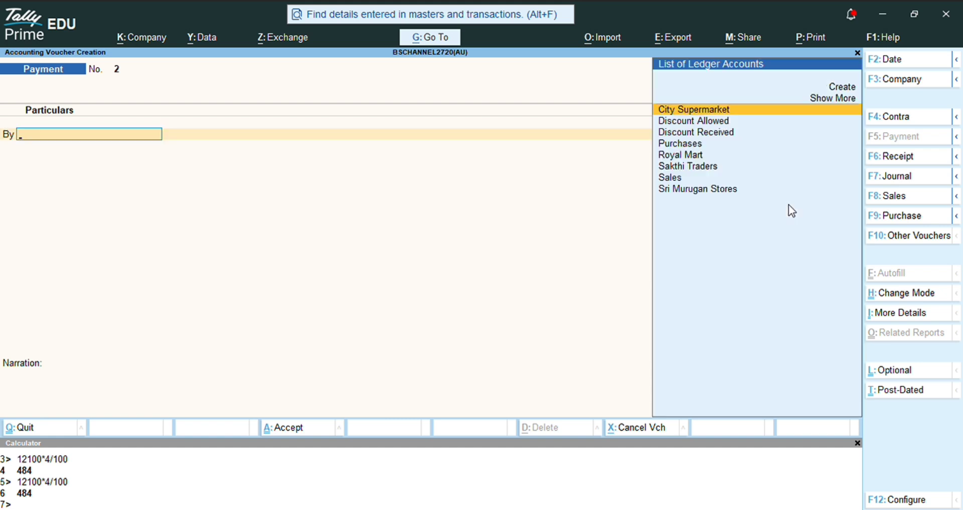
key(Down)
key(Down)
key(Down)
key(Down)
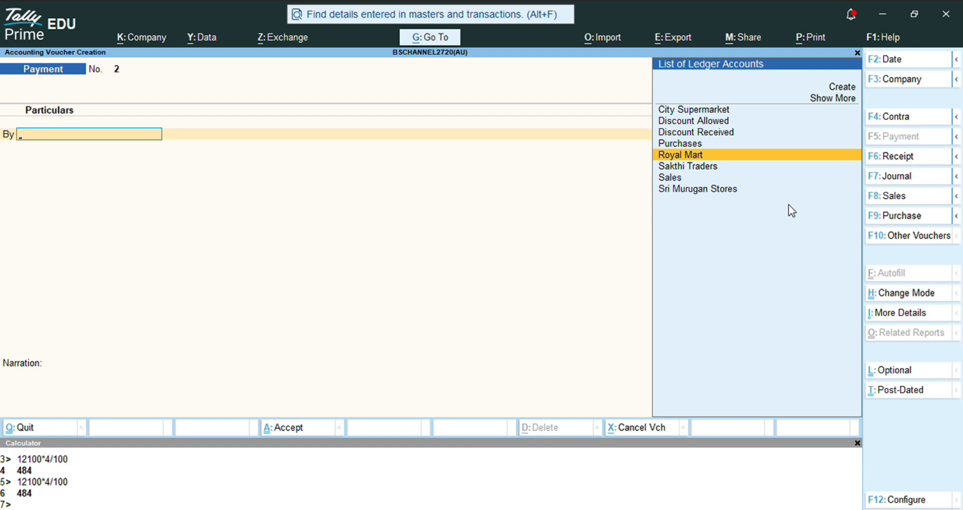
key(Down)
key(Return)
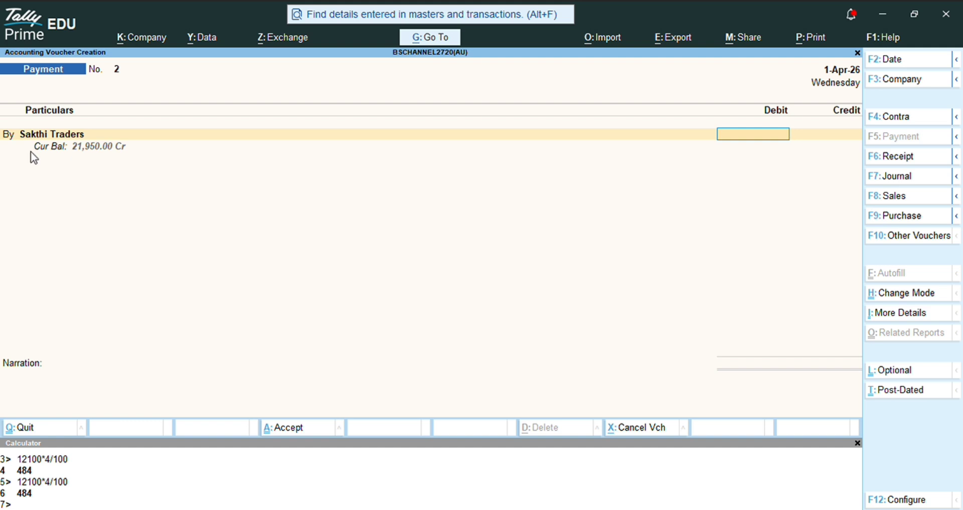
text(21,)
text(9)
text(50)
key(Return)
Step: Allocate the full Sakthi Traders payment as Agst Ref to bill 1
key(Return)
text(1)
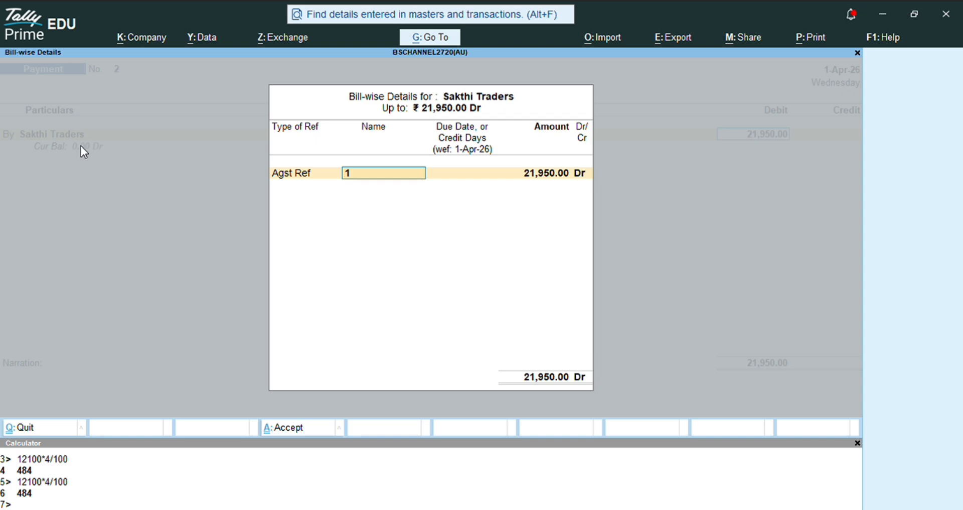
key(Return)
key(Return)
key(Return)
Step: Credit Cash with 21,950 and save the Sakthi Traders payment
key(Return)
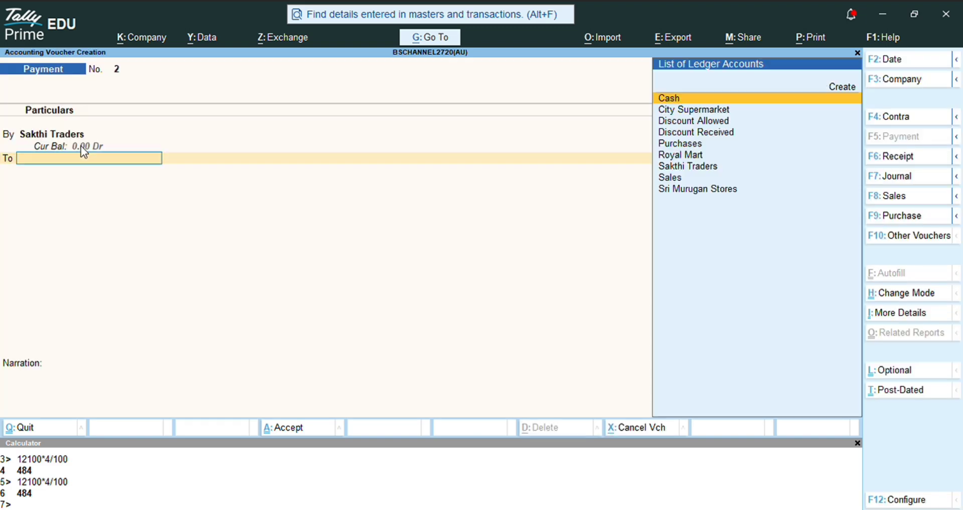
key(Return)
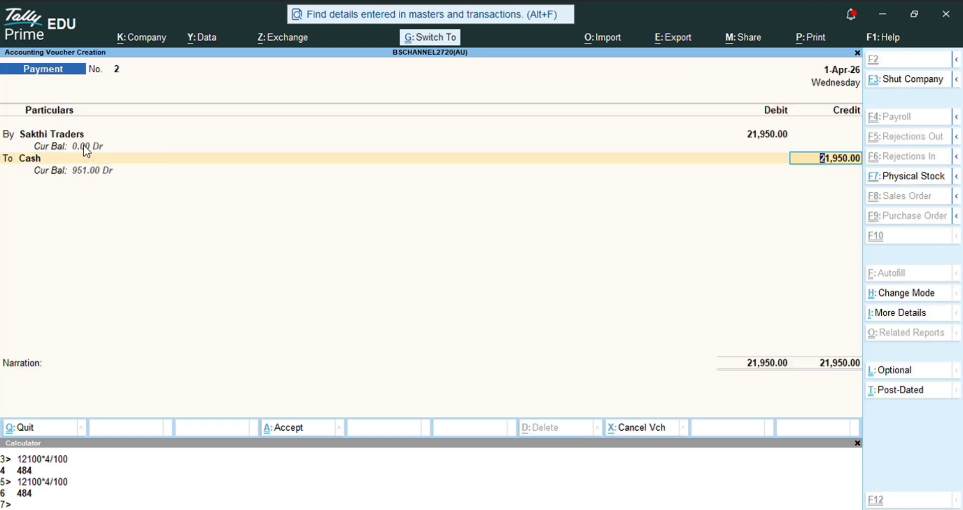
key(ctrl+a)
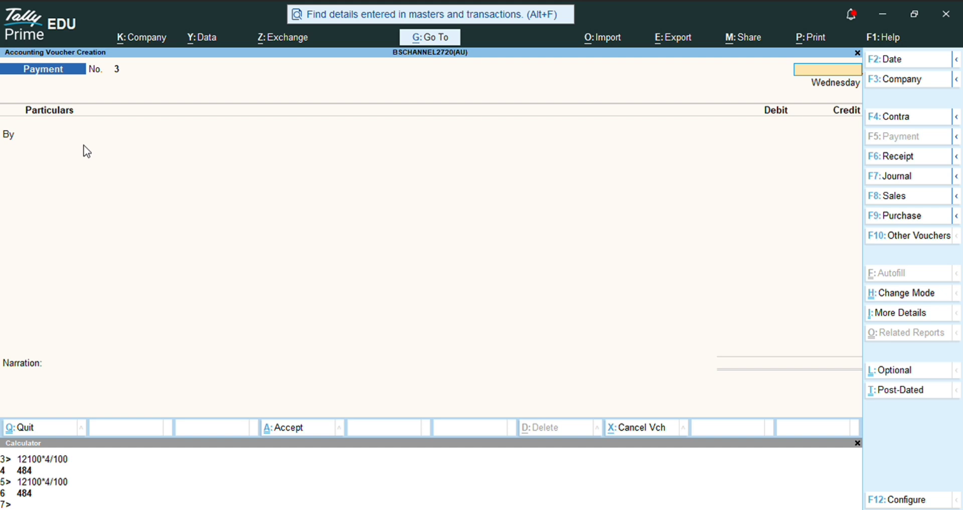
Step: Leave voucher entry and open the Sri Murugan Stores payment voucher from the Day Book
key(Escape)
key(y)
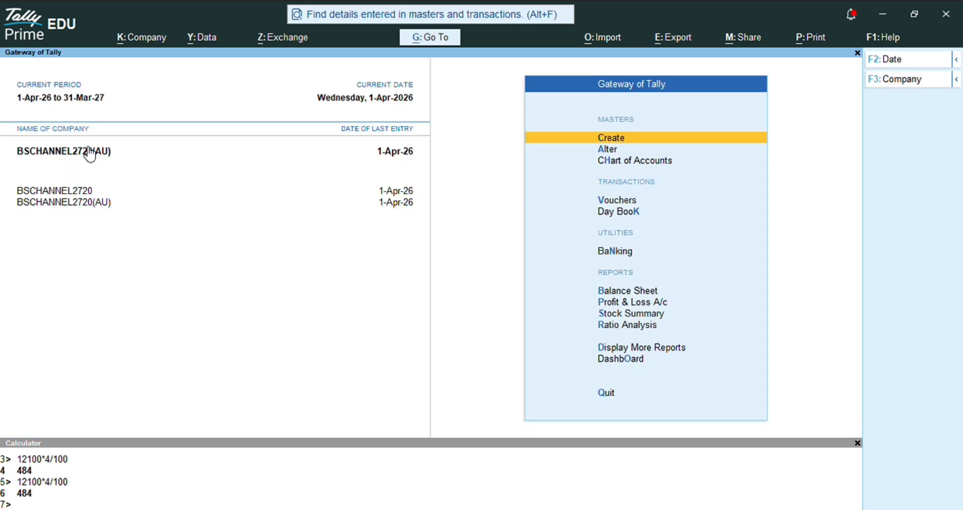
key(Down)
key(Down)
key(Down)
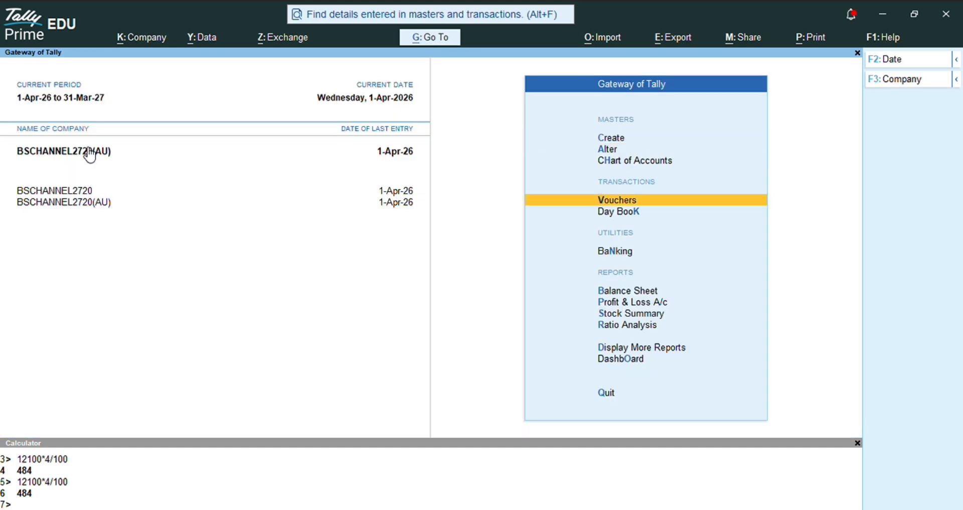
key(Down)
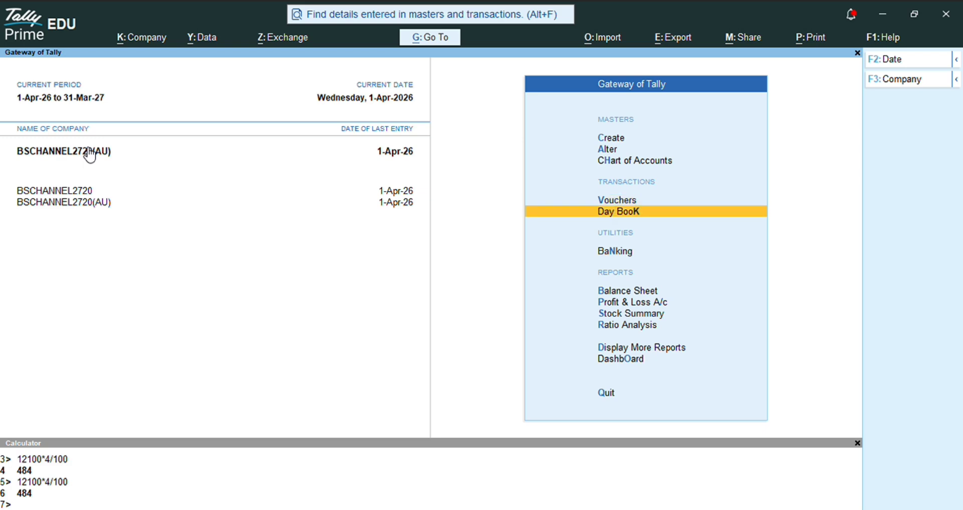
key(Return)
key(Return)
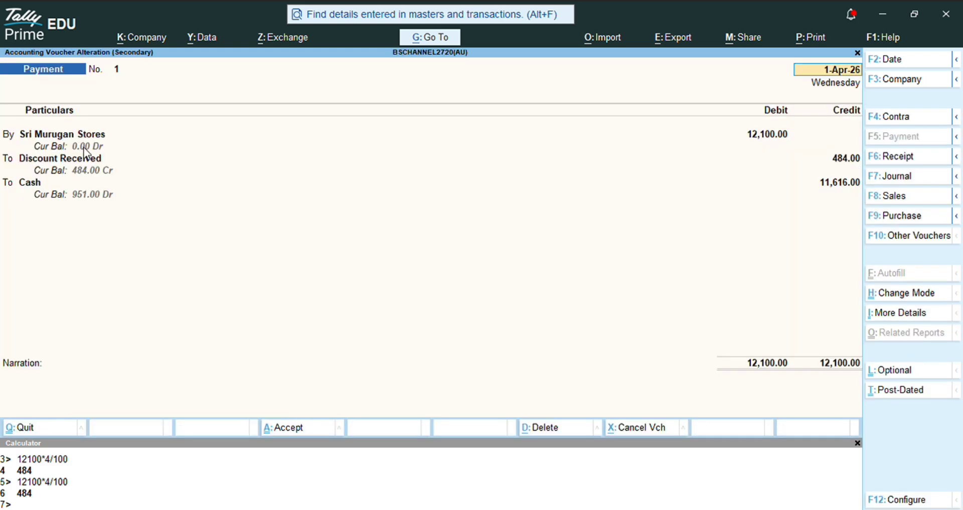
Step: Close the Sri Murugan Stores payment voucher and the Day Book, and view the Balance Sheet
key(Escape)
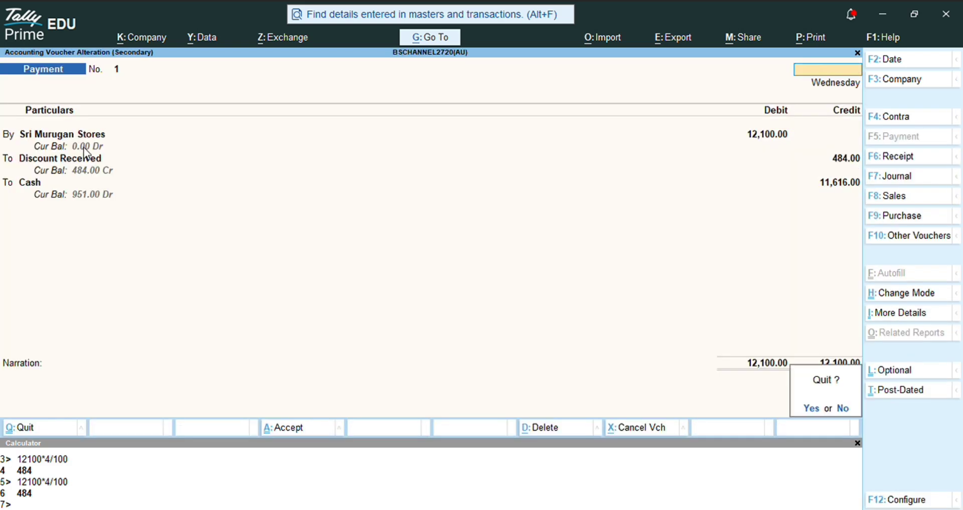
key(y)
key(Escape)
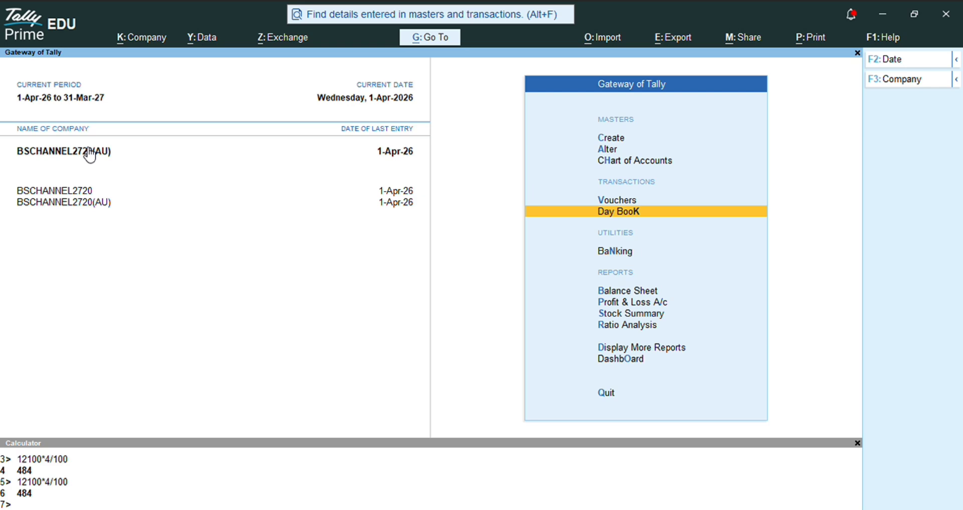
key(Down)
key(Down)
key(Down)
key(Up)
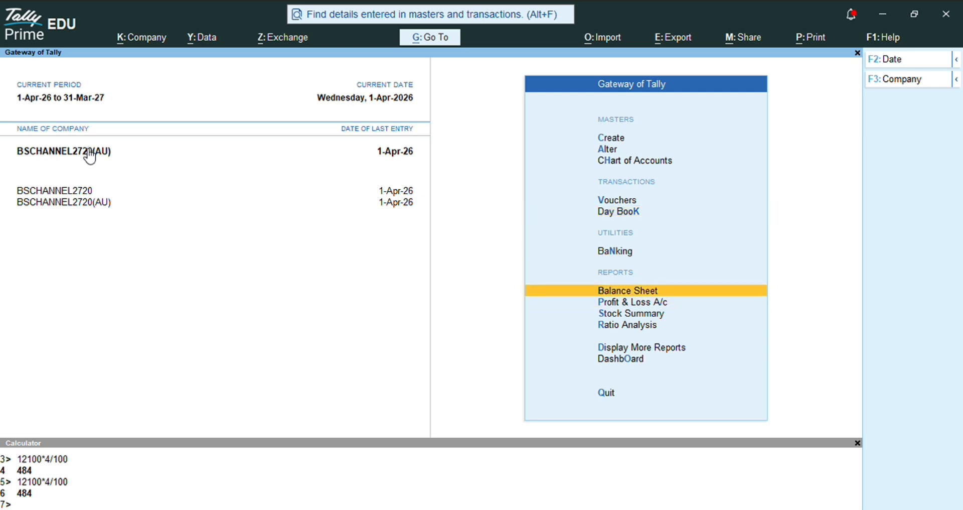
key(Return)
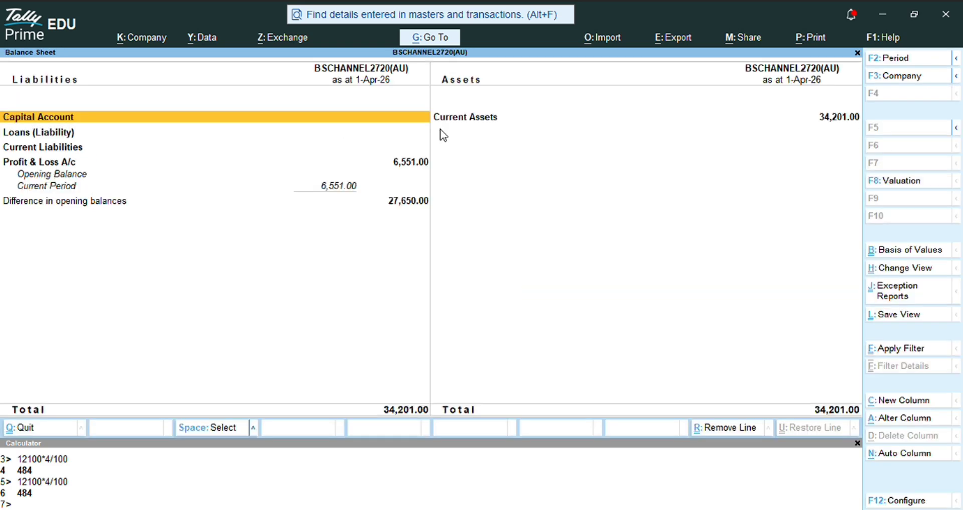
key(Escape)
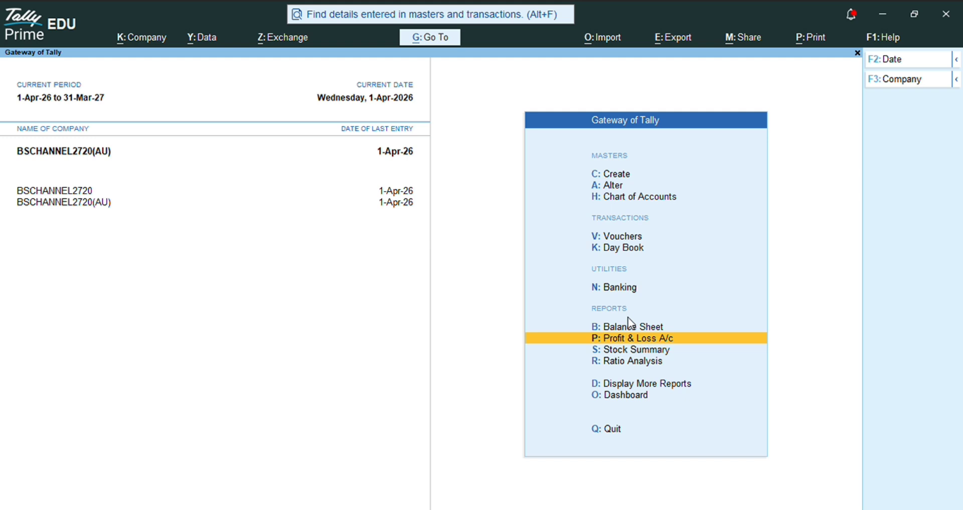
Step: Open the Profit & Loss A/c and review its Opening Stock breakdown by item
key(Return)
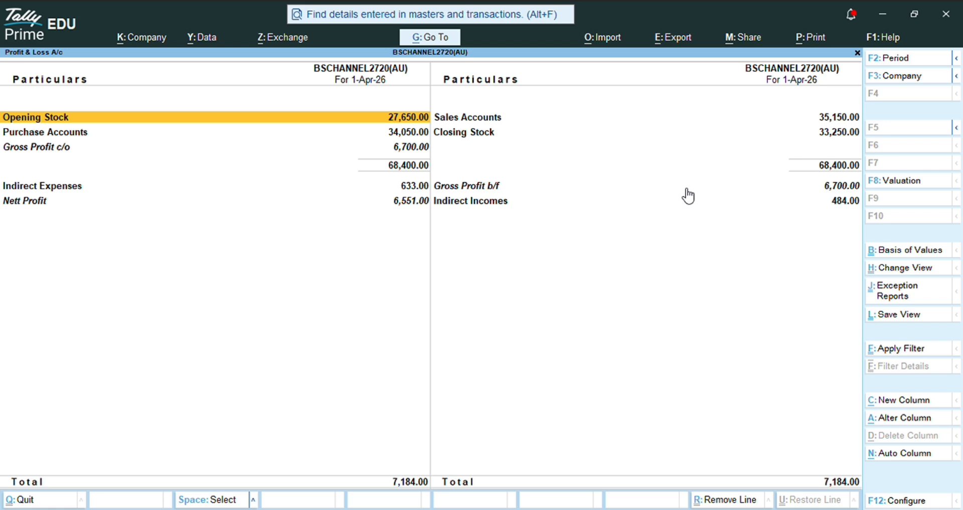
key(Return)
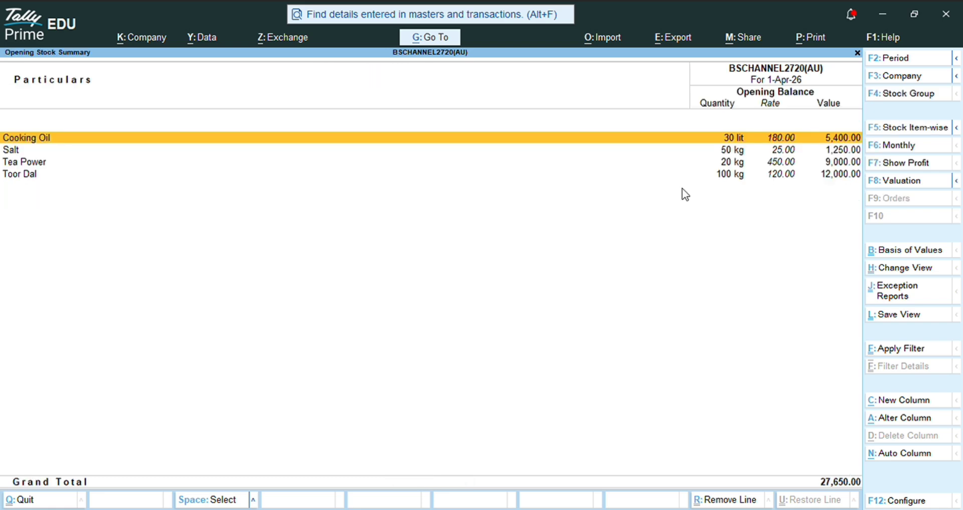
key(Escape)
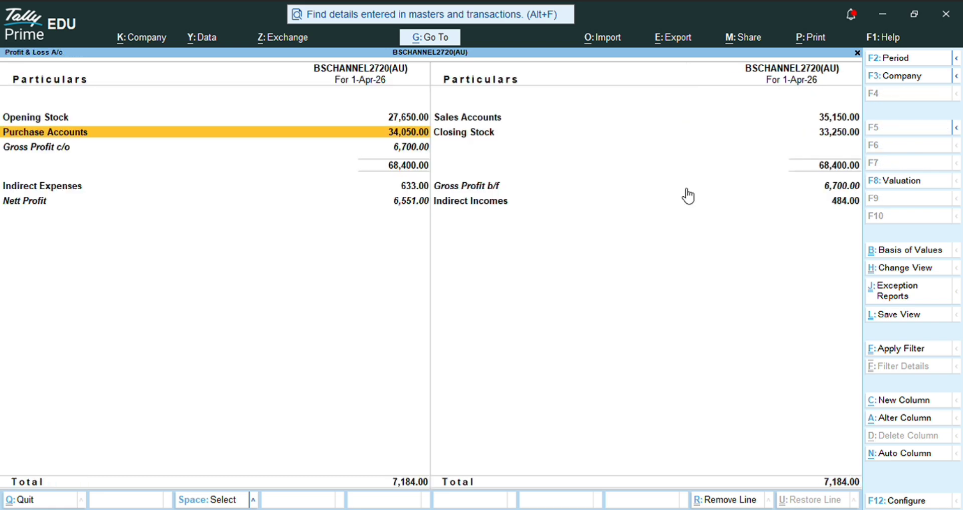
Step: Drill from Purchase Accounts through April's Purchases ledger to the Sri Murugan Stores purchase voucher, and return to the Gateway of Tally
key(Return)
key(Return)
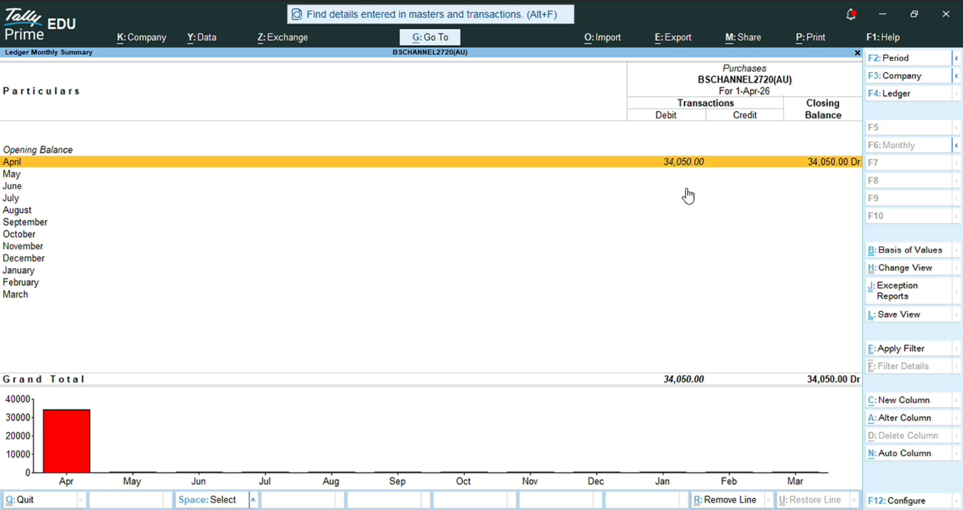
key(Return)
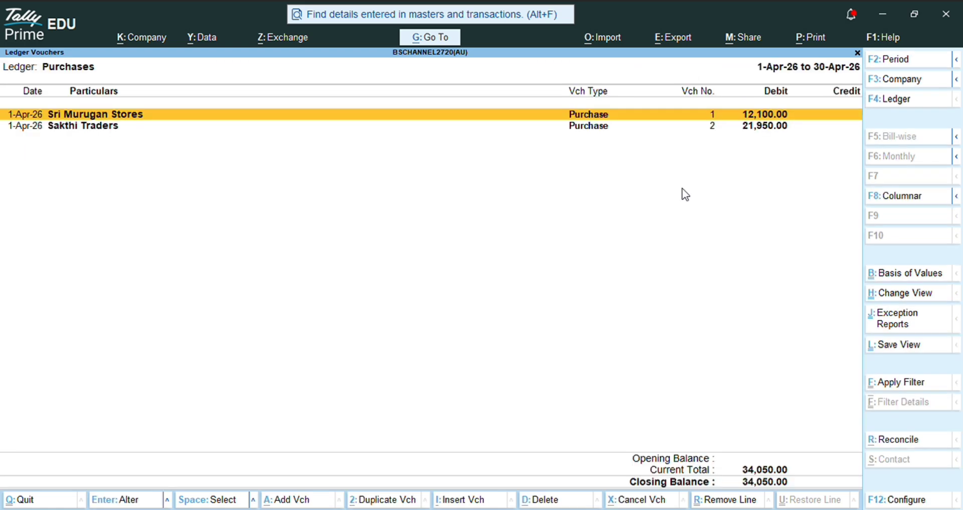
key(Return)
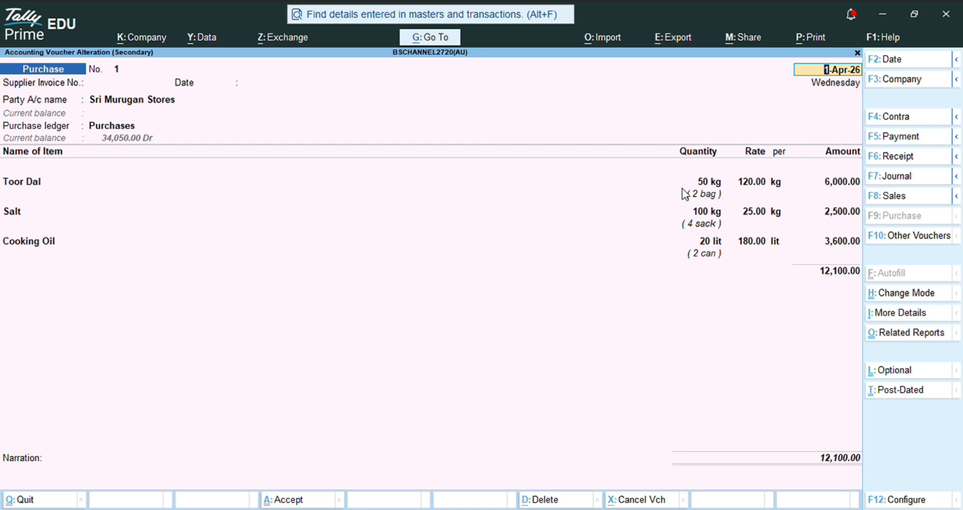
key(BackSpace)
key(Escape)
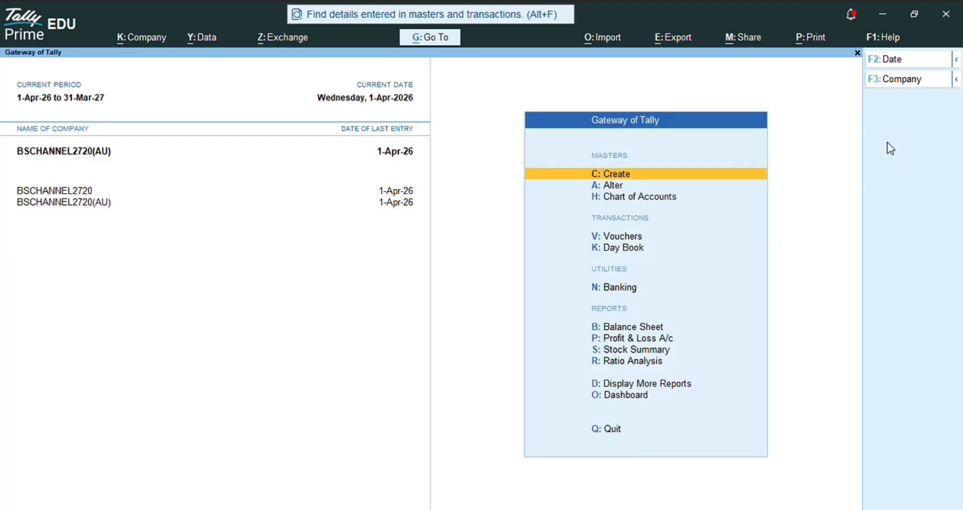